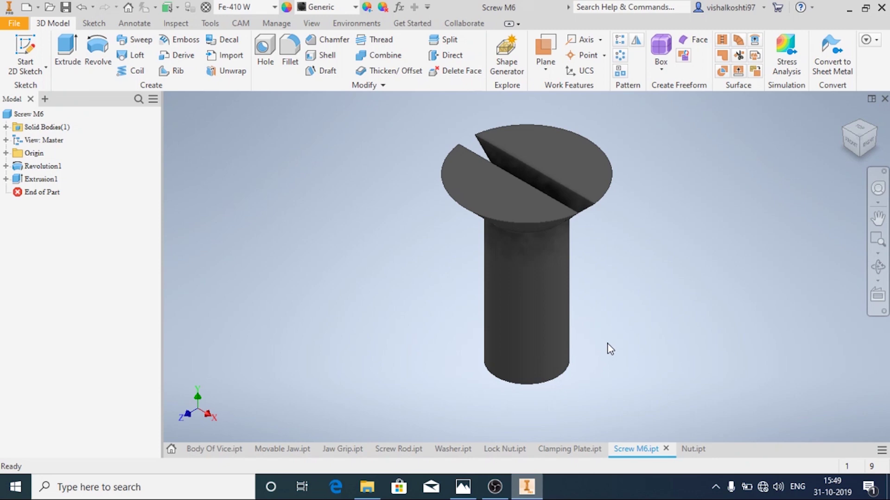
# Create a new assembly file from the metric Standard (mm).iam template
pyautogui.click(20, 27)
pyautogui.click(30, 69)
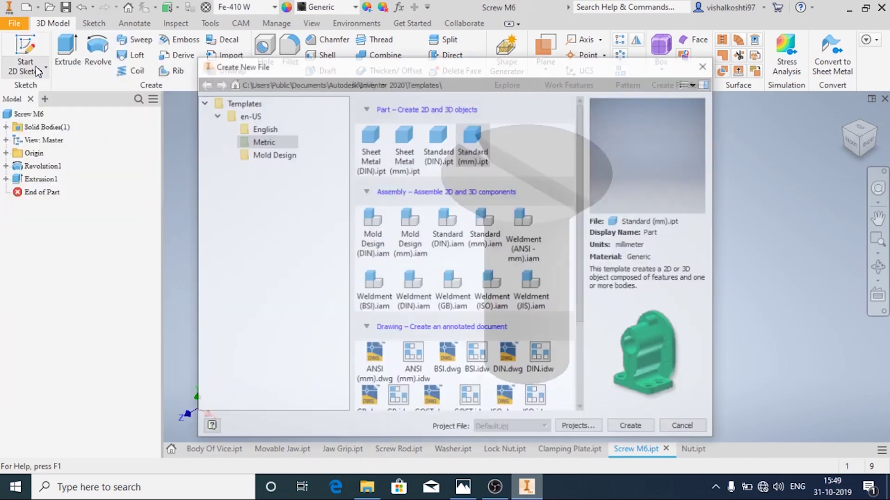
pyautogui.click(280, 141)
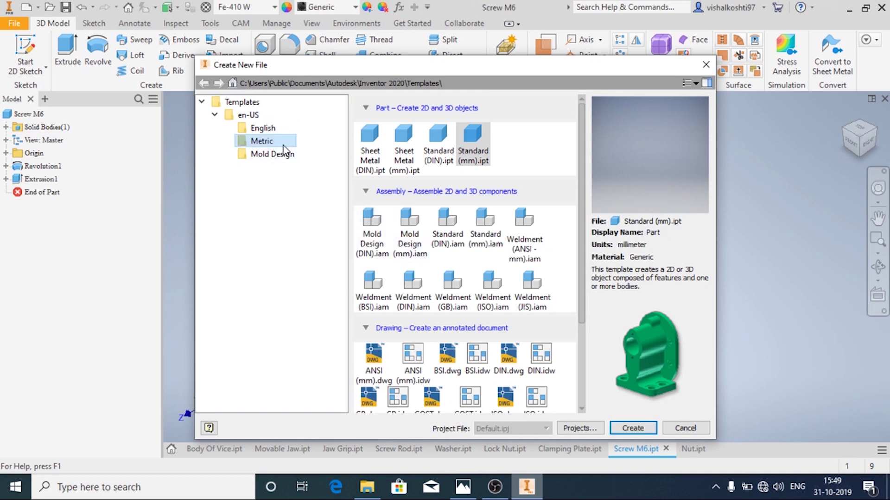
pyautogui.click(482, 239)
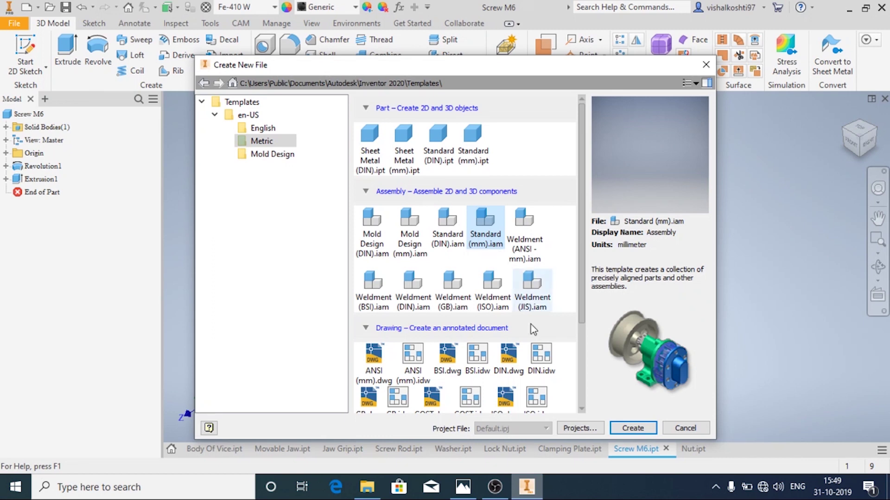
pyautogui.click(634, 428)
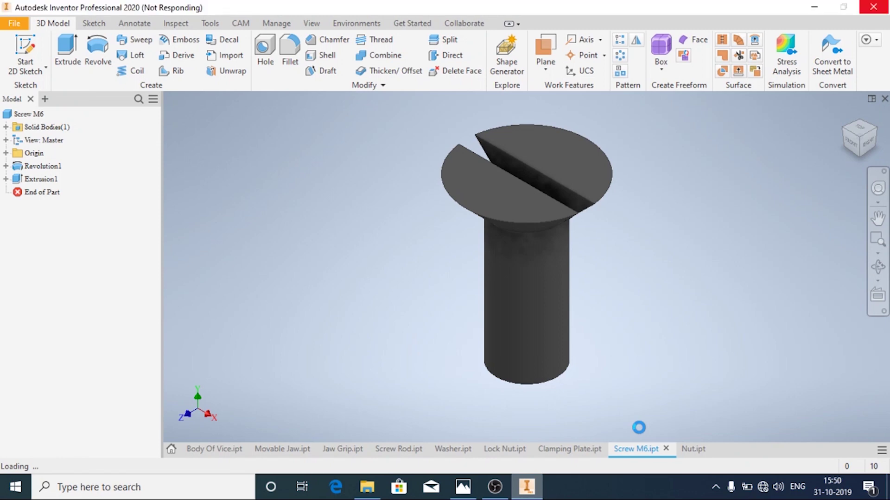
# Place one Body Of Vice component from the machine vice folder, grounded at the assembly origin
pyautogui.click(394, 24)
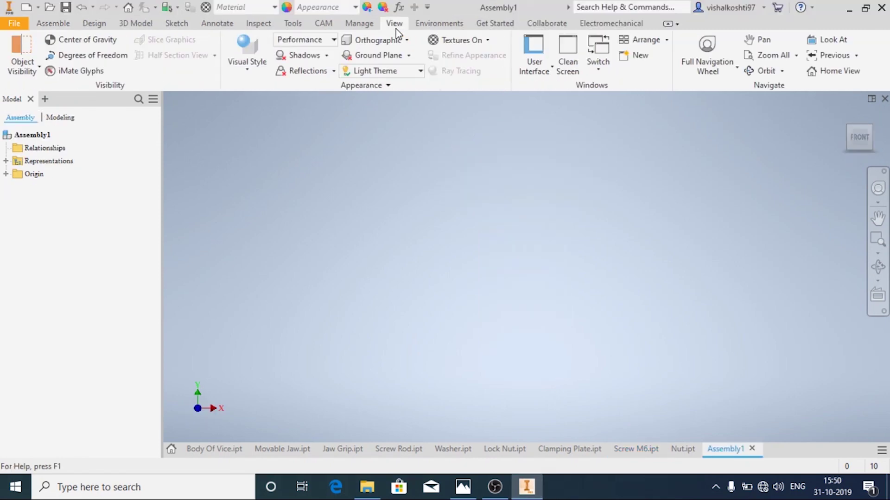
pyautogui.click(50, 23)
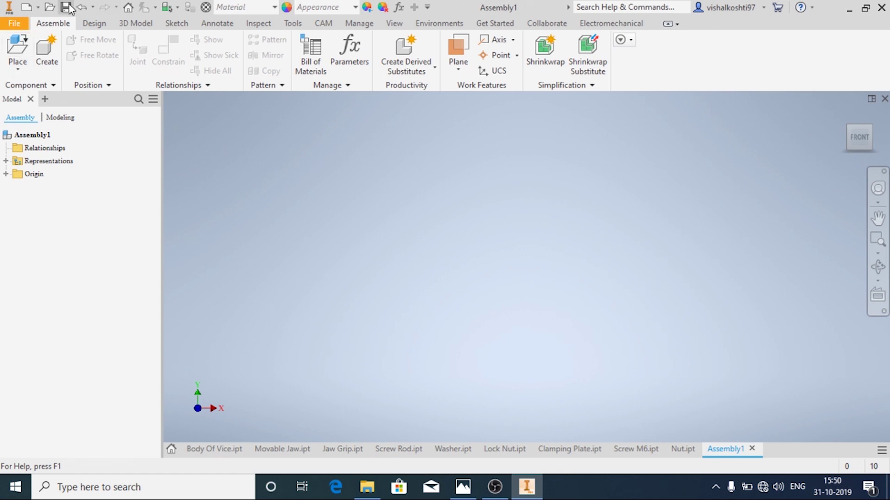
pyautogui.click(17, 71)
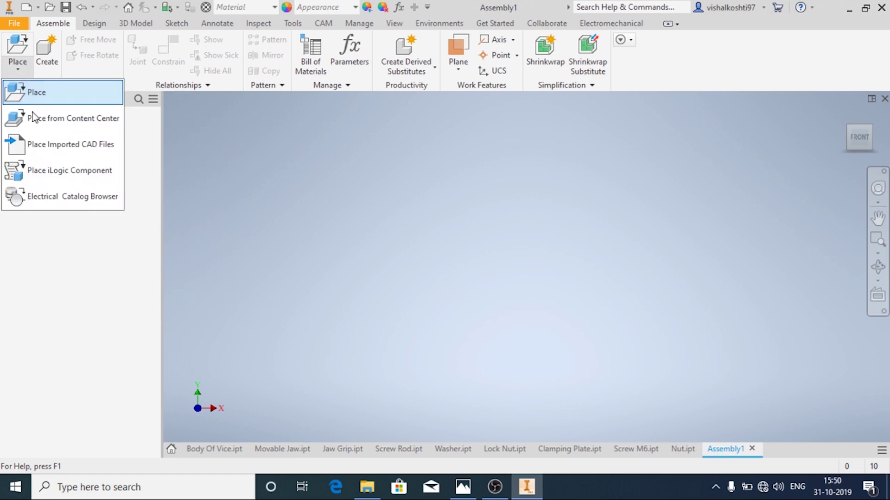
pyautogui.click(30, 98)
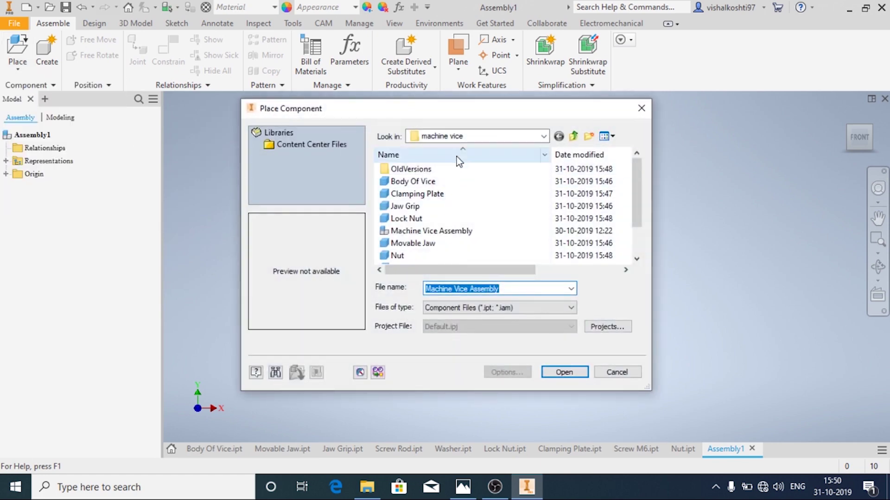
pyautogui.click(469, 183)
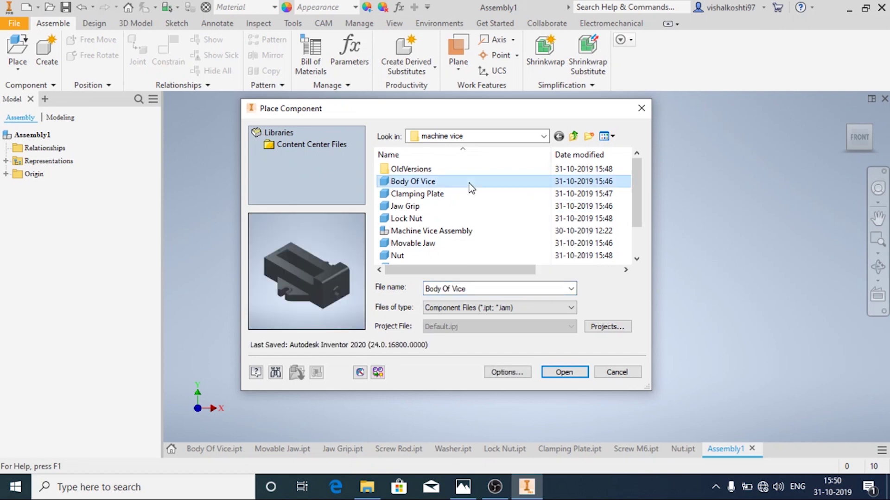
pyautogui.click(564, 373)
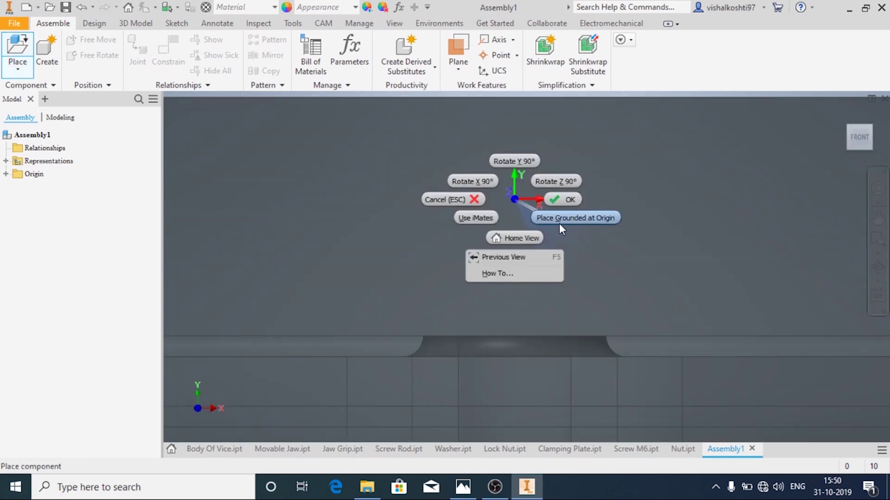
pyautogui.click(561, 227)
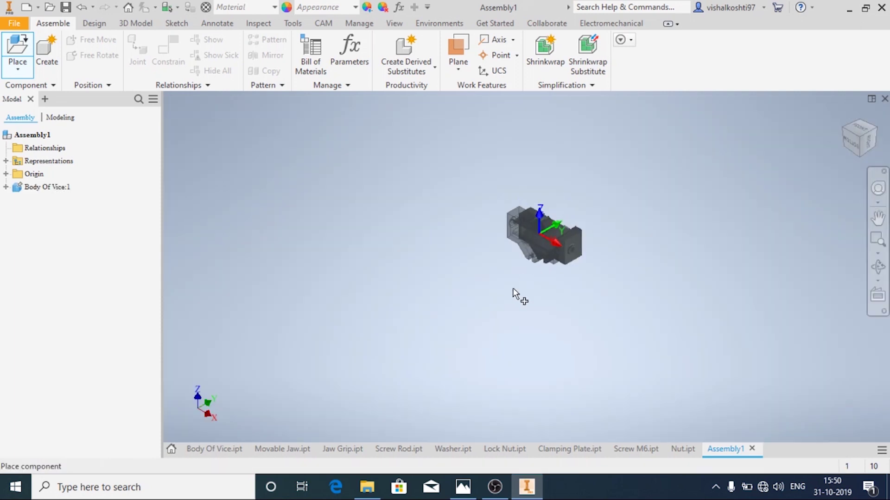
pyautogui.press('Escape')
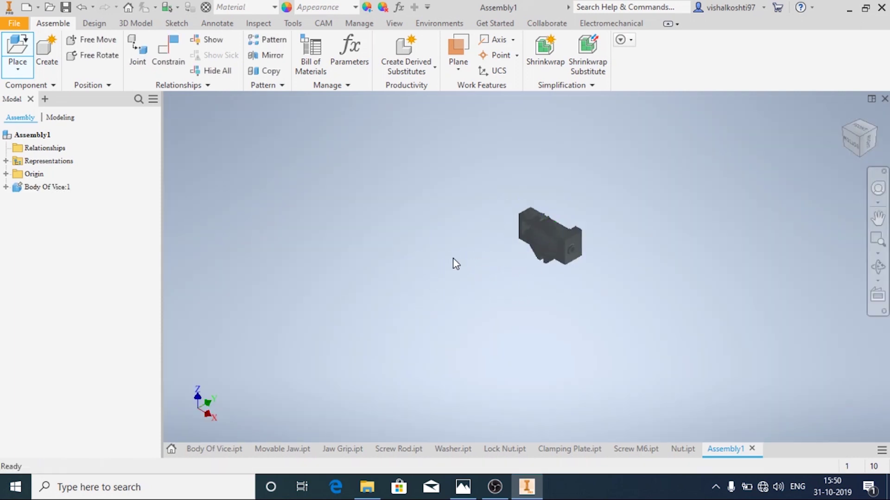
# Start placing another component and delete the existing Machine Vice Assembly file from the machine vice folder
pyautogui.keyDown('shift'); pyautogui.moveTo(504, 285); pyautogui.dragTo(317, 241, button='middle'); pyautogui.keyUp('shift')
pyautogui.scroll(-5, 477, 213)
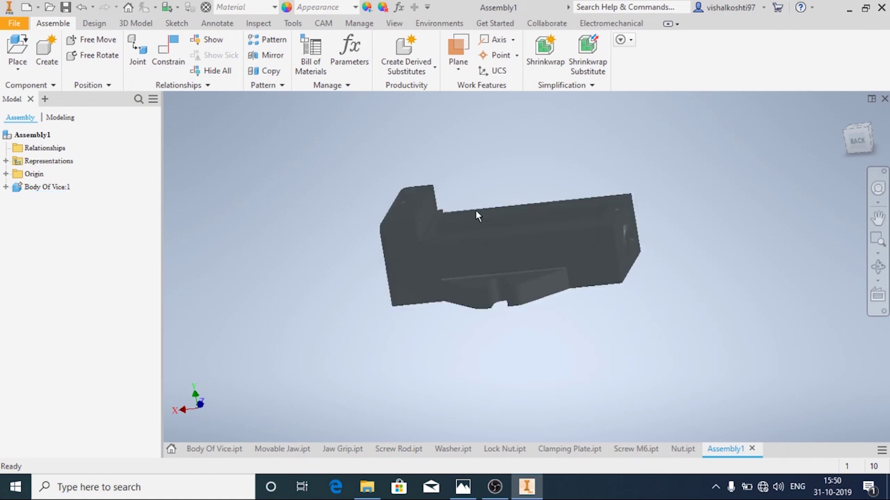
pyautogui.keyDown('shift'); pyautogui.moveTo(359, 205); pyautogui.dragTo(332, 238, button='middle'); pyautogui.keyUp('shift')
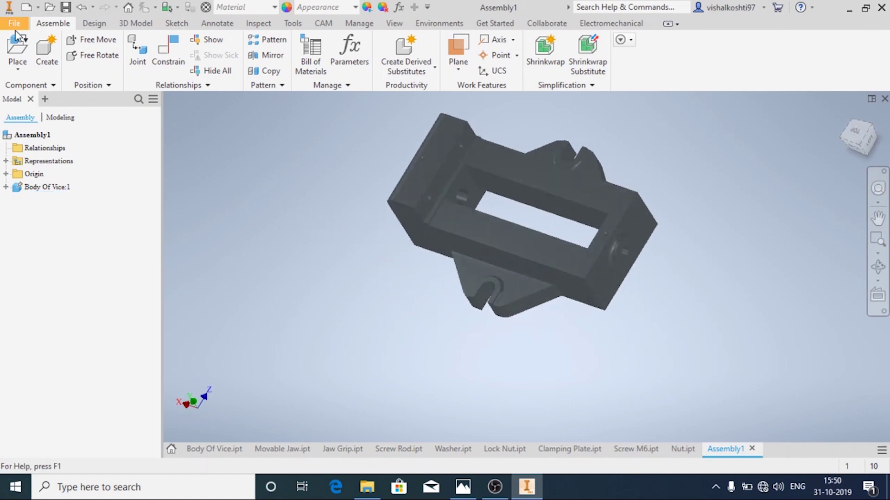
pyautogui.click(18, 70)
pyautogui.click(29, 89)
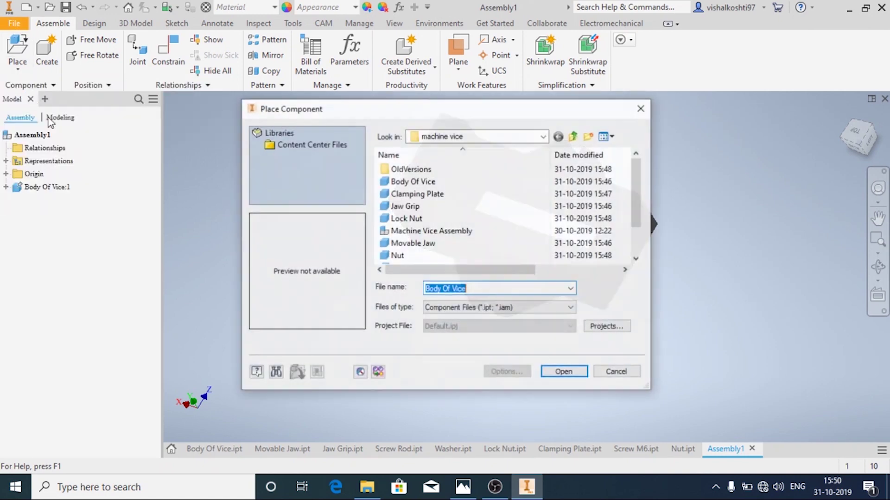
pyautogui.click(431, 206)
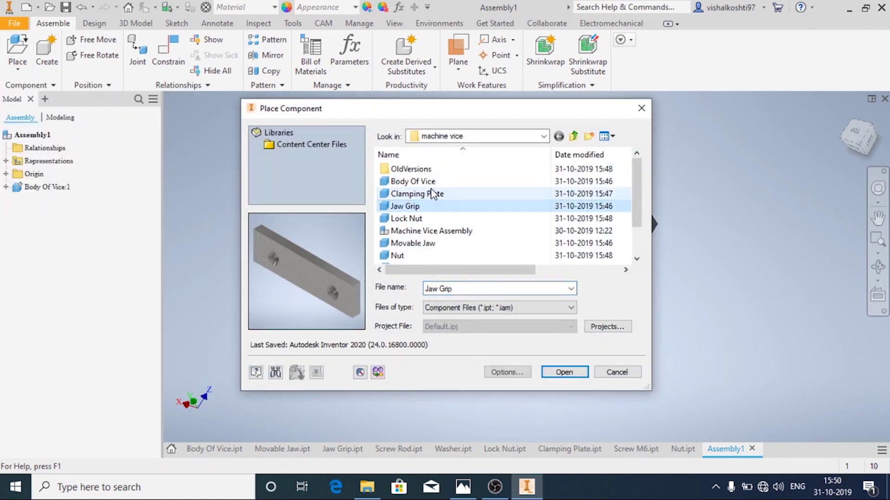
pyautogui.click(433, 193)
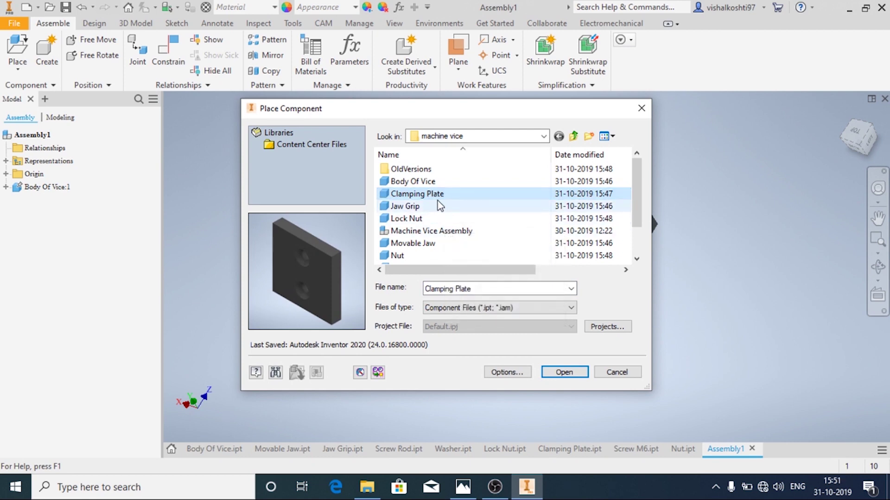
pyautogui.click(460, 235)
pyautogui.click(460, 235)
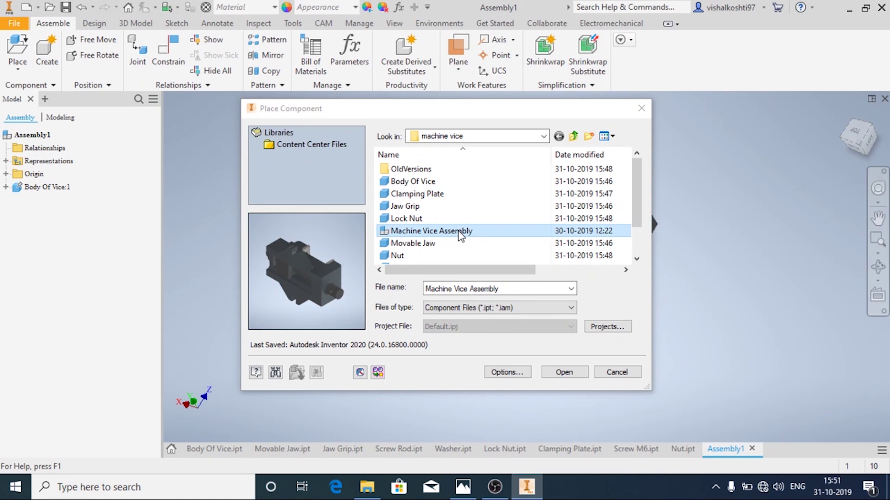
# Place one Movable Jaw component in the empty space beside the vice body
pyautogui.click(446, 206)
pyautogui.click(452, 221)
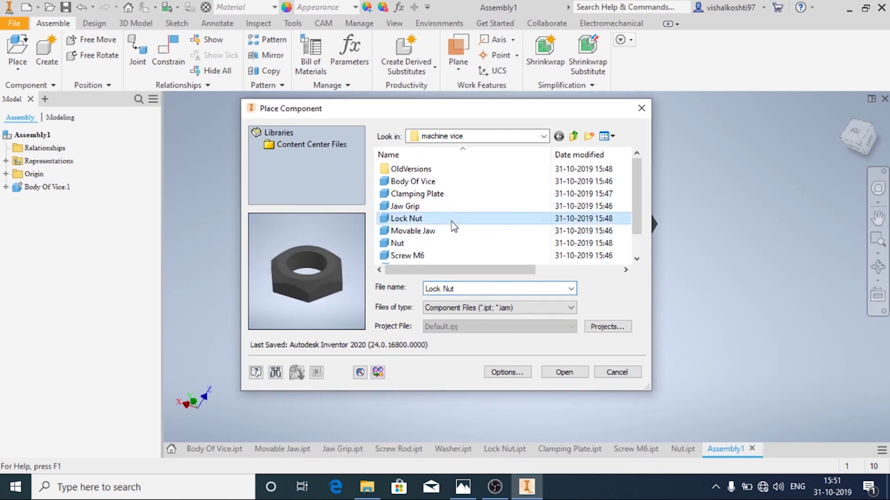
pyautogui.scroll(-1, 452, 240)
pyautogui.click(447, 206)
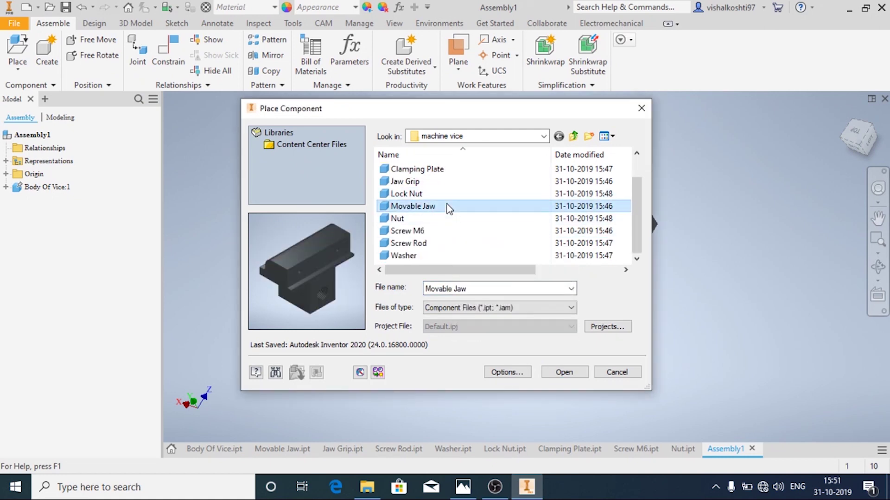
pyautogui.click(574, 372)
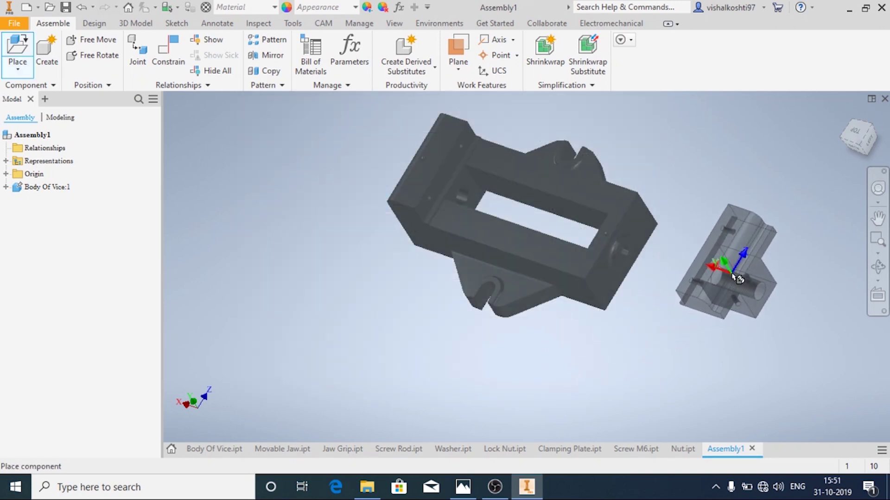
pyautogui.keyDown('shift'); pyautogui.moveTo(731, 232); pyautogui.dragTo(759, 188, button='middle'); pyautogui.keyUp('shift')
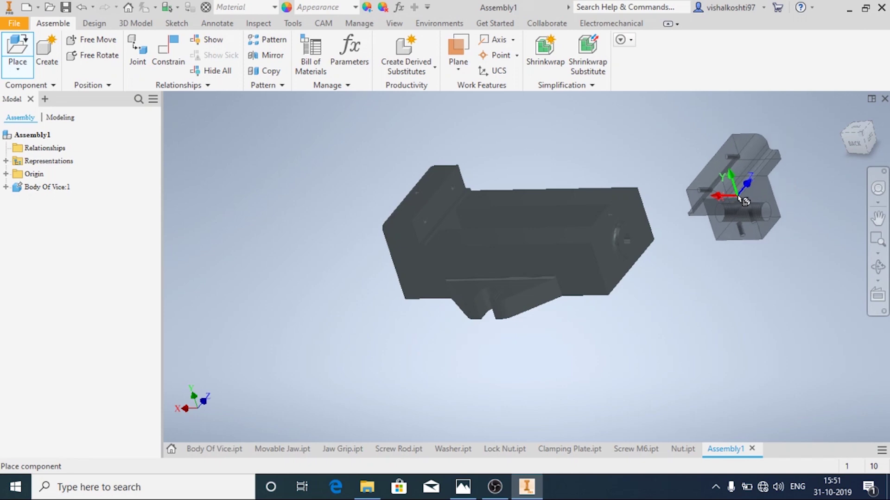
pyautogui.click(739, 198)
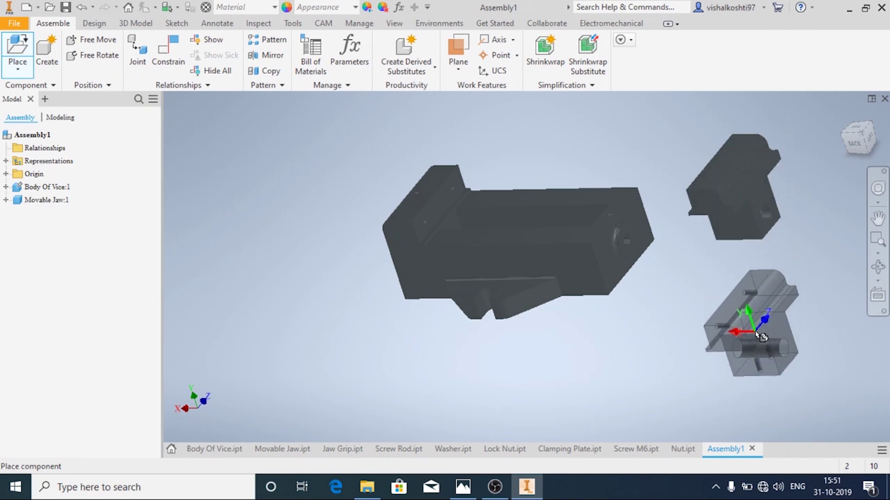
pyautogui.press('Escape')
# Mate the axis of the vice body's end hole with the movable jaw's screw hole axis at 0 mm offset
pyautogui.keyDown('shift'); pyautogui.moveTo(667, 341); pyautogui.dragTo(655, 324, button='middle'); pyautogui.keyUp('shift')
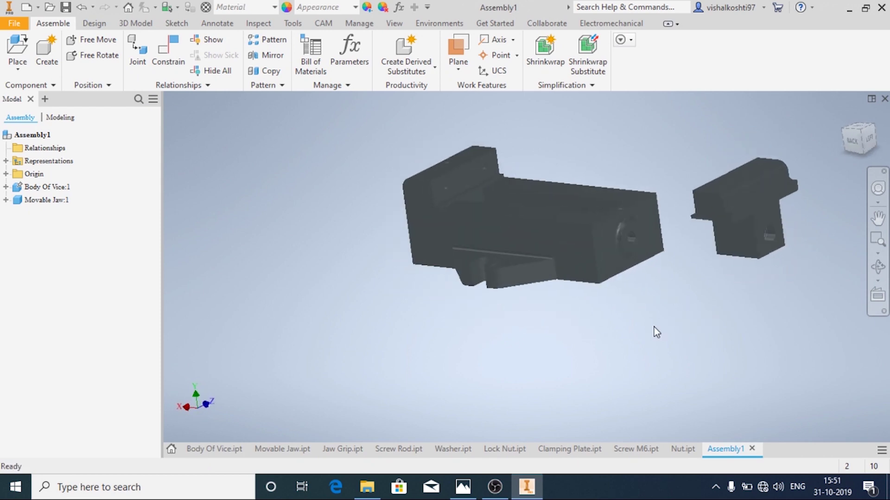
pyautogui.click(179, 65)
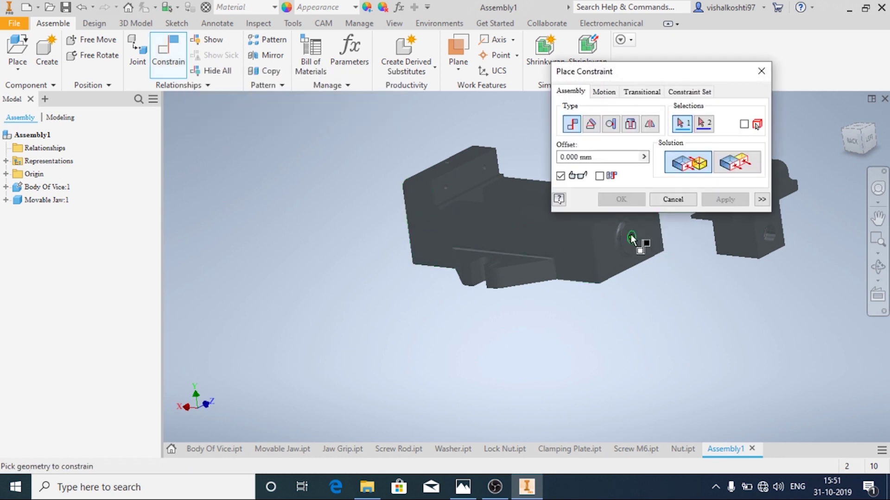
pyautogui.scroll(5, 633, 236)
pyautogui.click(606, 240)
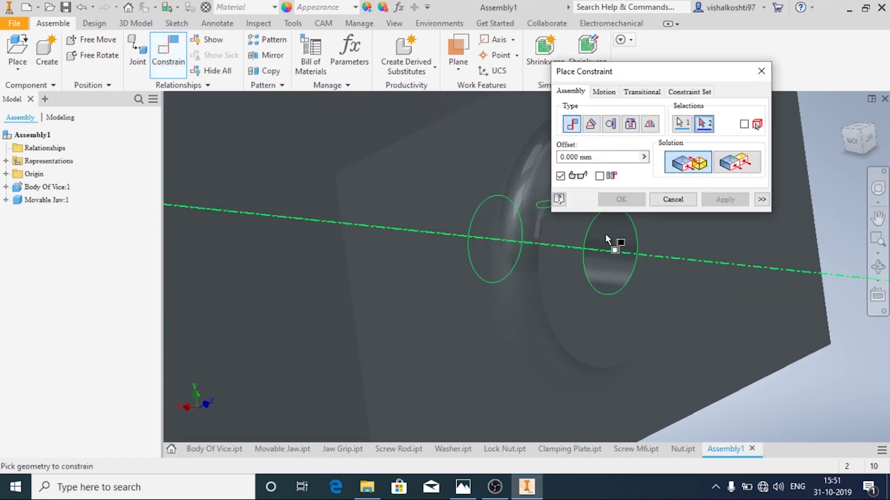
pyautogui.scroll(-5, 607, 240)
pyautogui.click(756, 242)
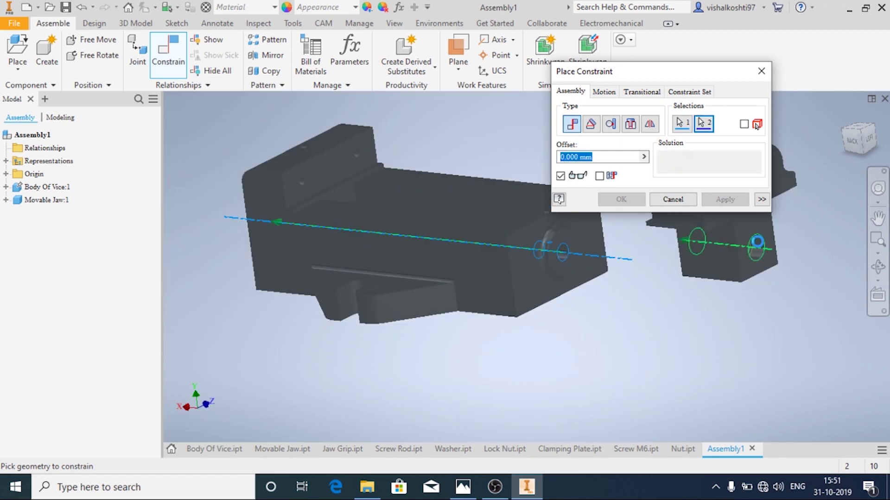
pyautogui.click(727, 200)
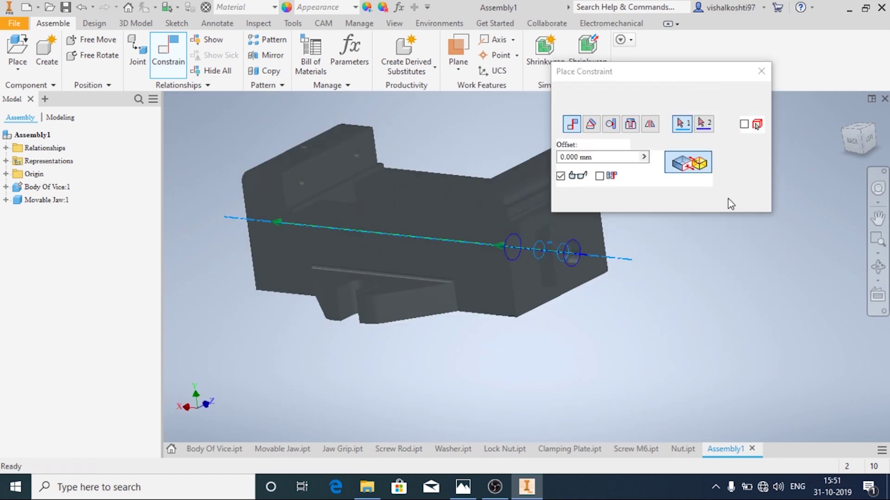
pyautogui.moveTo(751, 71); pyautogui.dragTo(502, 101)
pyautogui.click(512, 101)
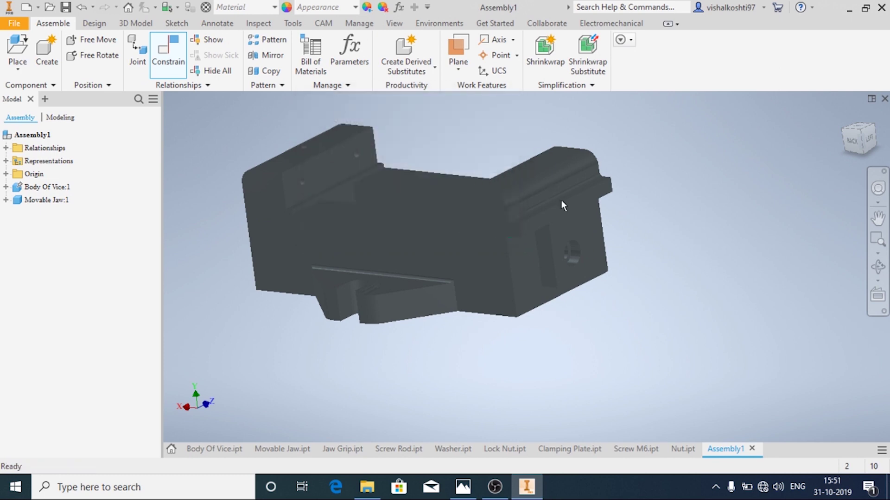
# Pull the movable jaw clear of the vice body and mate its ledge underside to the body's top sliding face at 0 mm offset
pyautogui.moveTo(563, 201); pyautogui.dragTo(691, 209)
pyautogui.keyDown('shift'); pyautogui.moveTo(449, 226); pyautogui.dragTo(419, 224, button='middle'); pyautogui.keyUp('shift')
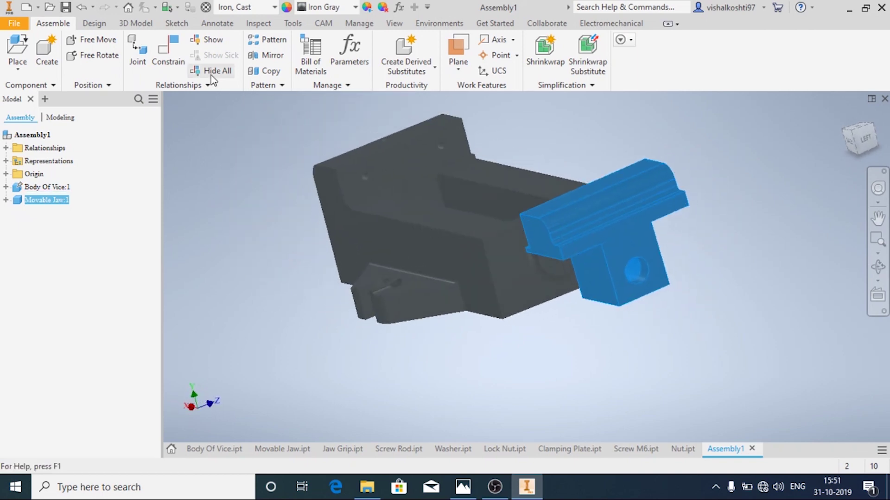
pyautogui.click(168, 55)
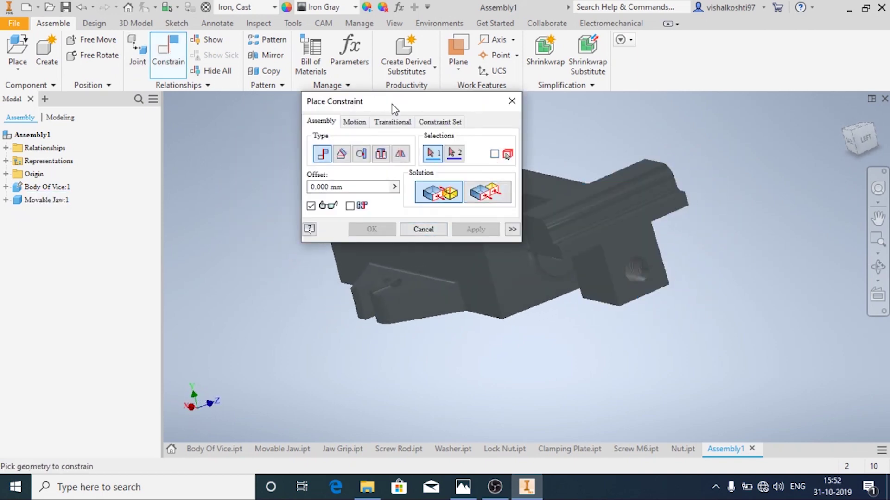
pyautogui.moveTo(394, 110); pyautogui.dragTo(245, 116)
pyautogui.click(438, 222)
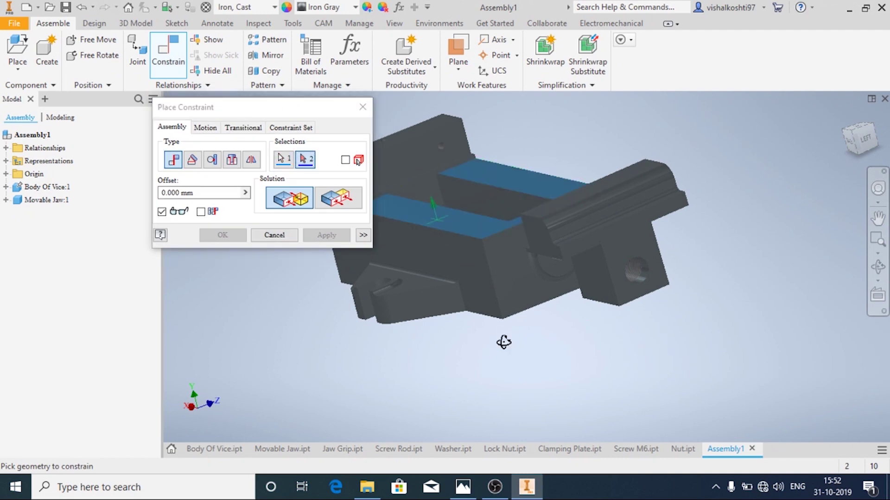
pyautogui.keyDown('shift'); pyautogui.moveTo(502, 341); pyautogui.dragTo(577, 236, button='middle'); pyautogui.keyUp('shift')
pyautogui.click(573, 216)
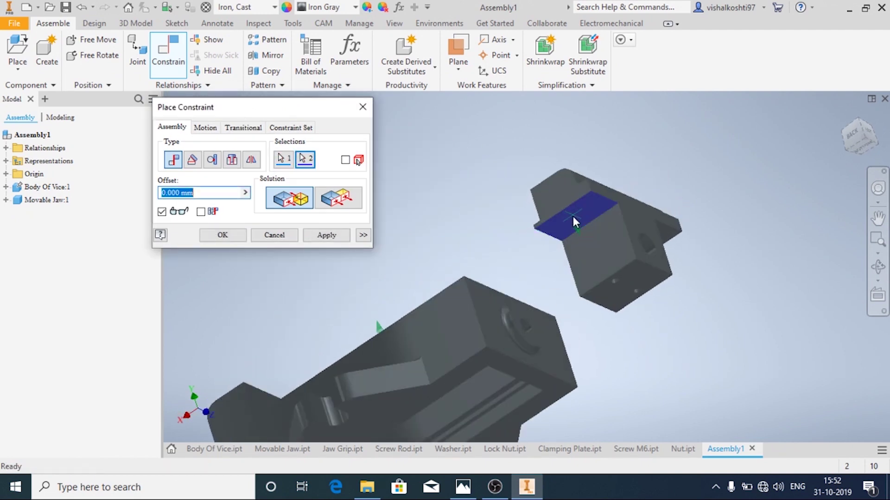
pyautogui.keyDown('shift'); pyautogui.moveTo(477, 204); pyautogui.dragTo(517, 237, button='middle'); pyautogui.keyUp('shift')
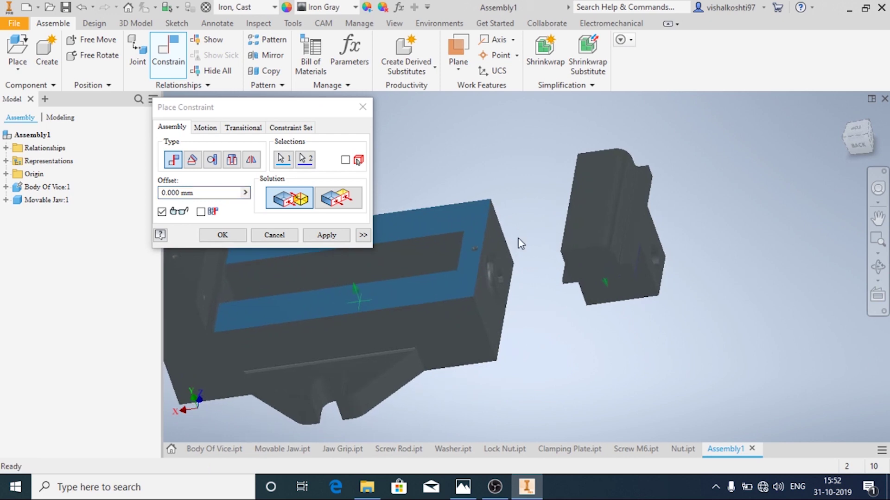
pyautogui.keyDown('shift'); pyautogui.moveTo(506, 290); pyautogui.dragTo(525, 288, button='middle'); pyautogui.keyUp('shift')
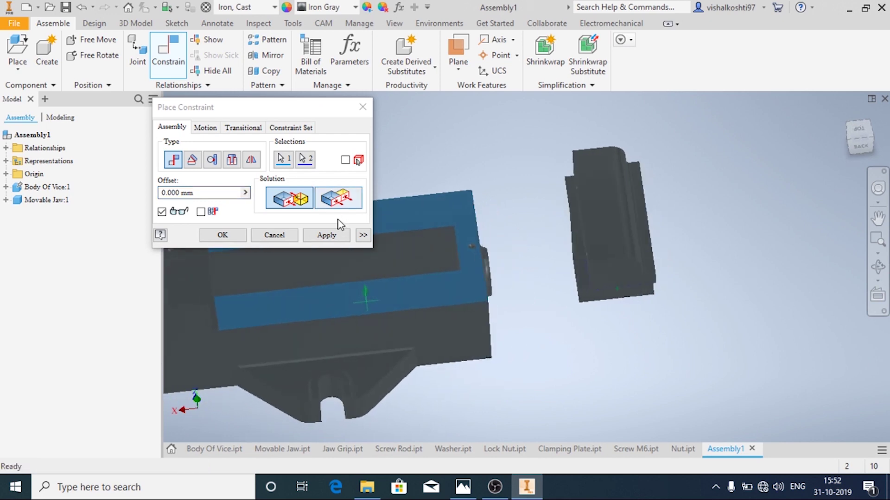
pyautogui.click(326, 235)
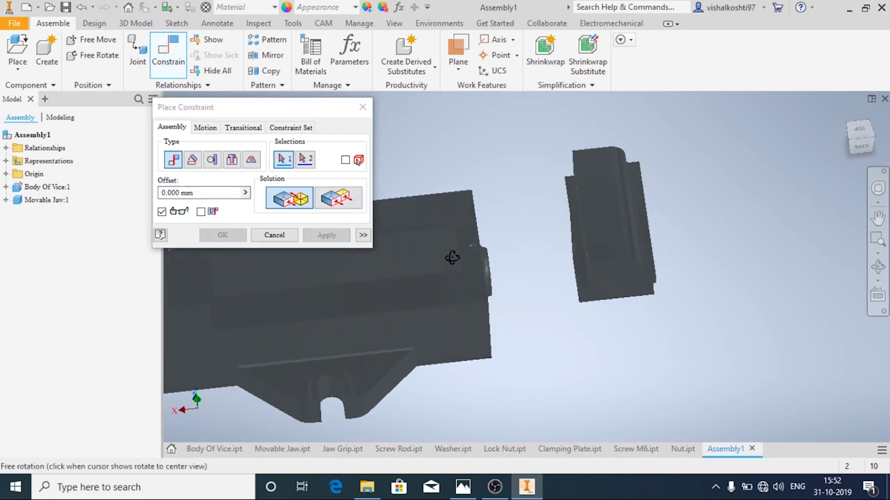
pyautogui.keyDown('shift'); pyautogui.moveTo(443, 252); pyautogui.dragTo(477, 252, button='middle'); pyautogui.keyUp('shift')
pyautogui.click(492, 241)
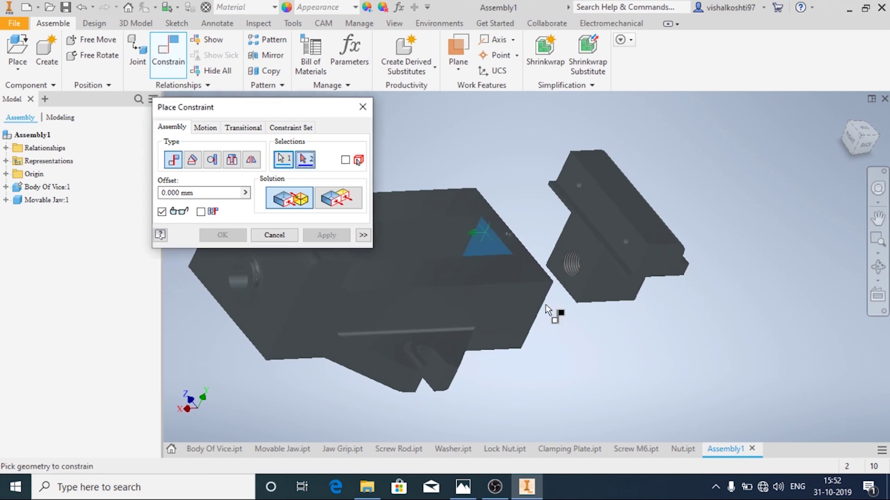
pyautogui.keyDown('shift'); pyautogui.moveTo(556, 258); pyautogui.dragTo(432, 306, button='middle'); pyautogui.keyUp('shift')
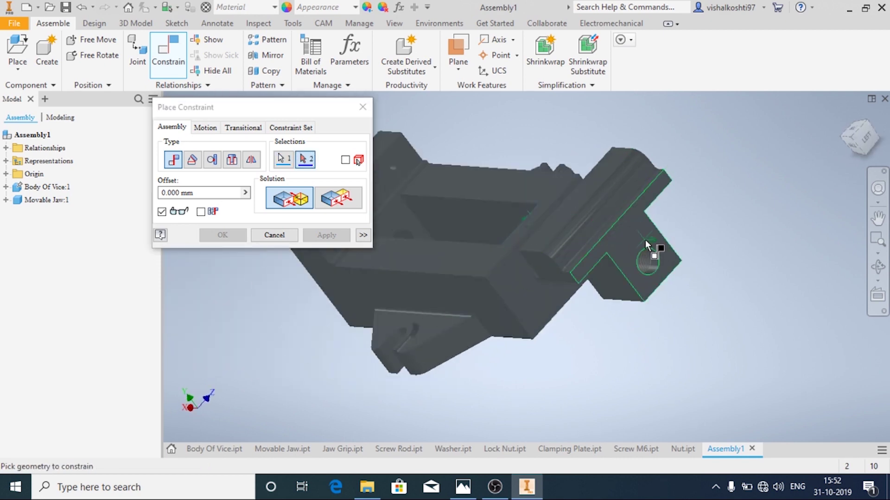
pyautogui.click(273, 235)
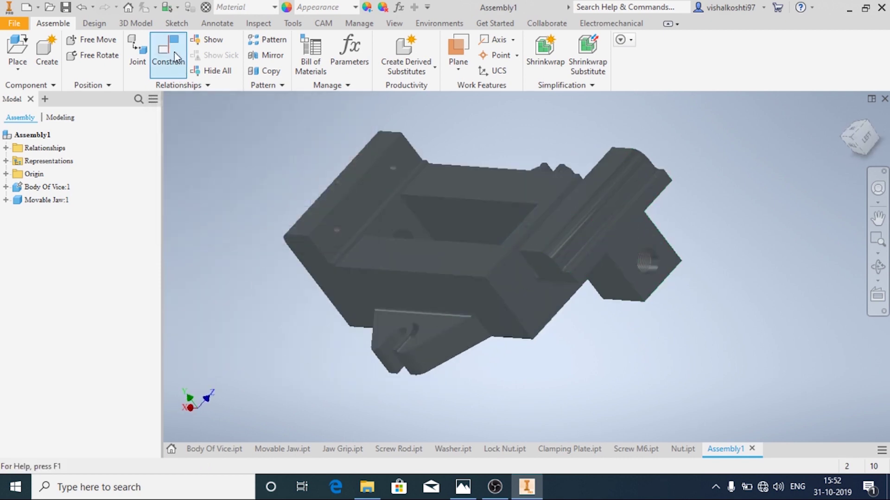
# Mate the inner side wall of the vice body's slot to the side face of the movable jaw's lower block at 0 mm offset
pyautogui.click(174, 52)
pyautogui.keyDown('shift'); pyautogui.moveTo(493, 164); pyautogui.dragTo(462, 182, button='middle'); pyautogui.keyUp('shift')
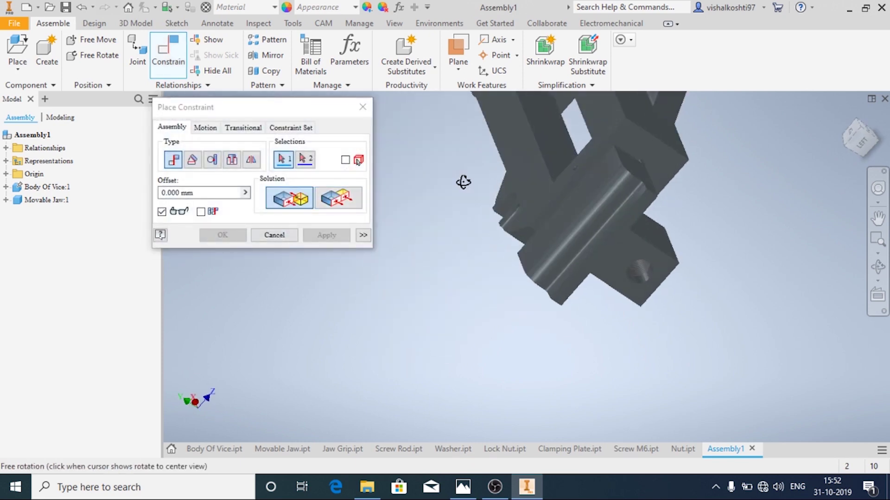
pyautogui.click(546, 156)
pyautogui.keyDown('shift'); pyautogui.moveTo(558, 144); pyautogui.dragTo(608, 294, button='middle'); pyautogui.keyUp('shift')
pyautogui.click(608, 294)
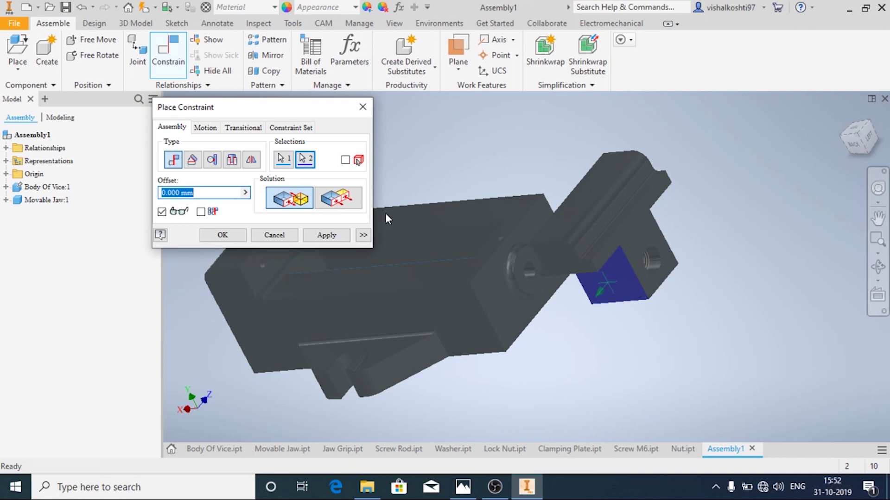
pyautogui.click(340, 237)
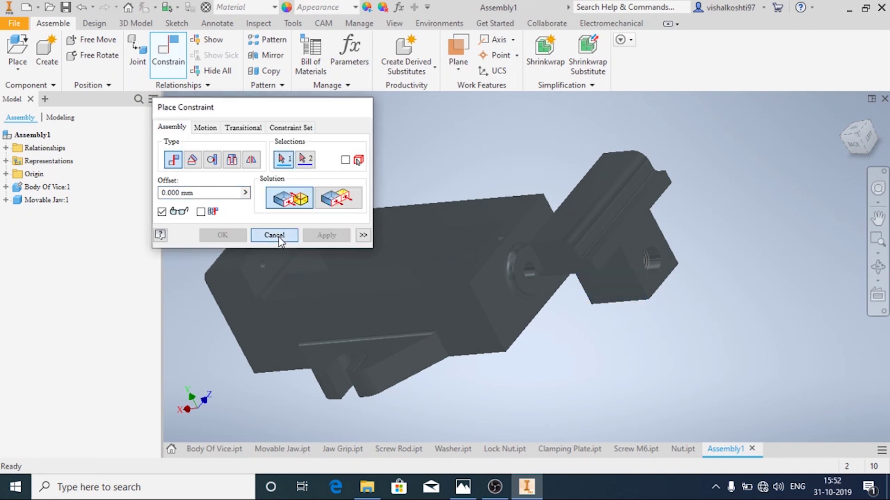
pyautogui.click(274, 235)
# Slide the movable jaw along its constrained axis into the slot of the vice body
pyautogui.moveTo(555, 216); pyautogui.dragTo(426, 255)
pyautogui.keyDown('shift'); pyautogui.moveTo(278, 209); pyautogui.dragTo(305, 221, button='middle'); pyautogui.keyUp('shift')
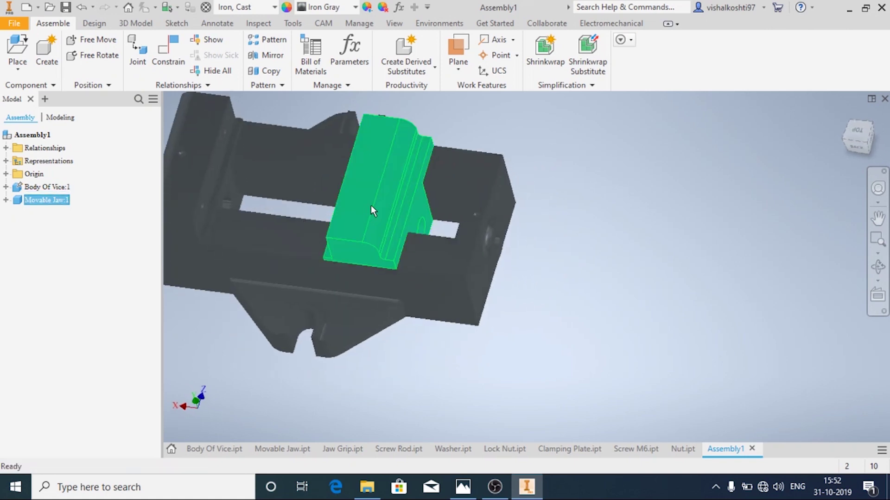
pyautogui.moveTo(370, 205); pyautogui.dragTo(394, 267)
pyautogui.click(431, 340)
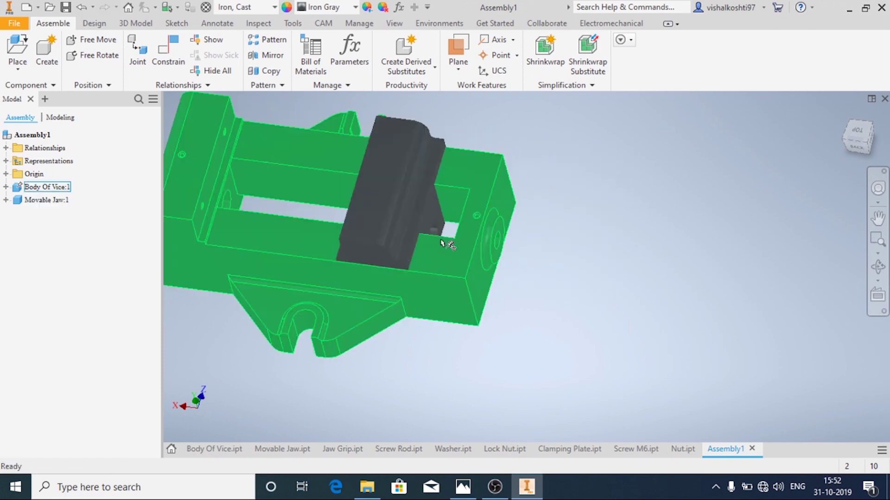
pyautogui.click(438, 218)
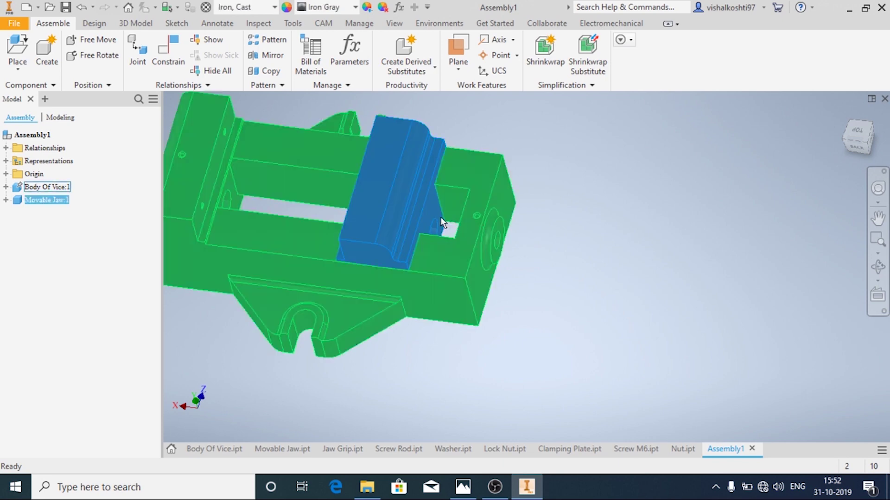
pyautogui.click(167, 51)
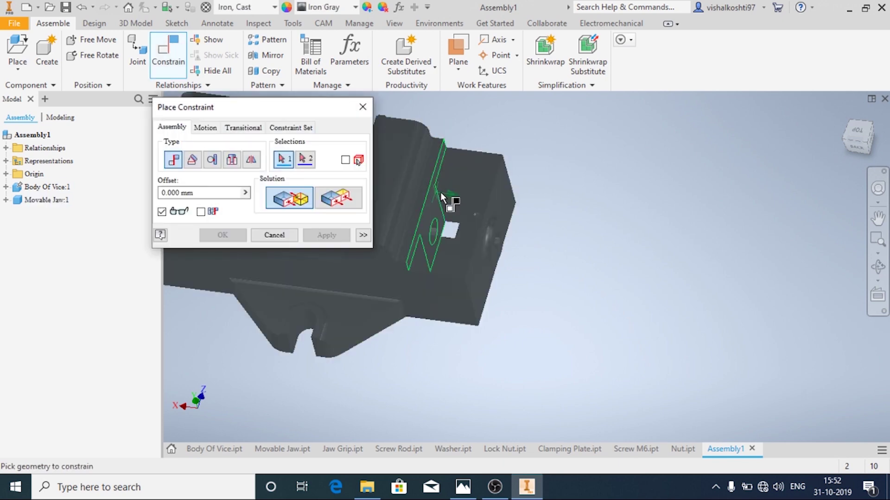
pyautogui.click(435, 200)
pyautogui.keyDown('shift'); pyautogui.moveTo(435, 200); pyautogui.dragTo(444, 246, button='middle'); pyautogui.keyUp('shift')
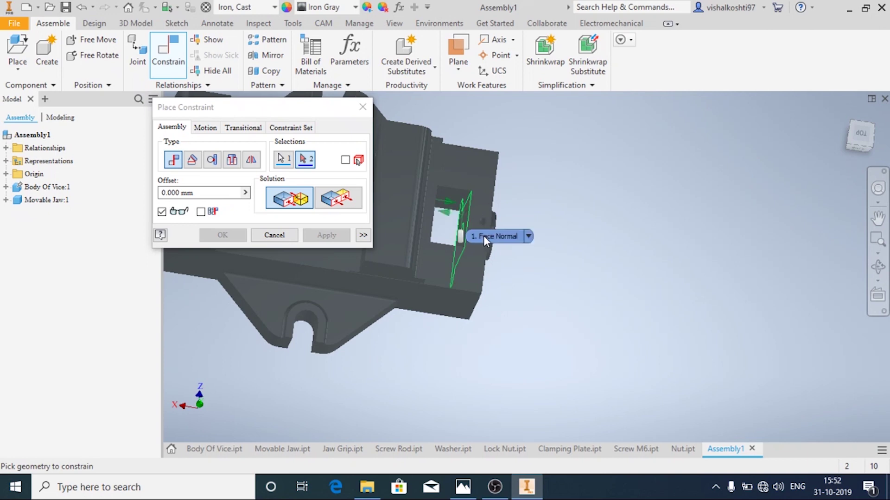
pyautogui.click(483, 235)
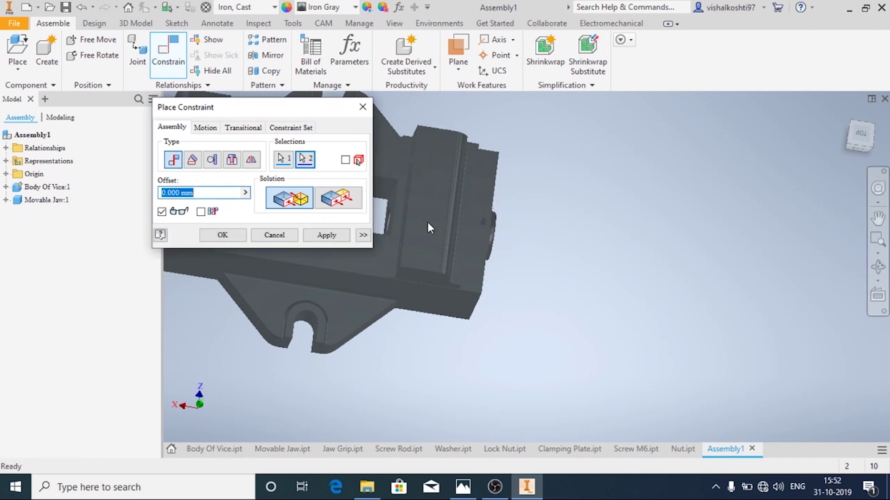
pyautogui.moveTo(428, 222)
pyautogui.keyDown('shift'); pyautogui.mouseDown(button='middle')
pyautogui.moveTo(468, 240)
pyautogui.moveTo(413, 219)
pyautogui.mouseUp(button='middle'); pyautogui.keyUp('shift')
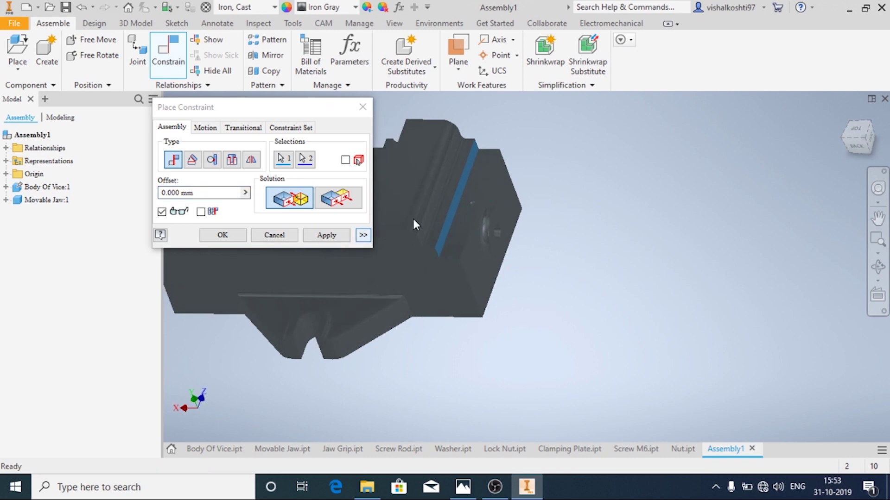
pyautogui.click(291, 235)
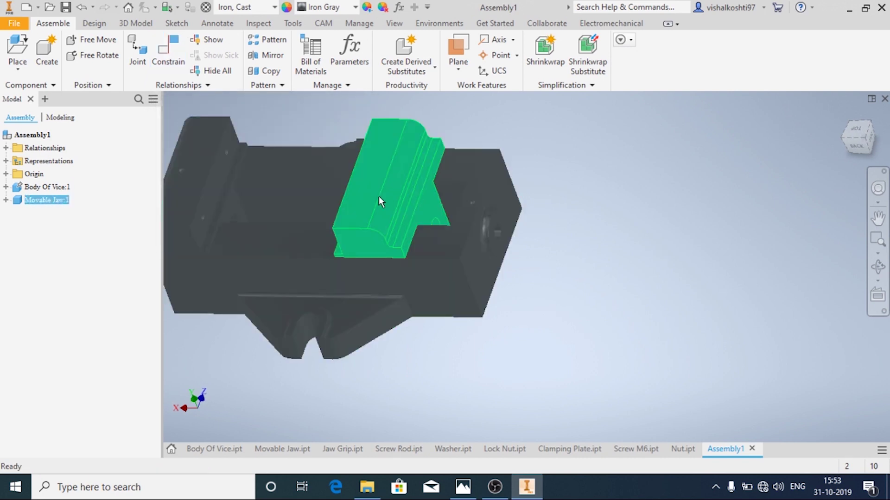
# Move the movable jaw slightly along the slot towards the screw-hole end of the vice body
pyautogui.moveTo(379, 197); pyautogui.dragTo(420, 239)
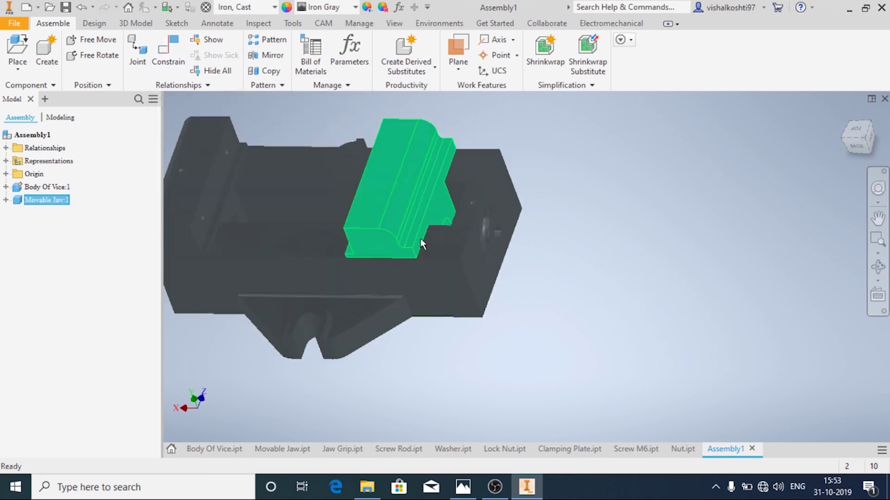
pyautogui.keyDown('shift'); pyautogui.moveTo(422, 244); pyautogui.dragTo(352, 241, button='middle'); pyautogui.keyUp('shift')
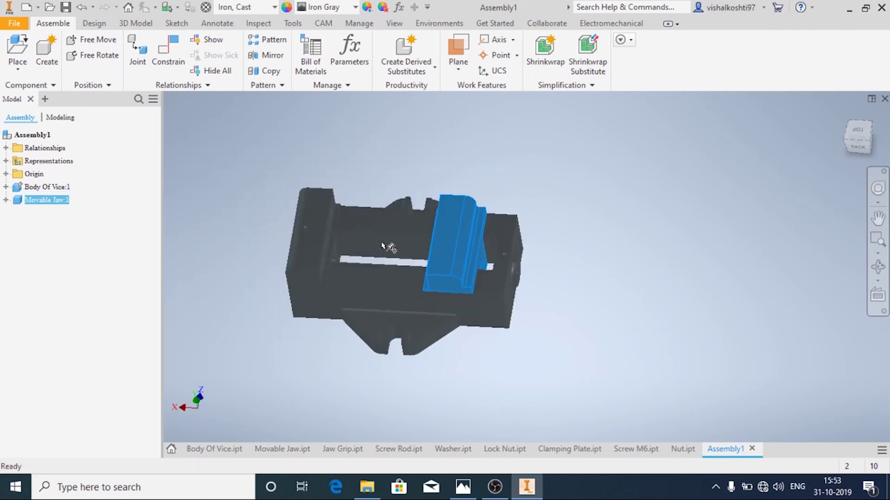
pyautogui.moveTo(465, 243); pyautogui.dragTo(470, 250)
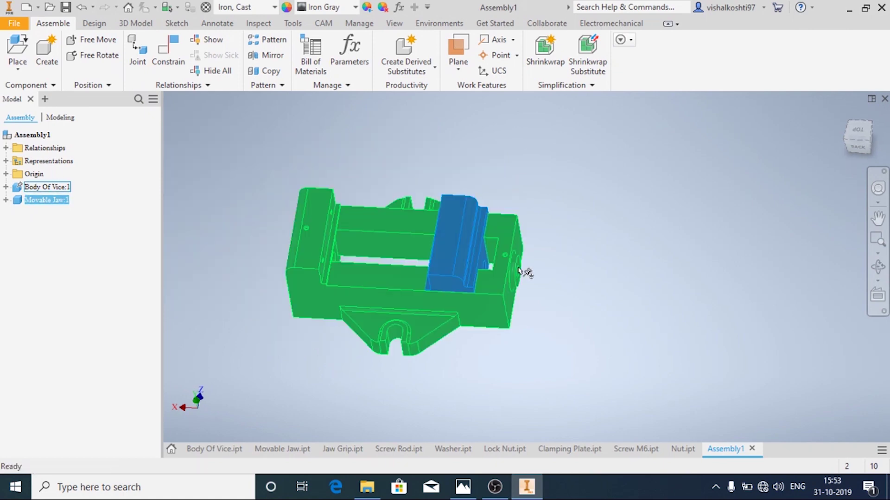
pyautogui.scroll(6, 470, 257)
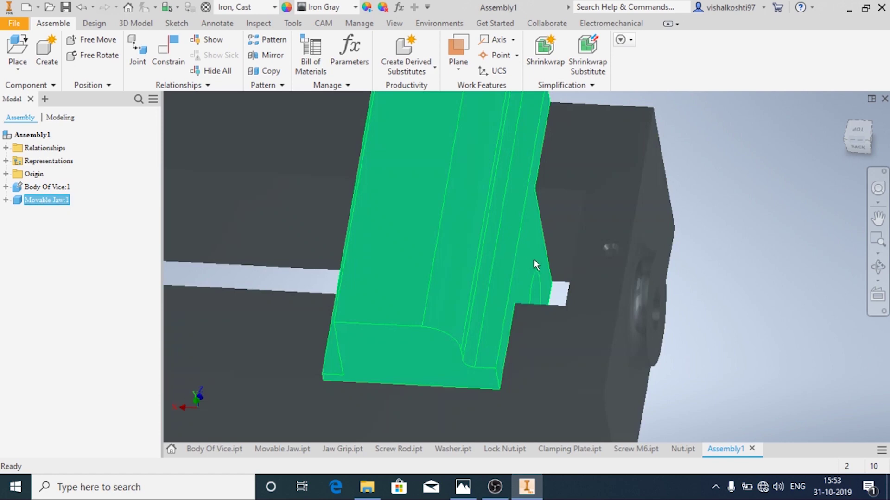
pyautogui.scroll(-5, 534, 264)
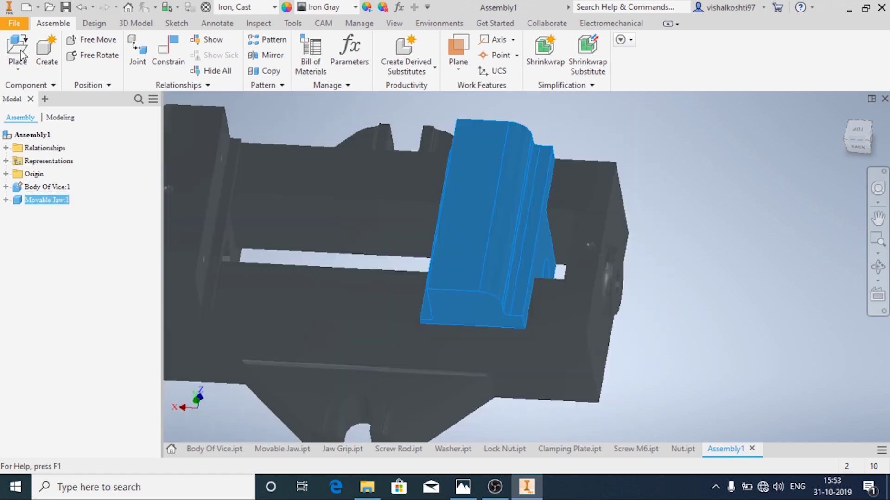
# Load the Jaw Grip part from the machine vice folder for placement in the assembly
pyautogui.click(18, 67)
pyautogui.click(35, 95)
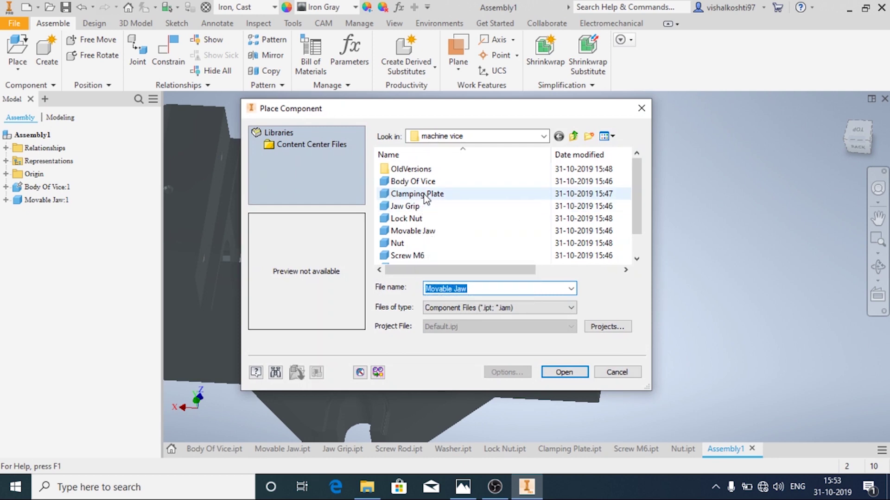
pyautogui.click(425, 194)
pyautogui.click(429, 207)
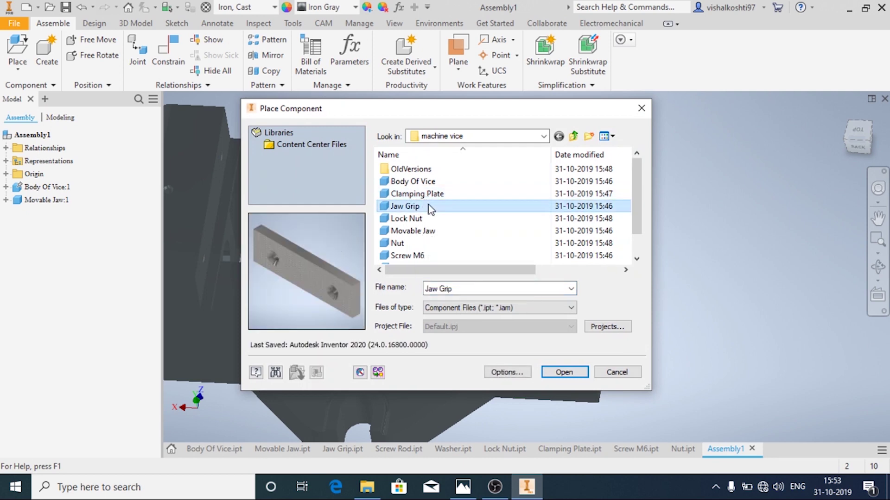
pyautogui.click(564, 372)
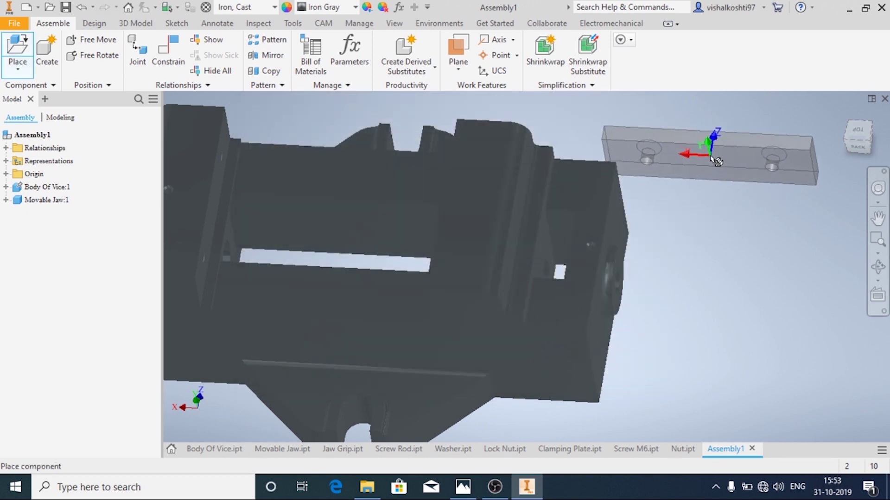
# Rotate the Jaw Grip by 90° about Y three times and place one instance in the empty space beyond the body's screw-hole end
pyautogui.scroll(-5, 702, 230)
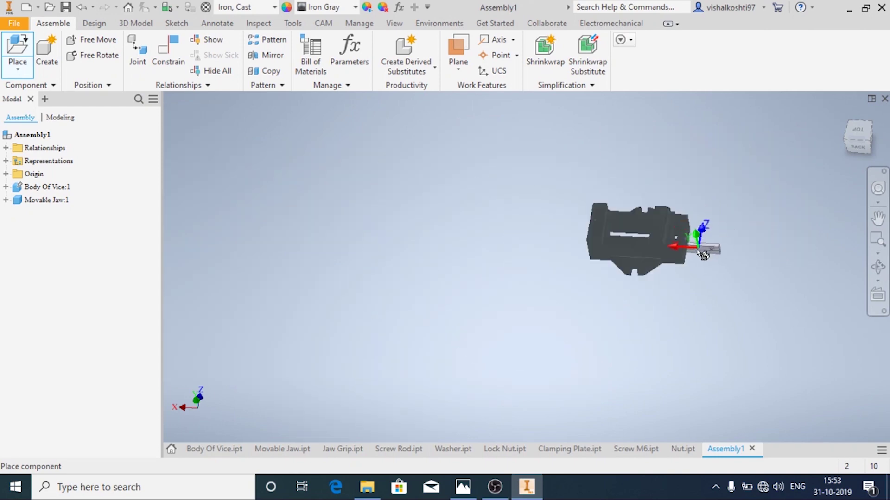
pyautogui.scroll(3, 690, 245)
pyautogui.rightClick(766, 218)
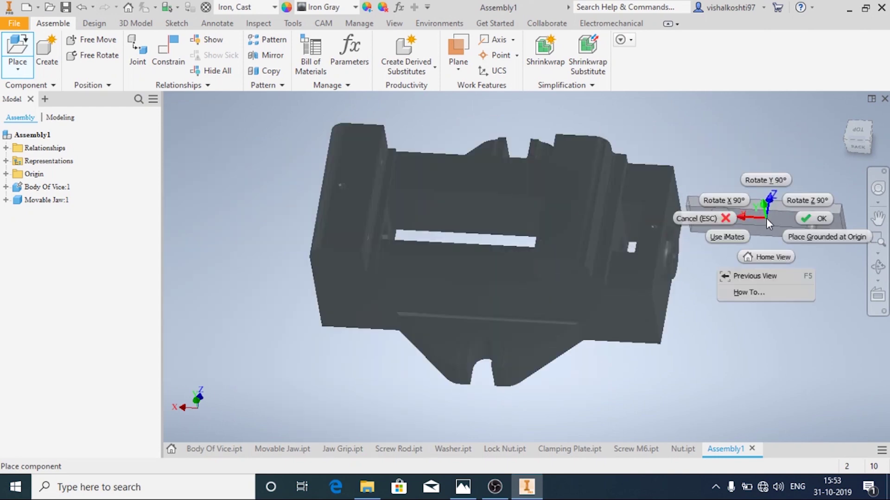
pyautogui.click(778, 183)
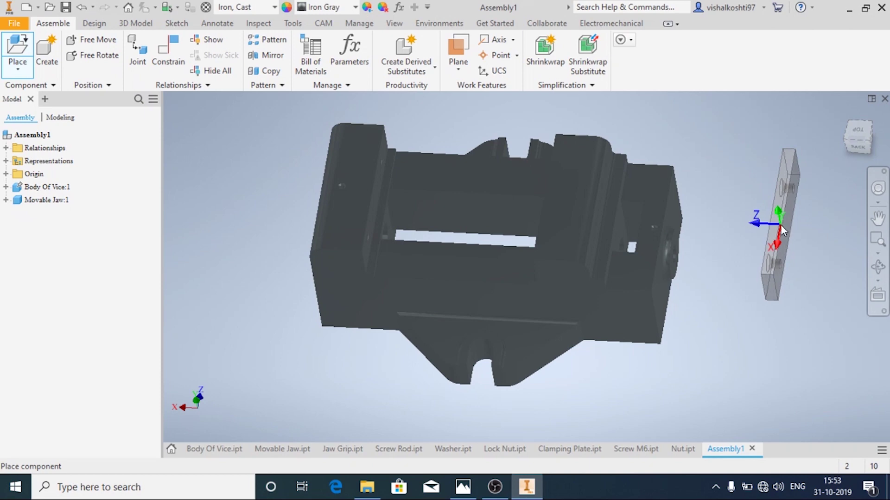
pyautogui.rightClick(780, 224)
pyautogui.click(787, 191)
pyautogui.rightClick(787, 194)
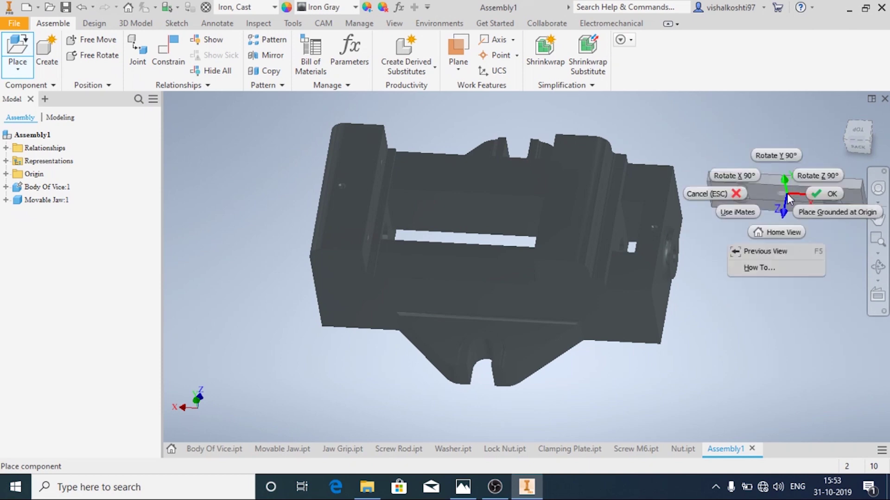
pyautogui.click(785, 156)
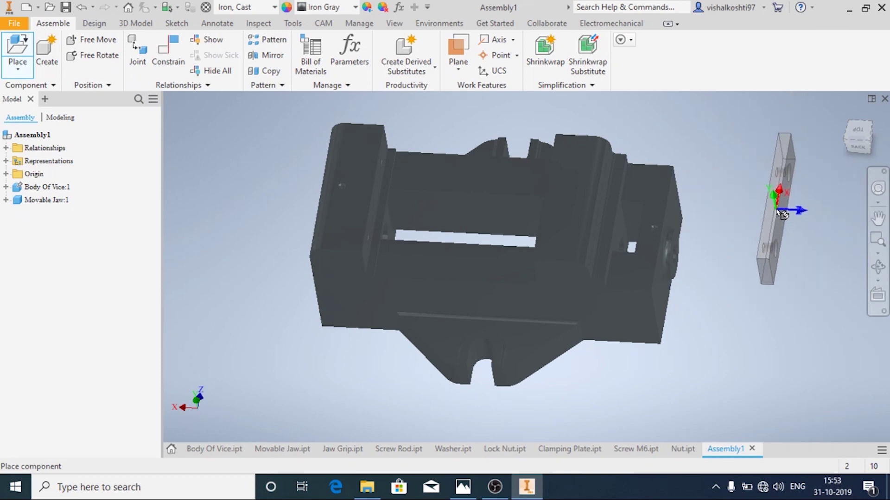
pyautogui.keyDown('shift'); pyautogui.moveTo(782, 214); pyautogui.dragTo(802, 206, button='middle'); pyautogui.keyUp('shift')
pyautogui.click(794, 207)
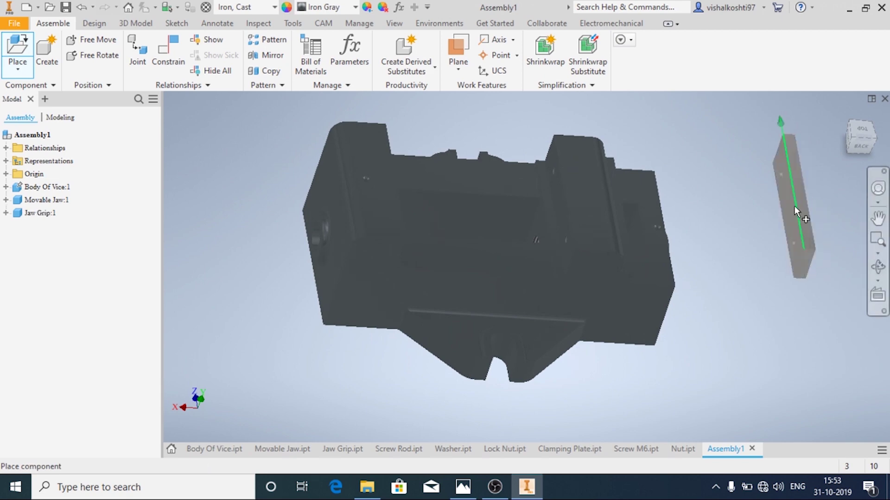
# Rotate the second Jaw Grip by 90° about Y twice and place it between the first grip and the vice body
pyautogui.rightClick(734, 197)
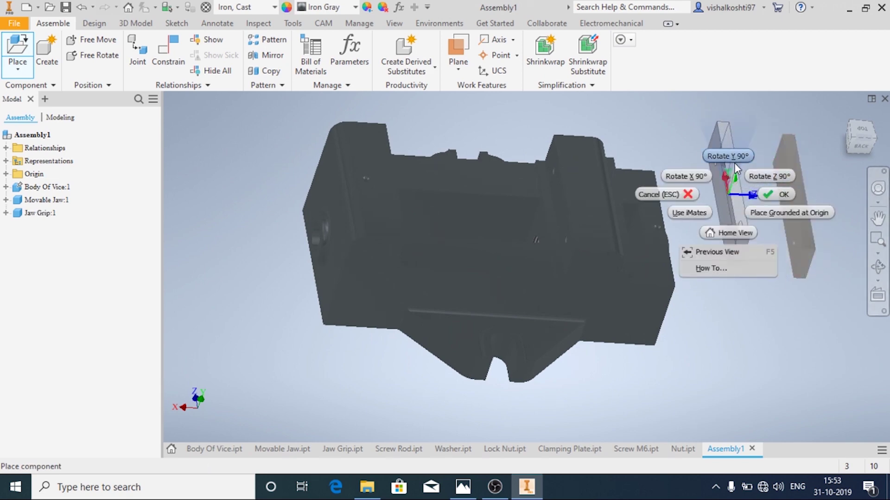
pyautogui.click(734, 162)
pyautogui.rightClick(727, 173)
pyautogui.click(734, 137)
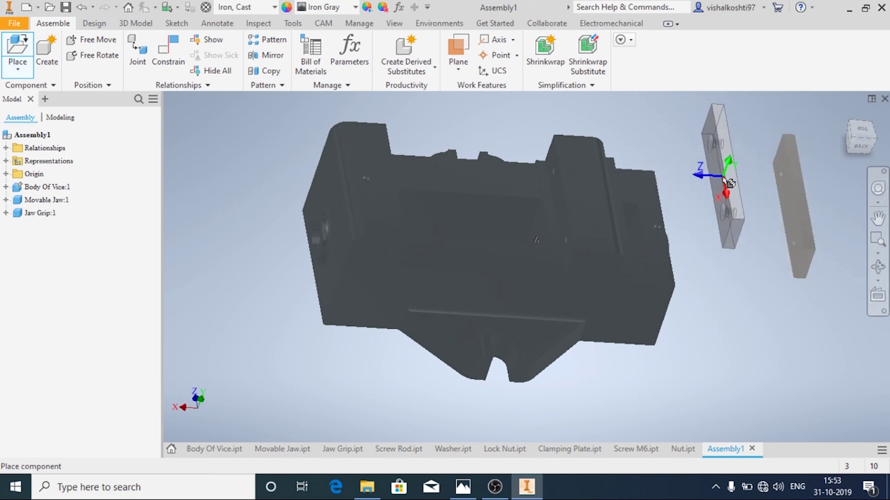
pyautogui.click(722, 196)
pyautogui.press('Escape')
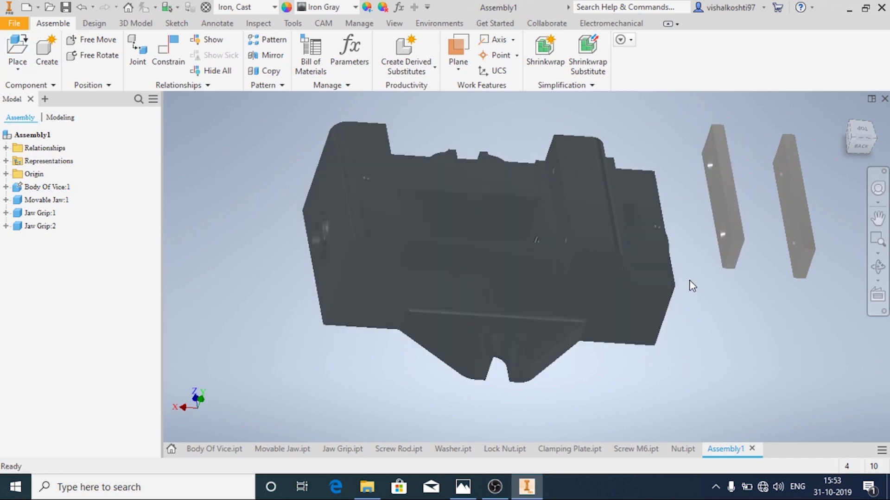
# Mate the axis of a countersunk hole in the nearer jaw grip with the upper threaded hole in the movable jaw's clamping face
pyautogui.click(168, 55)
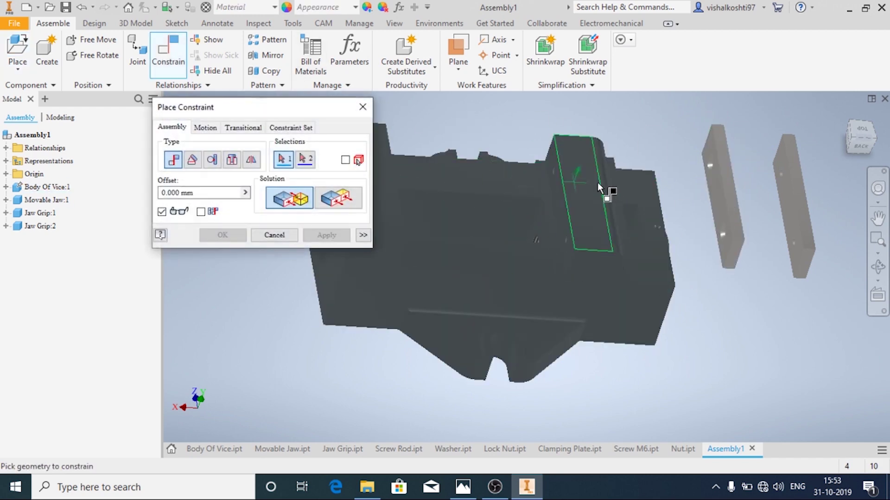
pyautogui.keyDown('shift'); pyautogui.moveTo(521, 249); pyautogui.dragTo(561, 157, button='middle'); pyautogui.keyUp('shift')
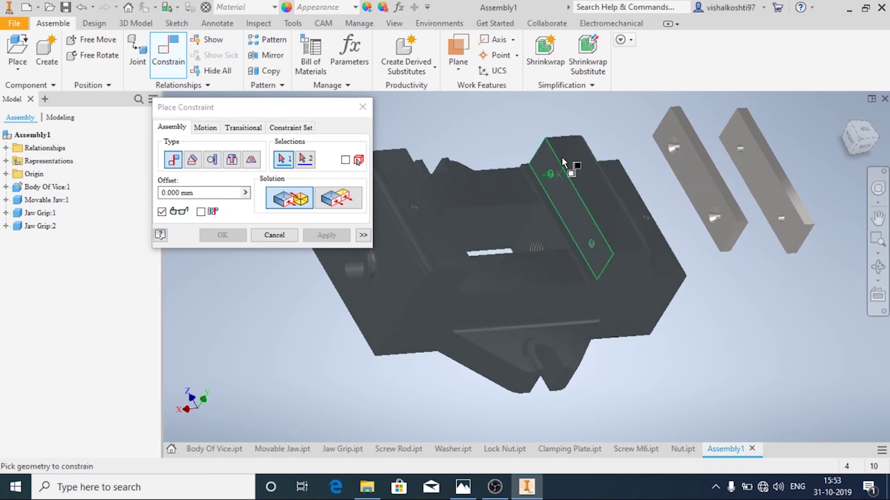
pyautogui.scroll(-5, 562, 157)
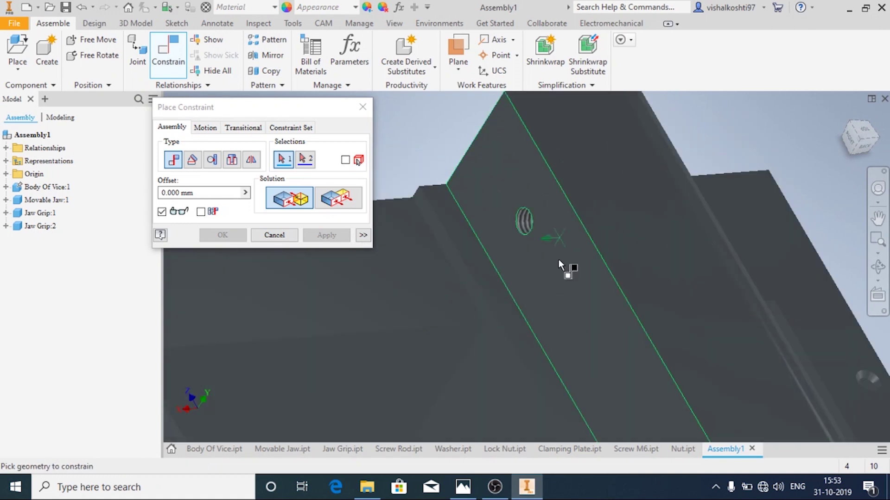
pyautogui.click(531, 223)
pyautogui.scroll(5, 519, 229)
pyautogui.scroll(-5, 593, 194)
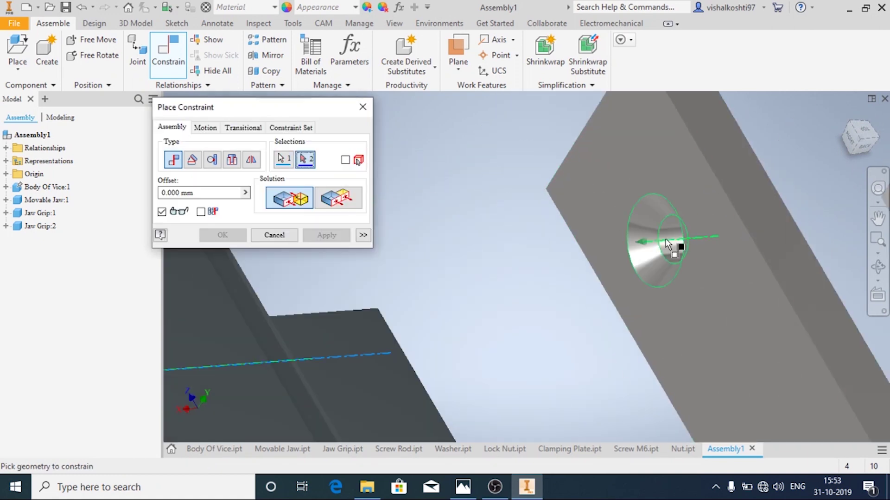
pyautogui.click(672, 235)
pyautogui.scroll(5, 667, 237)
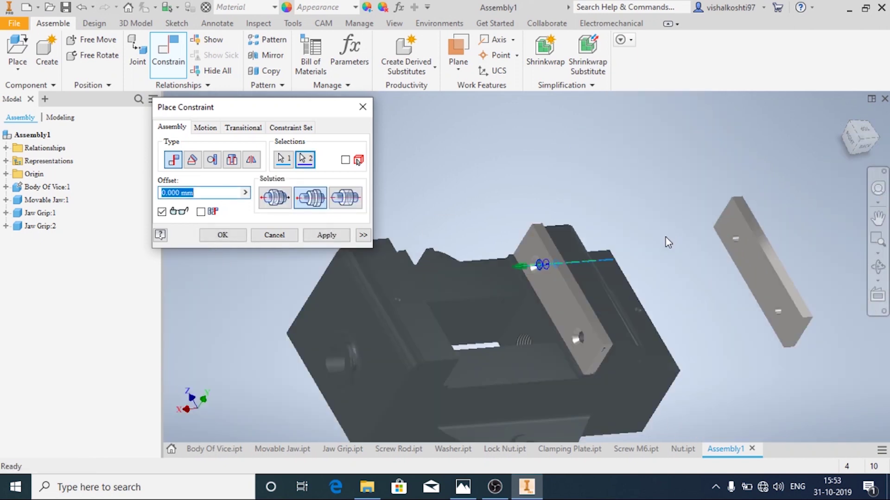
pyautogui.scroll(-3, 563, 287)
pyautogui.click(326, 235)
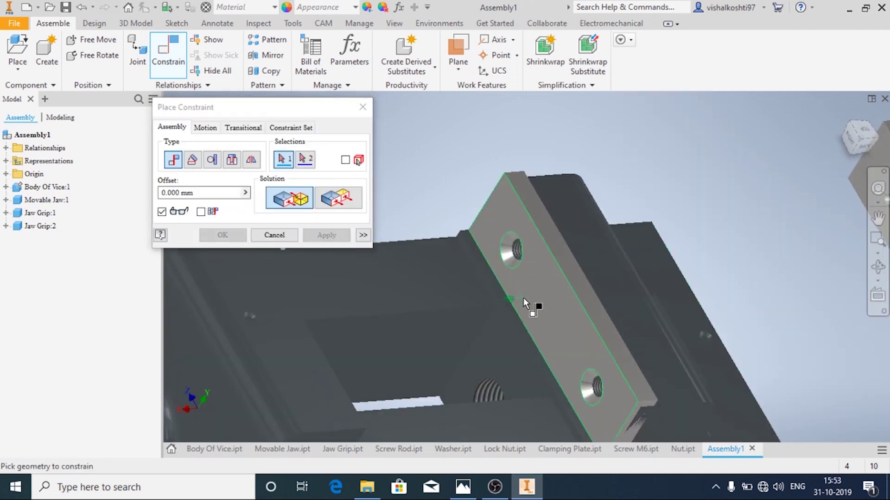
# Cancel the face selection and swing the jaw grip clear of the movable jaw, exposing the jaw's threaded holes
pyautogui.click(535, 303)
pyautogui.moveTo(533, 302); pyautogui.dragTo(481, 213)
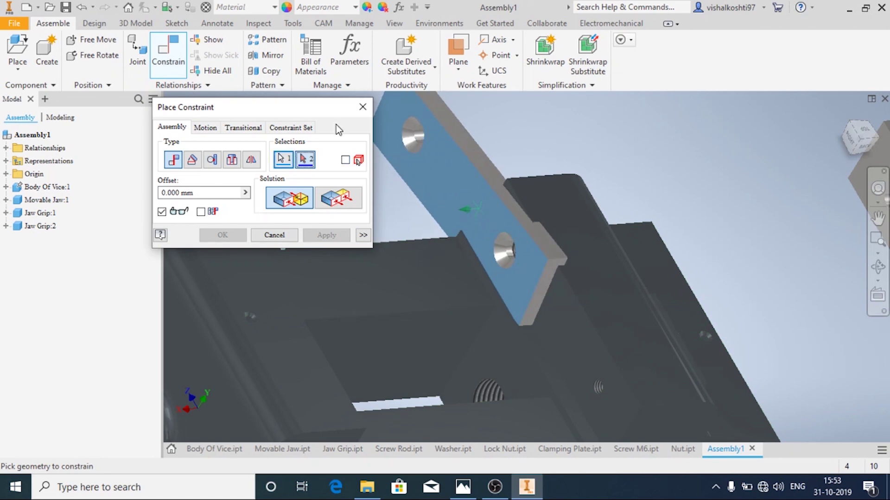
pyautogui.click(362, 107)
pyautogui.click(527, 271)
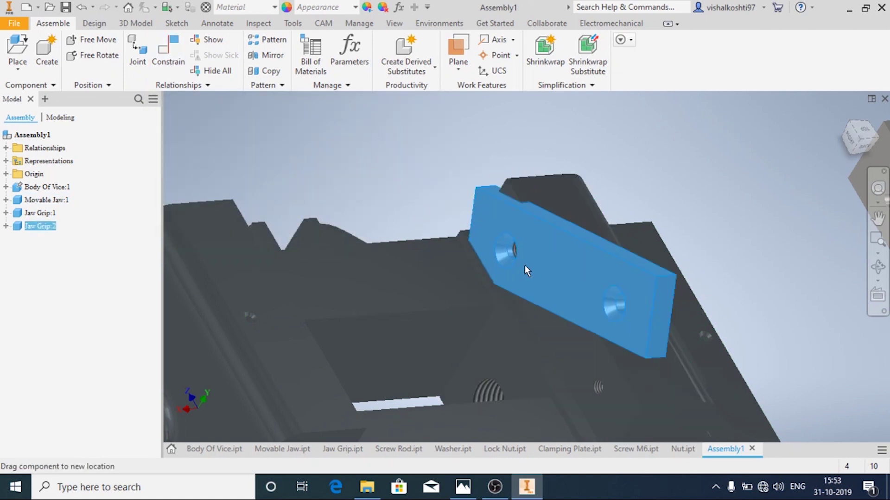
pyautogui.moveTo(527, 271); pyautogui.dragTo(425, 147)
pyautogui.press('Escape')
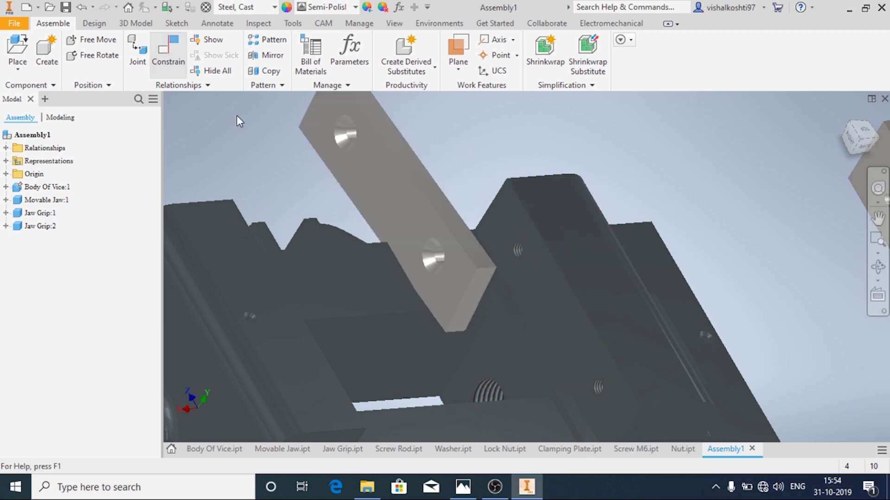
# Mate the movable jaw's remaining threaded hole with the jaw grip's other countersunk hole along their axes
pyautogui.press('c')
pyautogui.scroll(-5, 504, 229)
pyautogui.scroll(5, 541, 321)
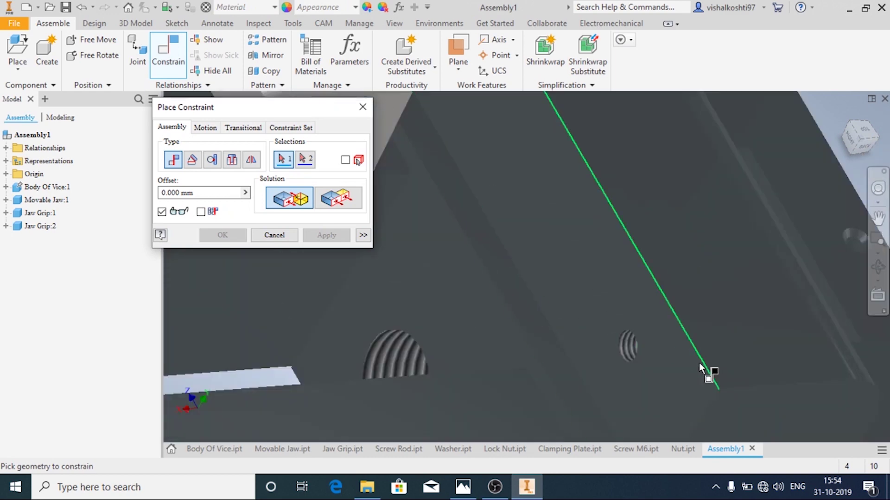
pyautogui.click(630, 349)
pyautogui.scroll(-5, 631, 350)
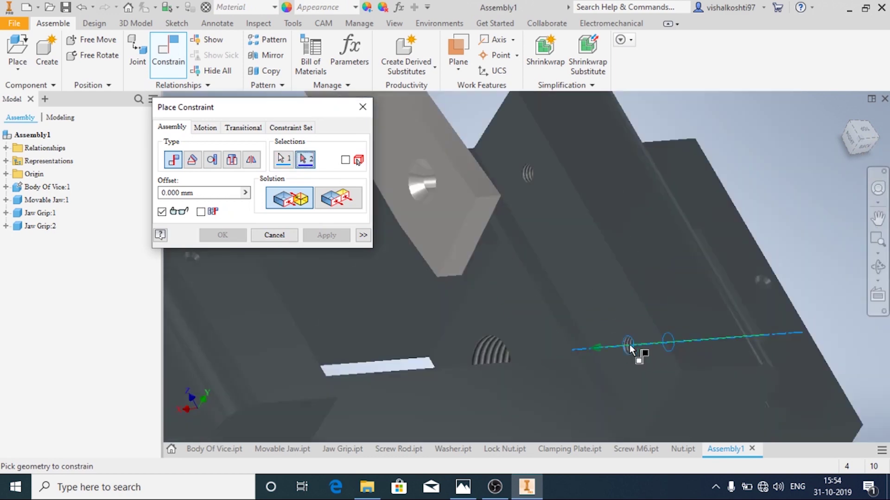
pyautogui.scroll(5, 524, 238)
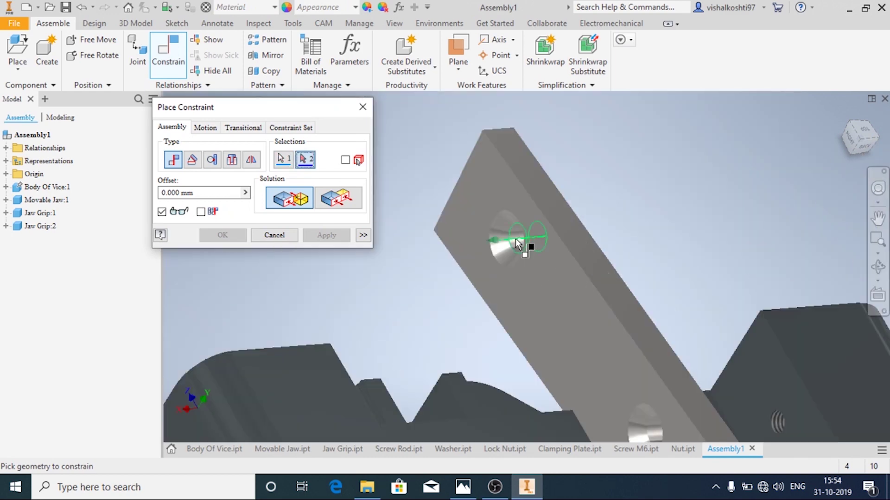
pyautogui.click(518, 243)
pyautogui.scroll(-5, 516, 244)
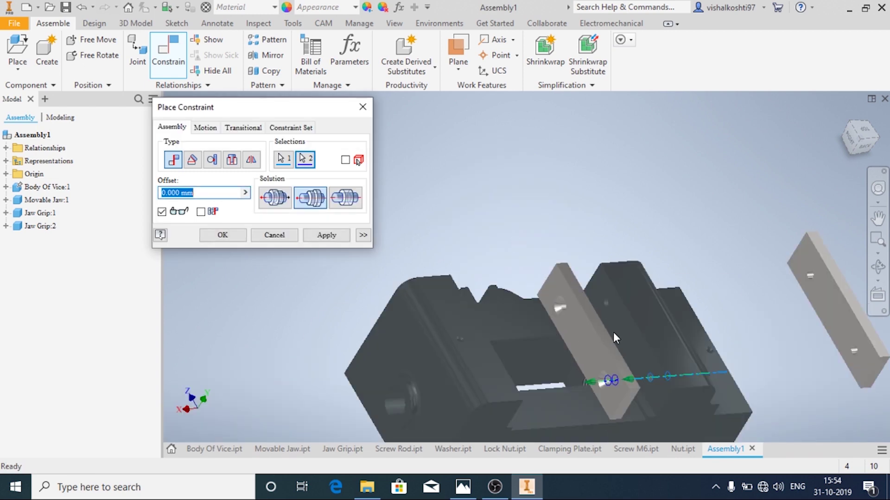
pyautogui.click(328, 234)
# Mate the jaw grip's back face flush against the movable jaw's clamping face with 0 mm offset
pyautogui.keyDown('shift'); pyautogui.moveTo(566, 260); pyautogui.dragTo(604, 335, button='middle'); pyautogui.keyUp('shift')
pyautogui.click(591, 331)
pyautogui.click(628, 328)
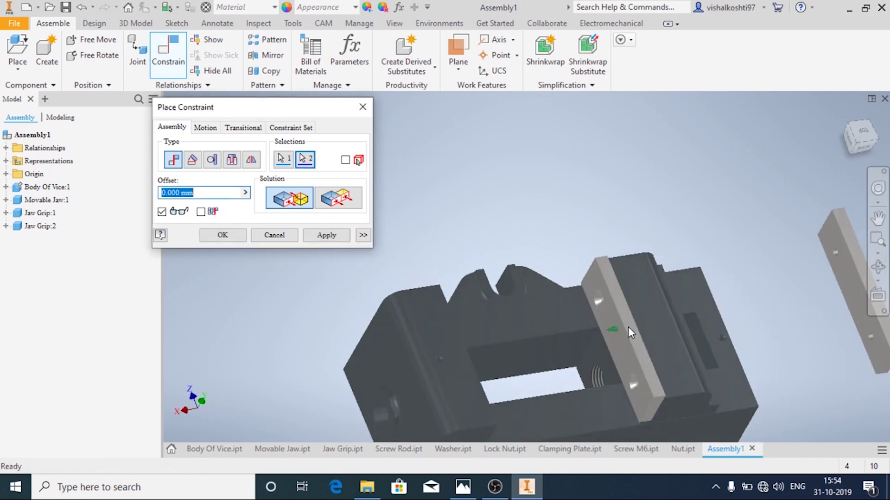
pyautogui.click(334, 230)
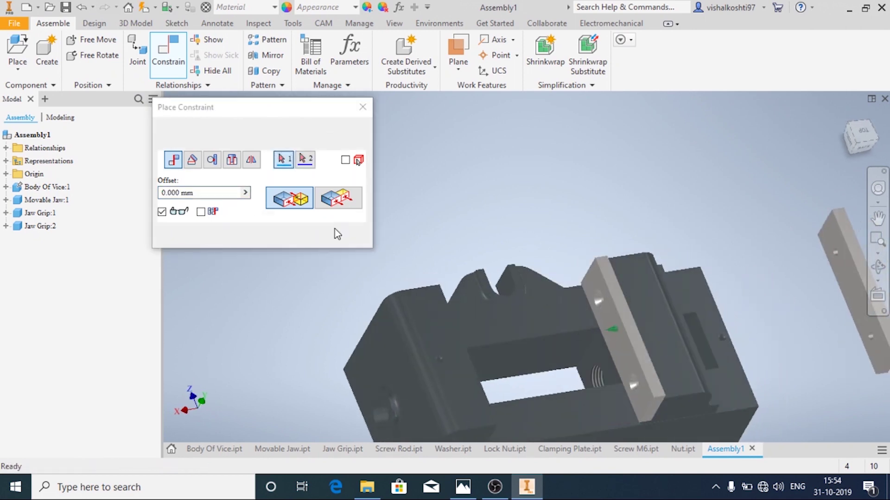
pyautogui.click(363, 107)
# Mate the axis of one threaded hole in the body's fixed jaw with a countersunk hole in the remaining jaw grip
pyautogui.keyDown('shift'); pyautogui.moveTo(516, 242); pyautogui.dragTo(521, 336, button='middle'); pyautogui.keyUp('shift')
pyautogui.click(168, 50)
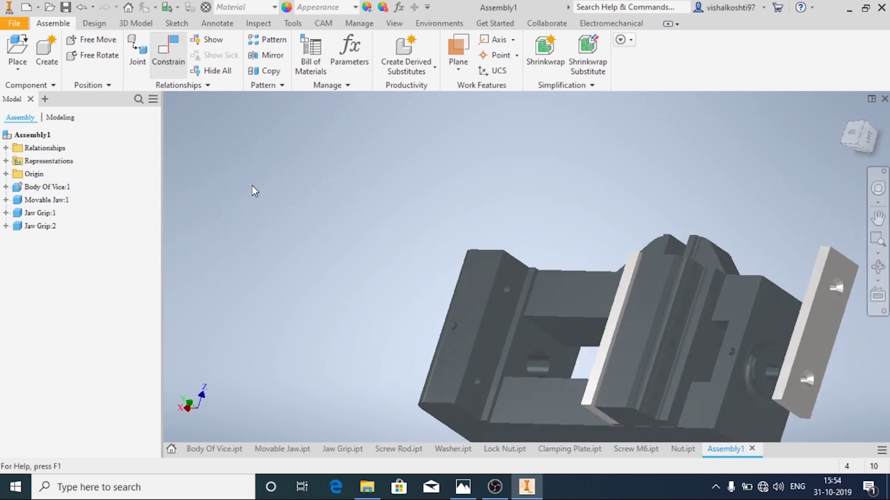
pyautogui.scroll(5, 515, 294)
pyautogui.click(508, 306)
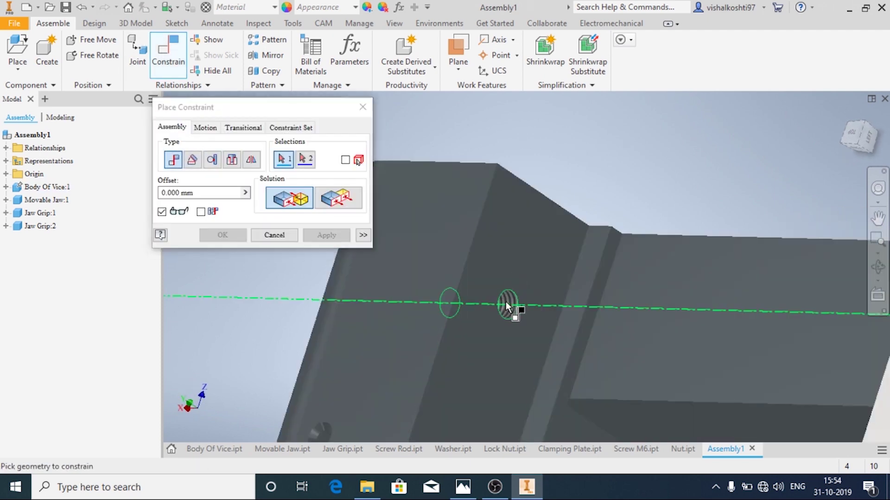
pyautogui.scroll(-5, 463, 294)
pyautogui.scroll(5, 713, 301)
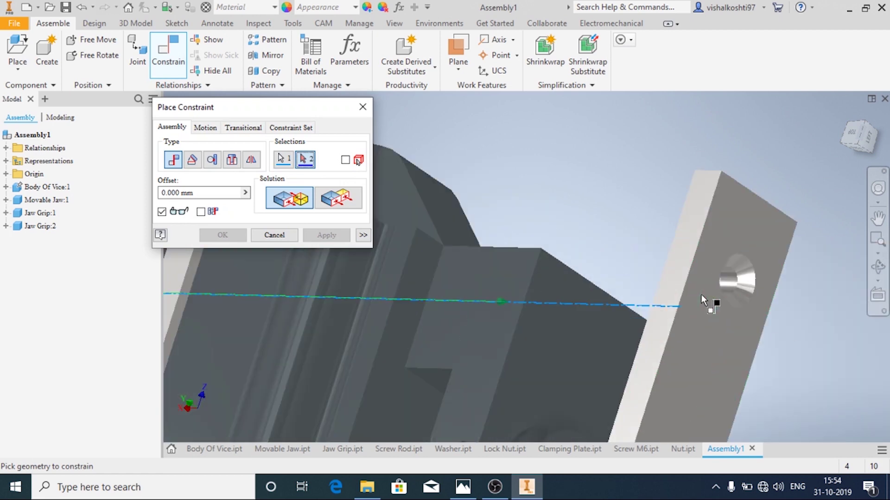
pyautogui.click(737, 283)
pyautogui.scroll(-5, 689, 257)
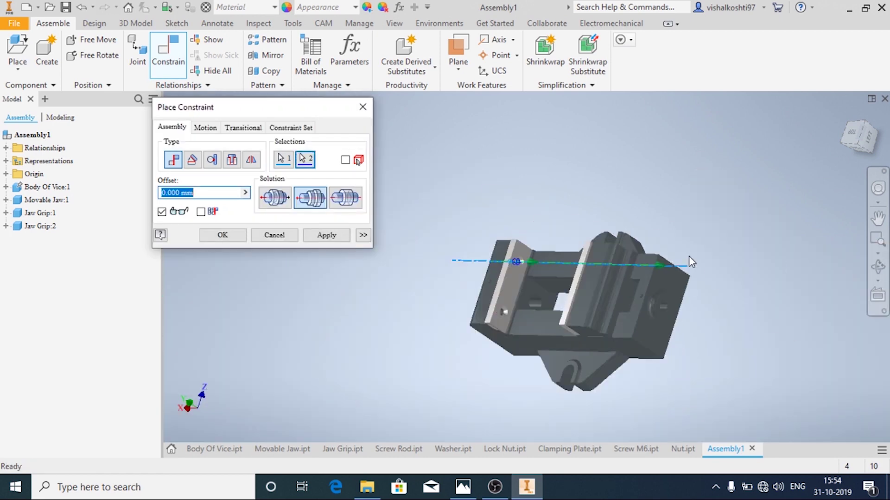
pyautogui.click(325, 236)
pyautogui.scroll(5, 436, 297)
pyautogui.press('Escape')
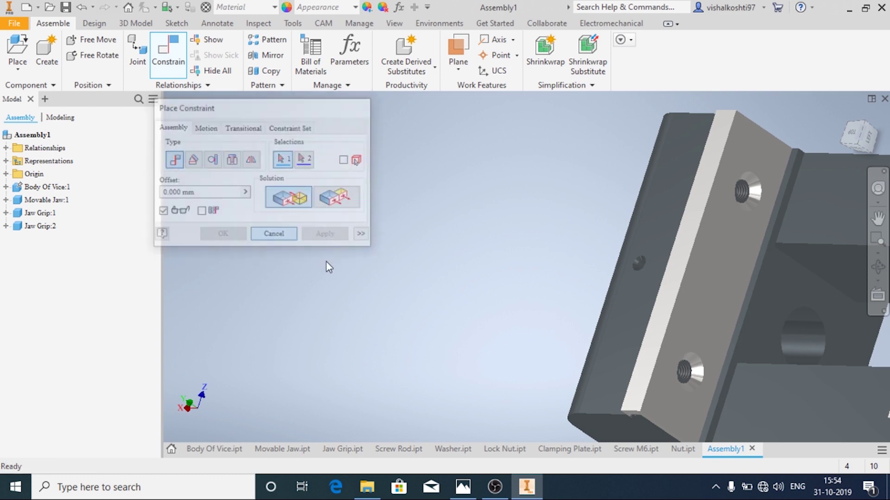
# Pull the jaw grip off the fixed jaw and mate its second countersunk hole with the fixed jaw's other threaded hole
pyautogui.moveTo(721, 343); pyautogui.dragTo(781, 334)
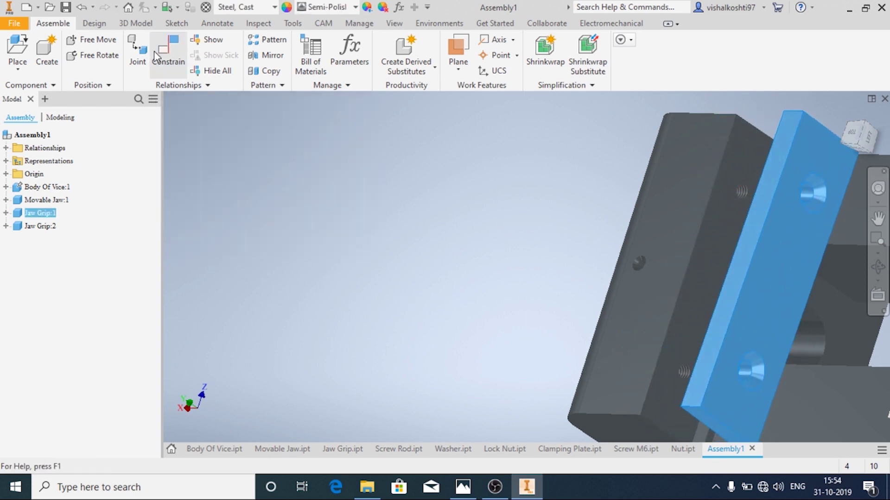
pyautogui.click(168, 50)
pyautogui.scroll(-3, 680, 371)
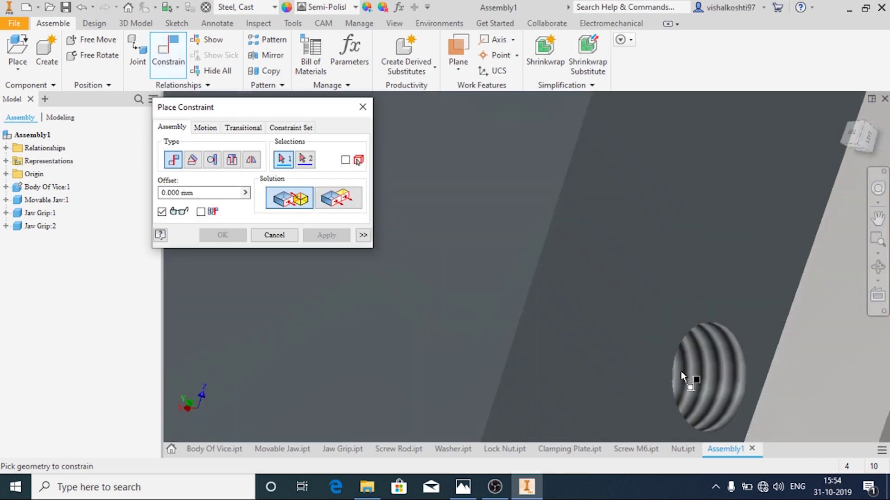
pyautogui.click(681, 372)
pyautogui.scroll(2, 688, 368)
pyautogui.click(779, 367)
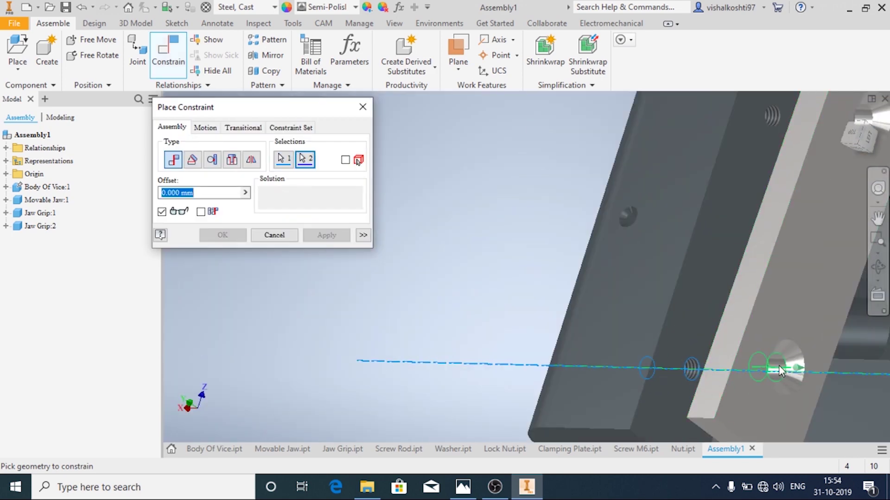
pyautogui.click(326, 235)
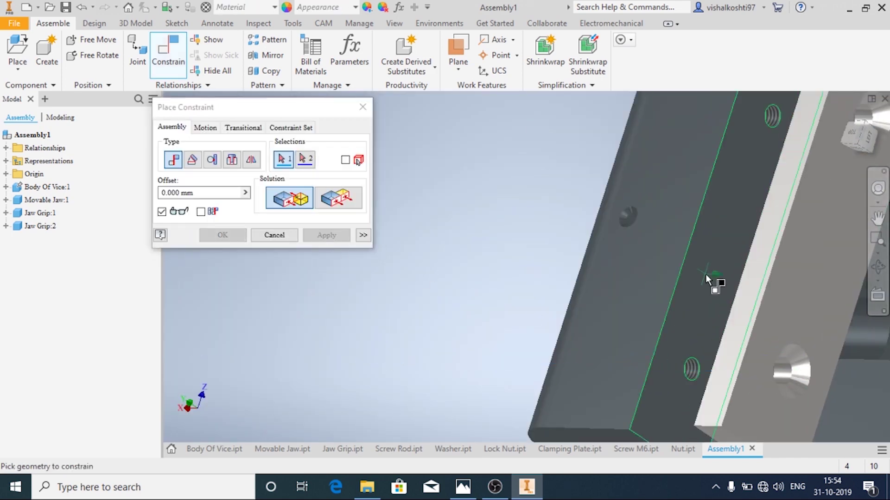
# Mate the fixed jaw's clamping face with the back face of its jaw grip at 0 mm offset
pyautogui.click(667, 280)
pyautogui.keyDown('shift'); pyautogui.moveTo(668, 279); pyautogui.dragTo(697, 273, button='middle'); pyautogui.keyUp('shift')
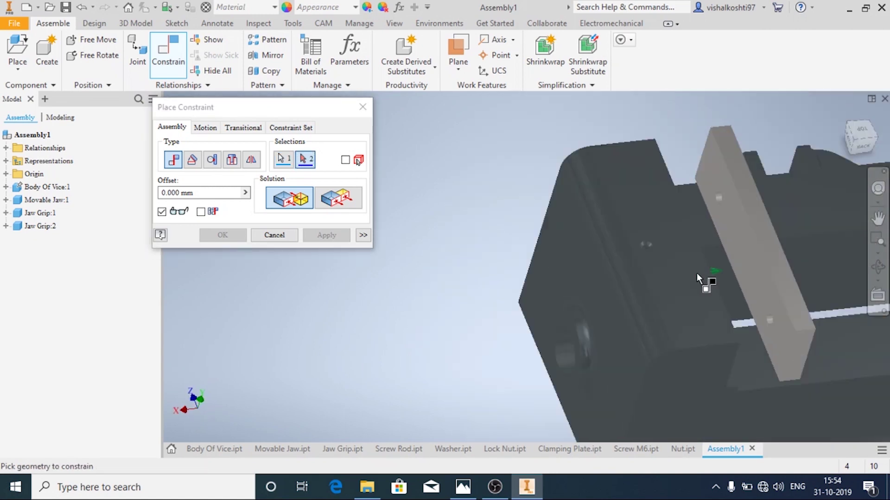
pyautogui.click(741, 241)
pyautogui.click(327, 234)
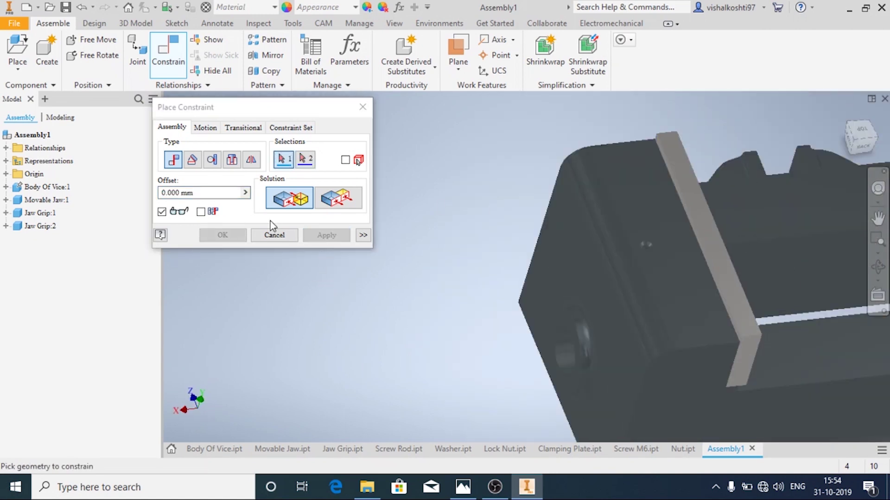
pyautogui.click(274, 235)
pyautogui.scroll(-3, 306, 254)
pyautogui.keyDown('shift'); pyautogui.moveTo(362, 267); pyautogui.dragTo(287, 281, button='middle'); pyautogui.keyUp('shift')
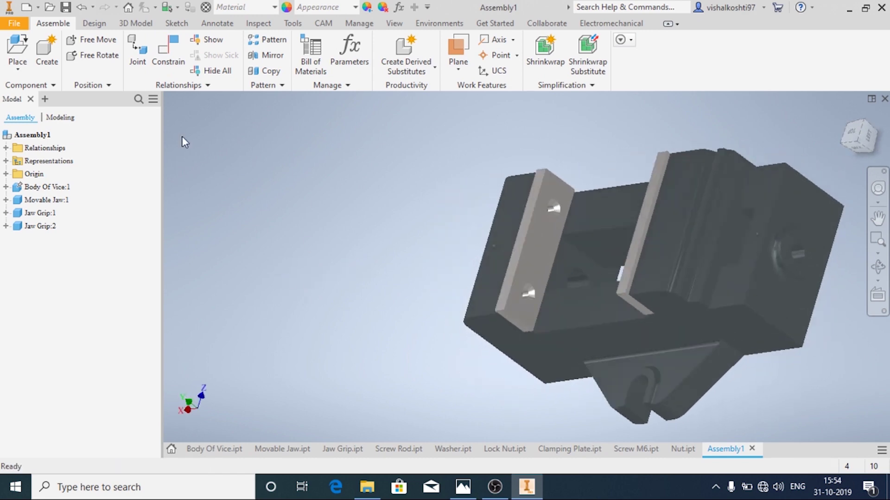
# Open the Screw Rod part file from the machine vice folder for placement in the assembly
pyautogui.click(20, 68)
pyautogui.click(35, 90)
pyautogui.click(401, 205)
pyautogui.click(410, 219)
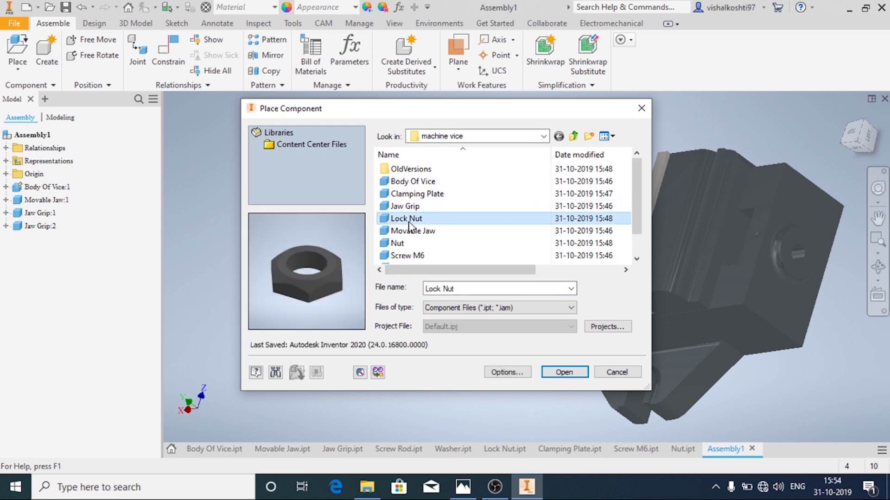
pyautogui.click(418, 243)
pyautogui.click(420, 231)
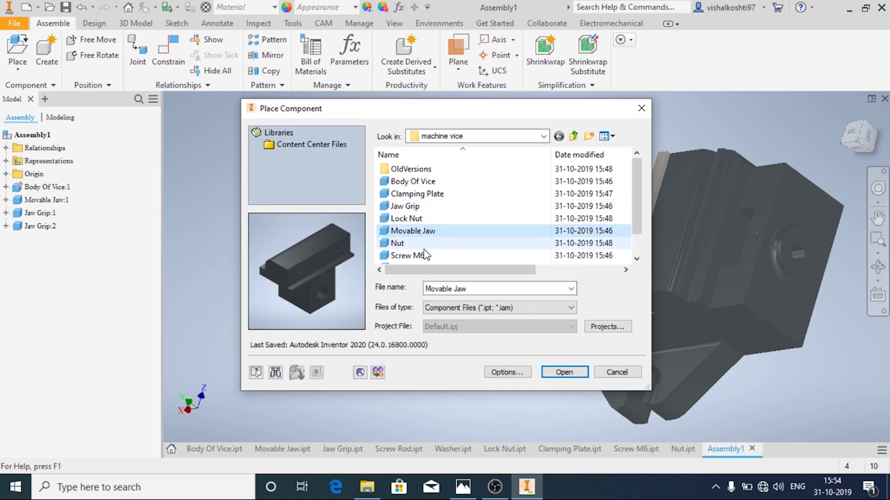
pyautogui.scroll(-1, 417, 227)
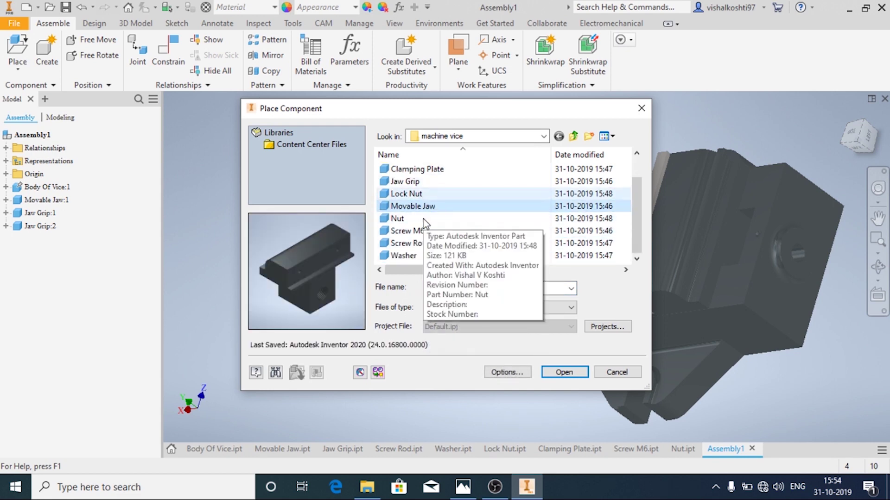
pyautogui.click(419, 245)
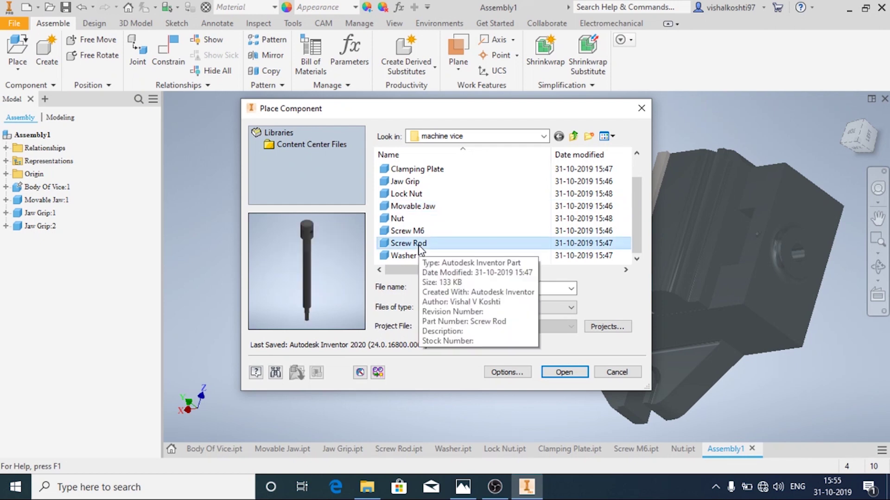
pyautogui.click(564, 372)
# Rotate the screw rod 90° about Z three times and place one instance beside the vice body
pyautogui.rightClick(280, 255)
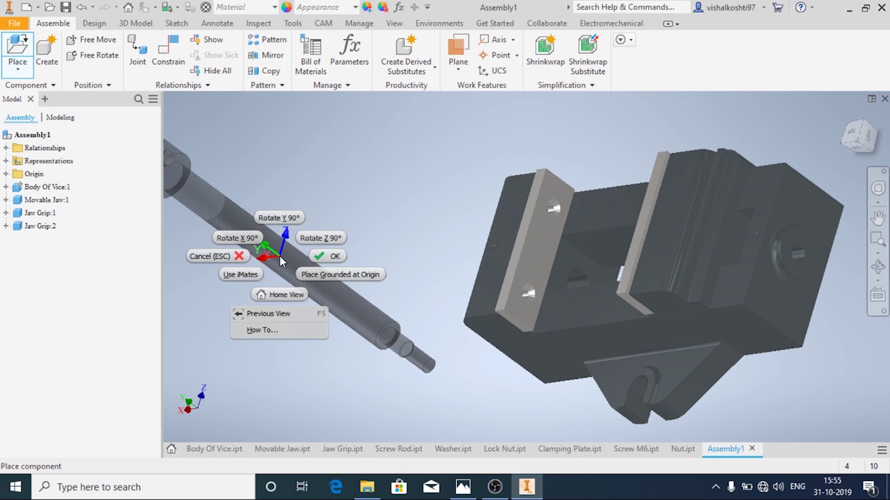
pyautogui.click(320, 238)
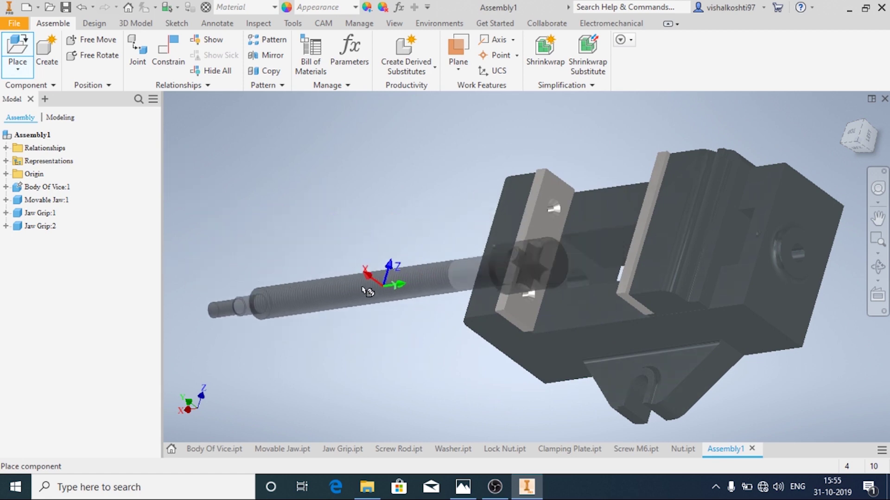
pyautogui.keyDown('shift'); pyautogui.moveTo(391, 274); pyautogui.dragTo(411, 276, button='middle'); pyautogui.keyUp('shift')
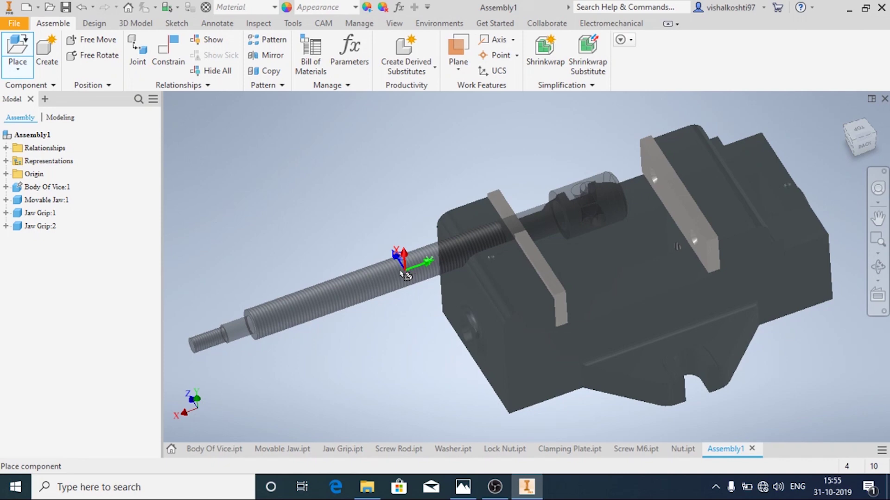
pyautogui.rightClick(319, 224)
pyautogui.click(367, 204)
pyautogui.rightClick(366, 207)
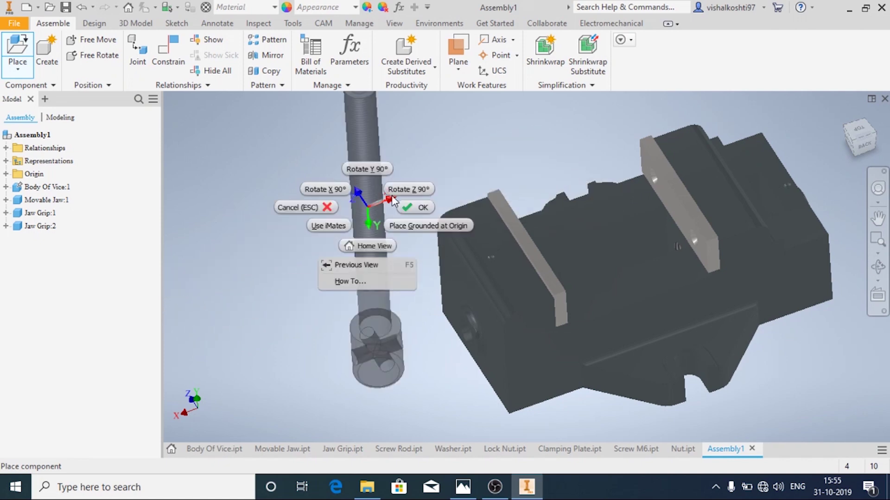
pyautogui.click(394, 194)
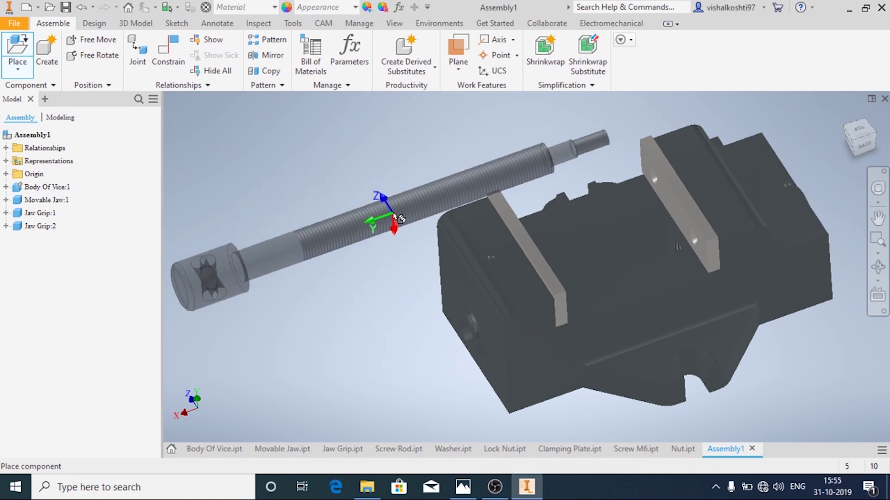
pyautogui.click(394, 217)
pyautogui.press('Escape')
# Mate the screw rod's axis with the axis of the round hole in the body's fixed-jaw end
pyautogui.click(168, 53)
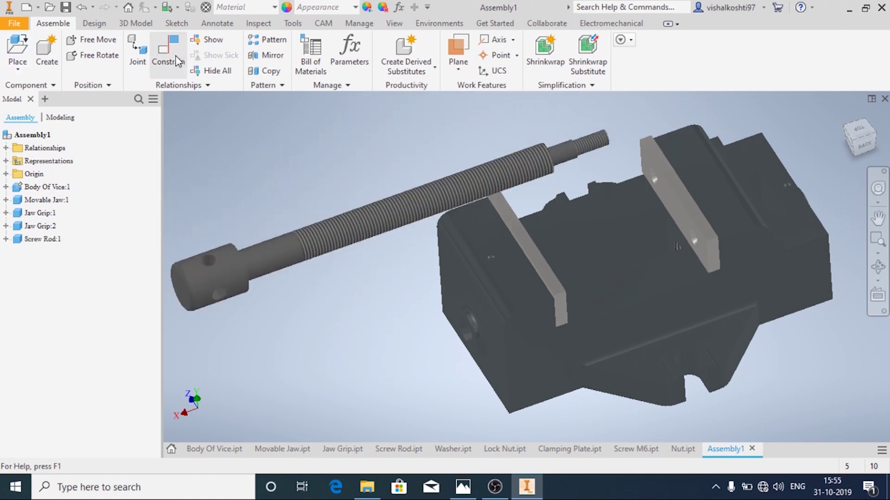
pyautogui.click(216, 281)
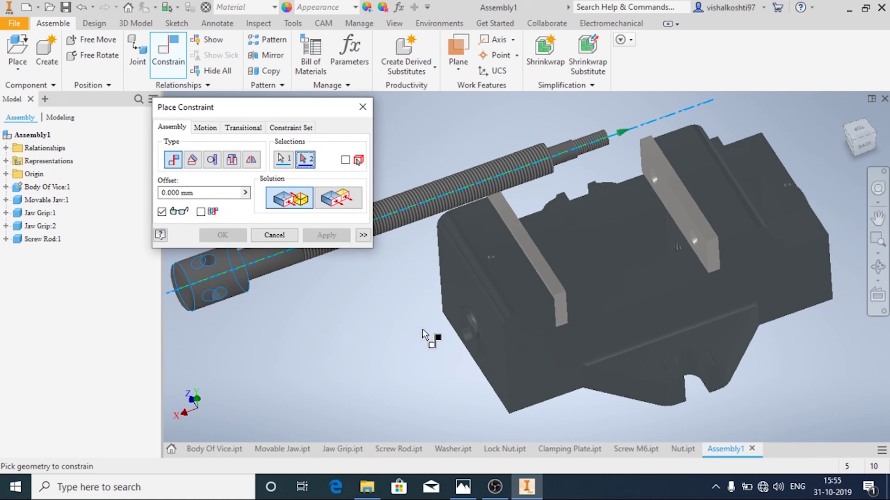
pyautogui.scroll(-5, 463, 328)
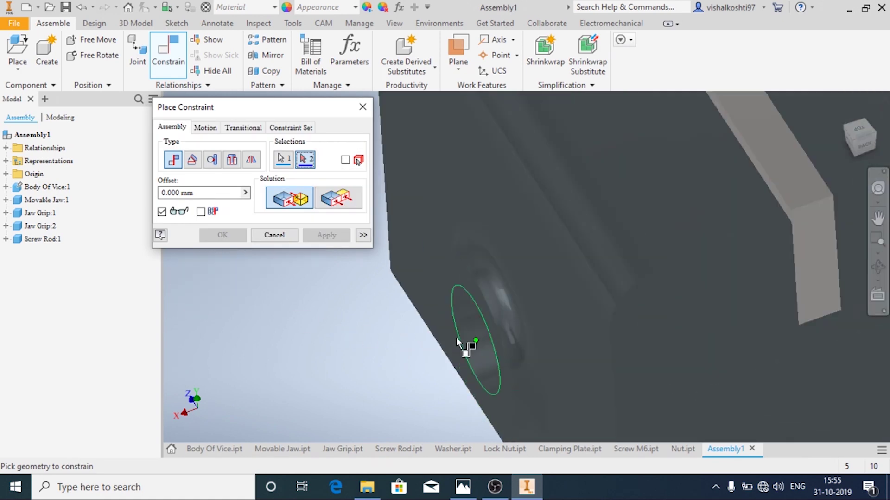
pyautogui.click(482, 325)
pyautogui.scroll(4, 480, 324)
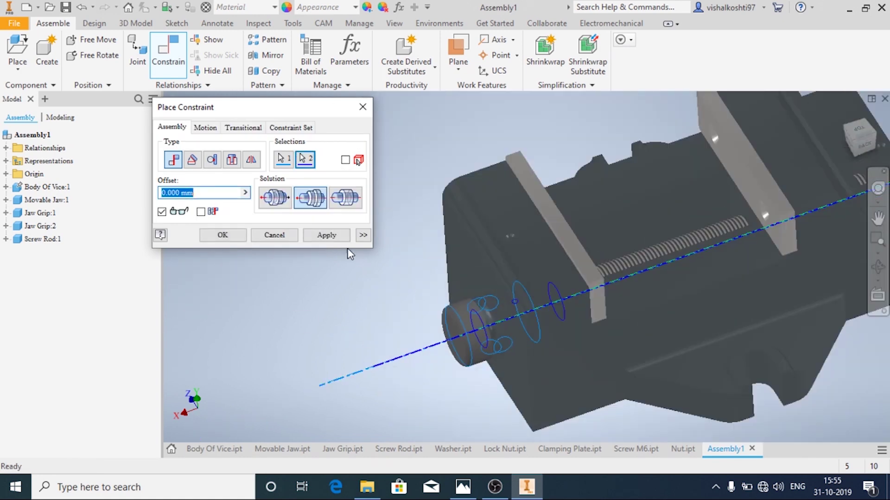
pyautogui.click(327, 235)
pyautogui.click(274, 235)
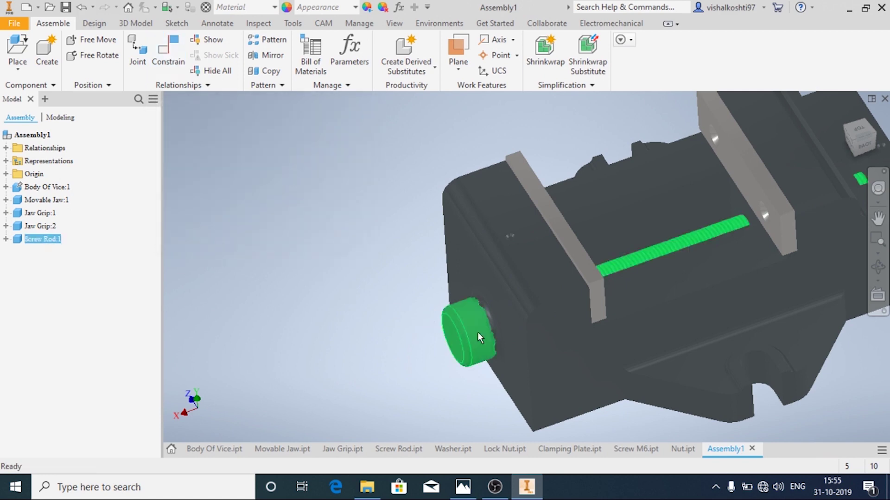
# Slide the screw rod partly out of the fixed-jaw end and move the movable jaw slightly toward the fixed jaw
pyautogui.moveTo(477, 333); pyautogui.dragTo(392, 355)
pyautogui.keyDown('shift'); pyautogui.moveTo(392, 354); pyautogui.dragTo(342, 307, button='middle'); pyautogui.keyUp('shift')
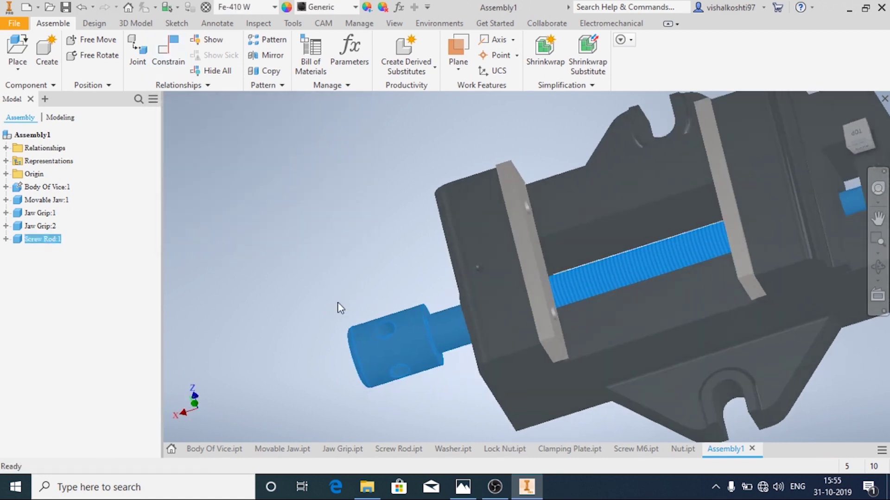
pyautogui.click(420, 392)
pyautogui.keyDown('shift'); pyautogui.moveTo(512, 383); pyautogui.dragTo(619, 271, button='middle'); pyautogui.keyUp('shift')
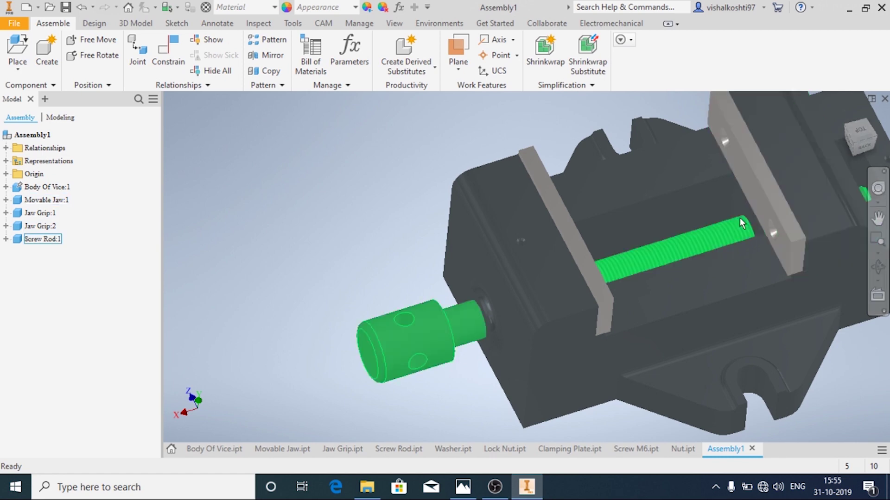
pyautogui.moveTo(798, 190); pyautogui.dragTo(782, 208)
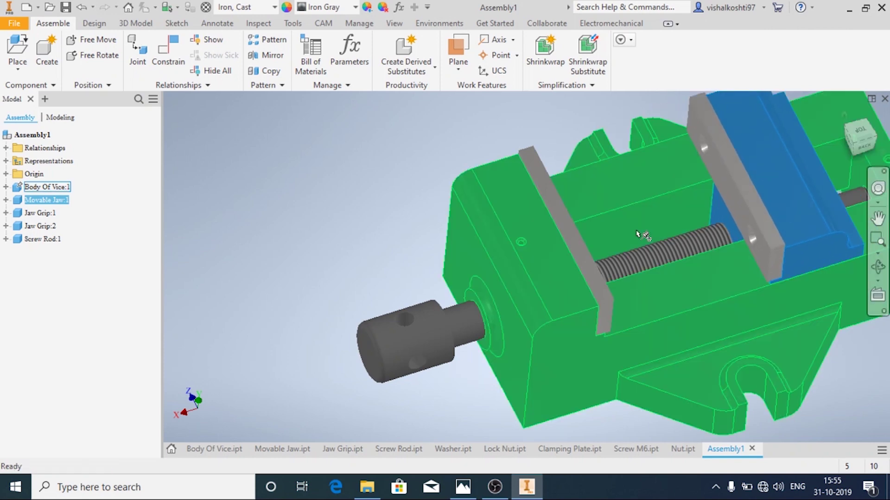
pyautogui.scroll(-5, 673, 218)
pyautogui.scroll(3, 673, 218)
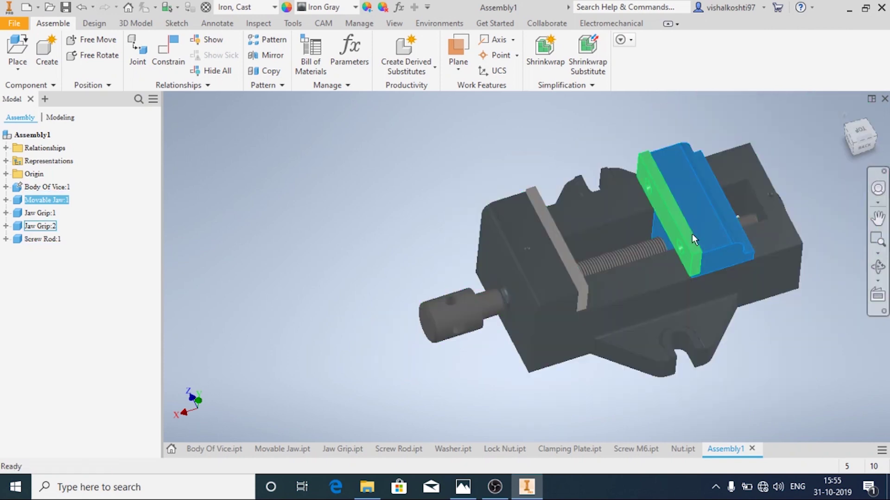
pyautogui.keyDown('shift'); pyautogui.moveTo(804, 214); pyautogui.dragTo(459, 273, button='middle'); pyautogui.keyUp('shift')
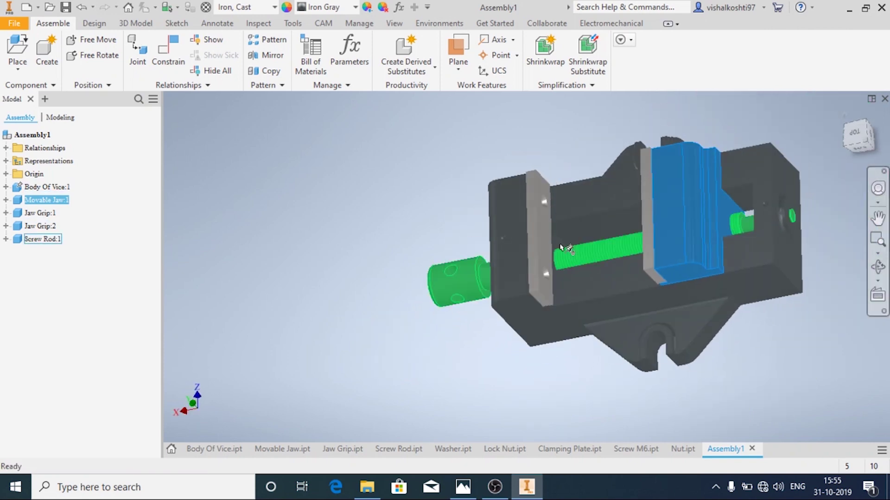
# Turn the screw rod about its axis by its head to test its free movement
pyautogui.moveTo(451, 272); pyautogui.dragTo(460, 240)
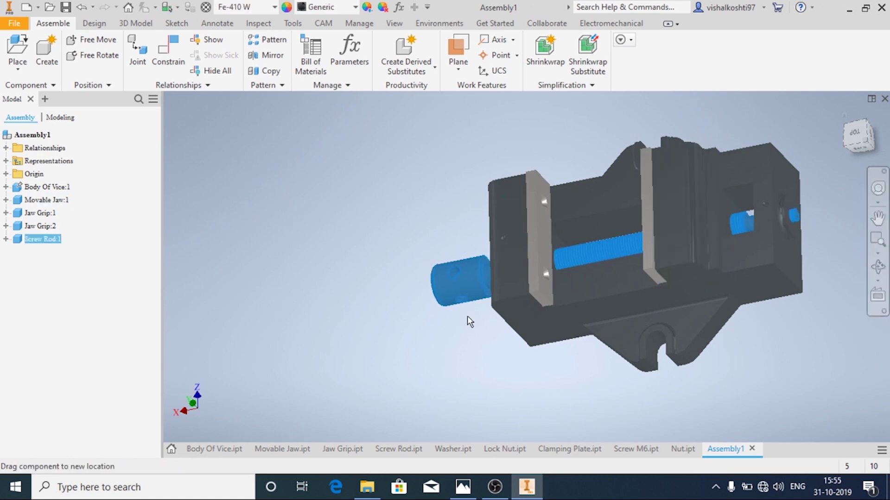
pyautogui.moveTo(469, 284); pyautogui.dragTo(454, 340)
pyautogui.keyDown('shift'); pyautogui.moveTo(455, 340); pyautogui.dragTo(521, 284, button='middle'); pyautogui.keyUp('shift')
pyautogui.scroll(5, 399, 185)
pyautogui.click(400, 187)
pyautogui.keyDown('shift'); pyautogui.moveTo(463, 234); pyautogui.dragTo(450, 304, button='middle'); pyautogui.keyUp('shift')
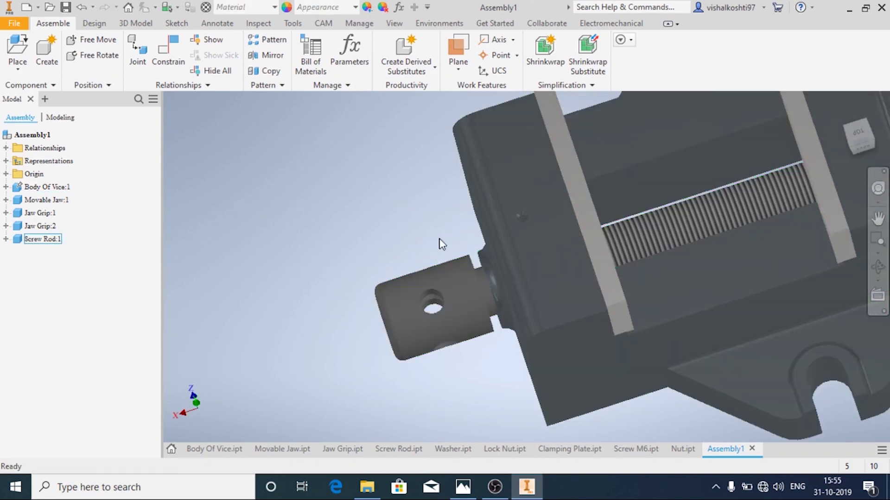
pyautogui.click(162, 61)
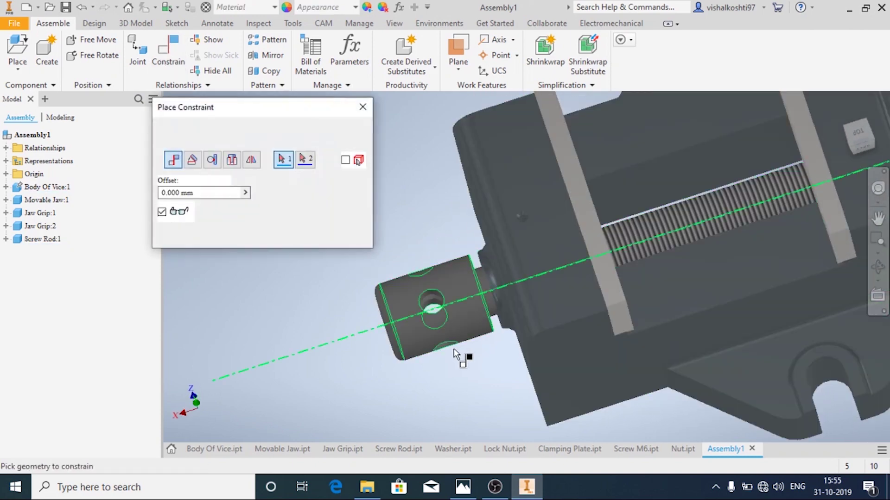
pyautogui.keyDown('shift'); pyautogui.moveTo(465, 366); pyautogui.dragTo(390, 328, button='middle'); pyautogui.keyUp('shift')
pyautogui.click(477, 308)
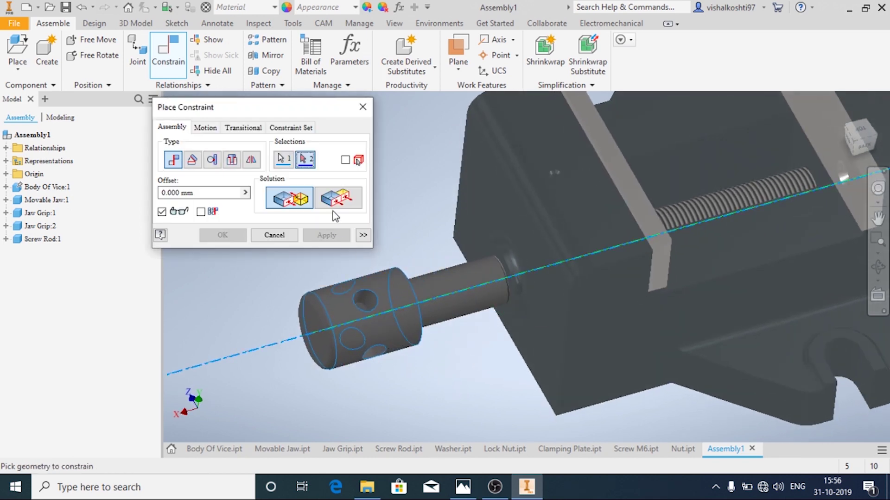
pyautogui.click(295, 235)
# Pull the screw rod further out and mate its head's shoulder with the body face around the hole at 0 mm offset
pyautogui.moveTo(453, 294); pyautogui.dragTo(176, 61)
pyautogui.click(177, 60)
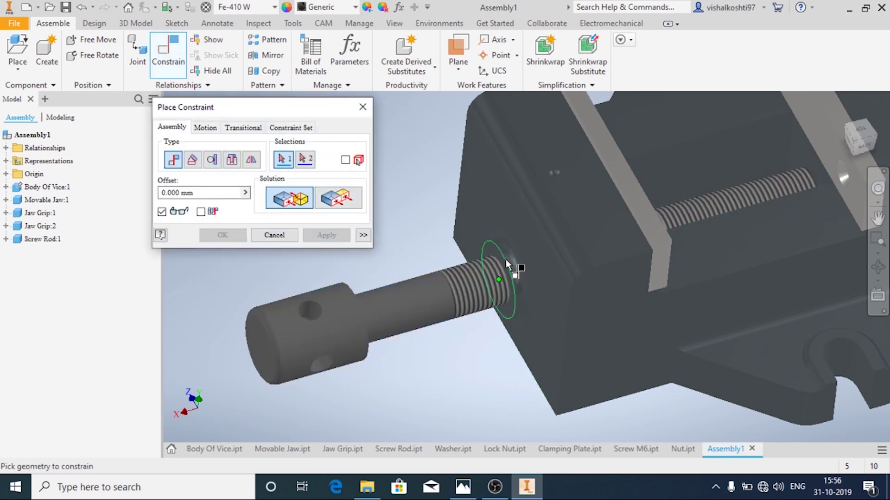
pyautogui.scroll(-3, 505, 259)
pyautogui.click(488, 248)
pyautogui.scroll(5, 487, 246)
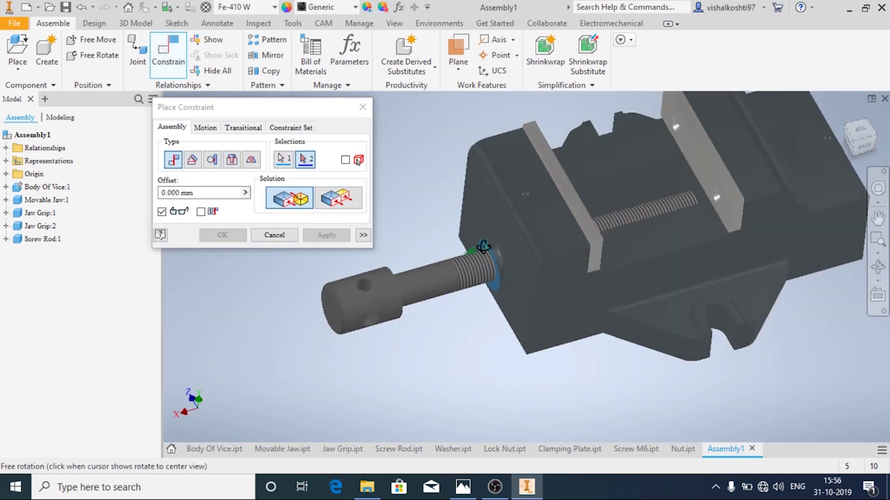
pyautogui.keyDown('shift'); pyautogui.moveTo(488, 247); pyautogui.dragTo(433, 268, button='middle'); pyautogui.keyUp('shift')
pyautogui.scroll(-5, 380, 296)
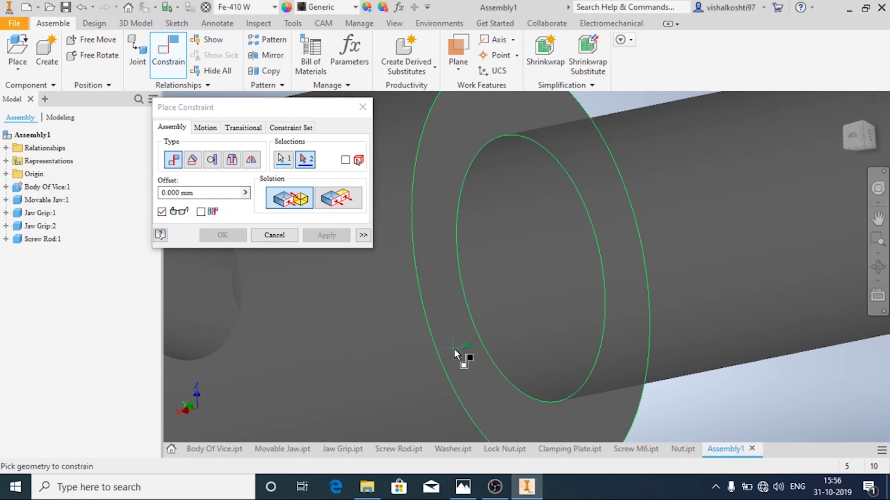
pyautogui.click(457, 352)
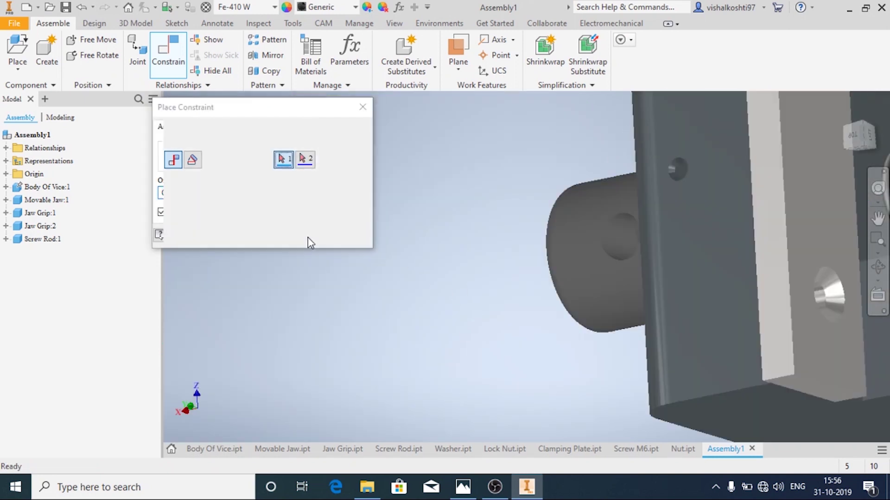
pyautogui.click(274, 235)
# Place one Lock Nut, one Nut and one Washer together beside the threaded end of the screw rod
pyautogui.keyDown('shift'); pyautogui.moveTo(376, 300); pyautogui.dragTo(425, 255, button='middle'); pyautogui.keyUp('shift')
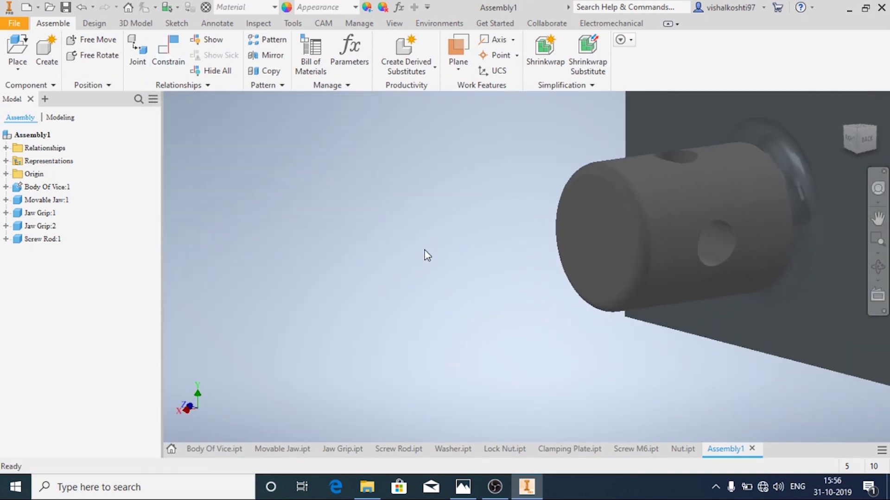
pyautogui.scroll(5, 436, 268)
pyautogui.keyDown('shift'); pyautogui.moveTo(618, 168); pyautogui.dragTo(587, 221, button='middle'); pyautogui.keyUp('shift')
pyautogui.scroll(-4, 593, 229)
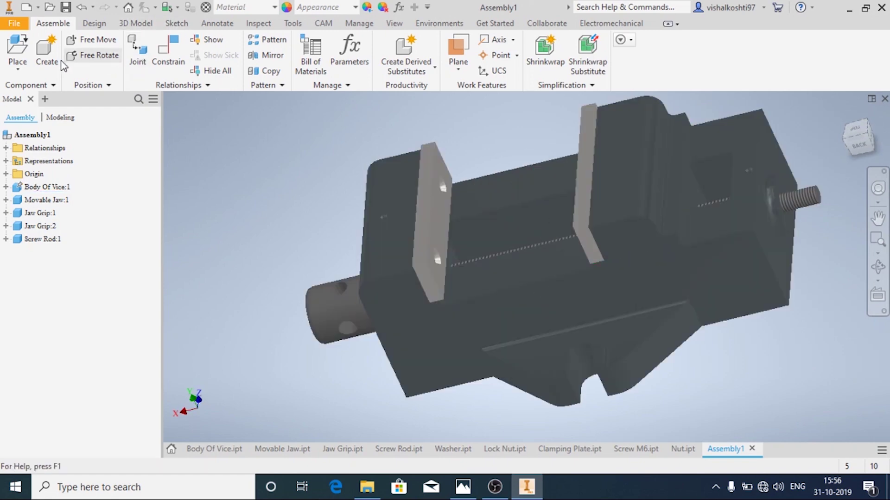
pyautogui.click(18, 69)
pyautogui.click(33, 90)
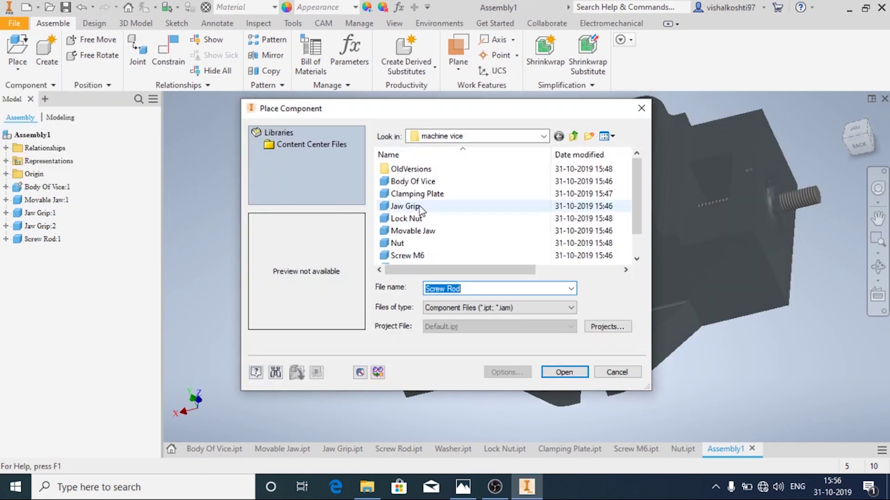
pyautogui.moveTo(434, 214)
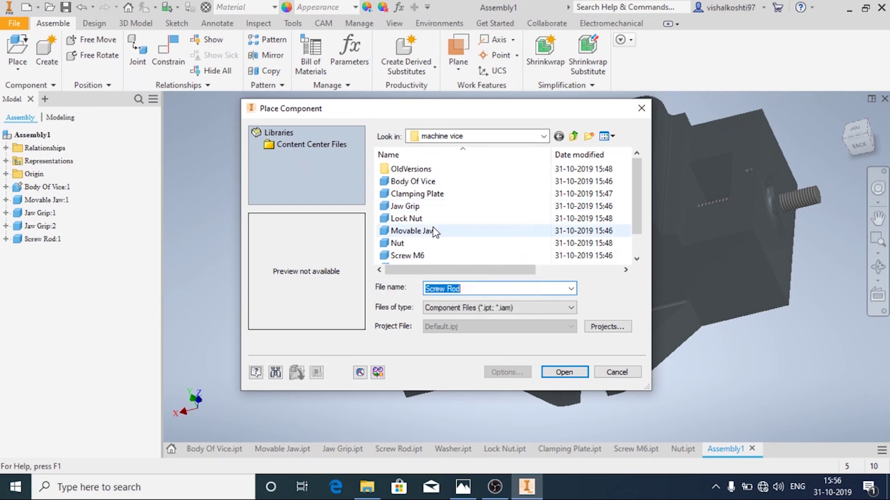
pyautogui.moveTo(434, 232)
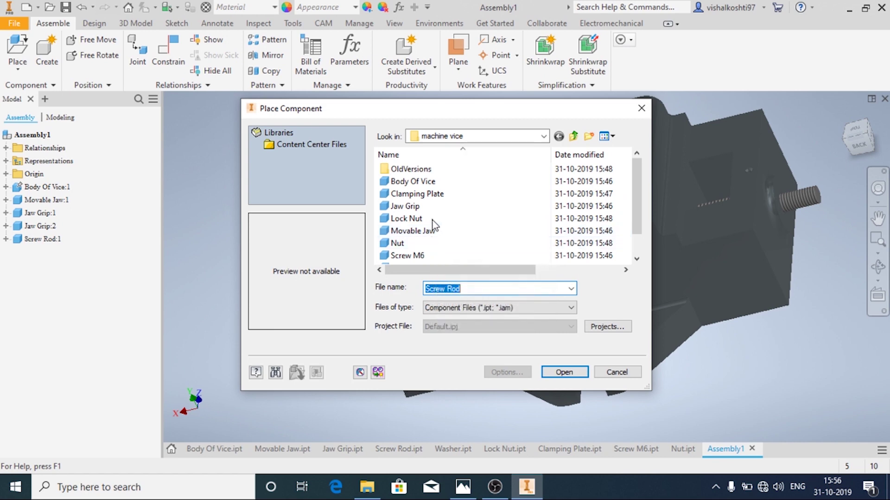
pyautogui.click(434, 219)
pyautogui.keyDown('shift'); pyautogui.click(436, 243); pyautogui.keyUp('shift')
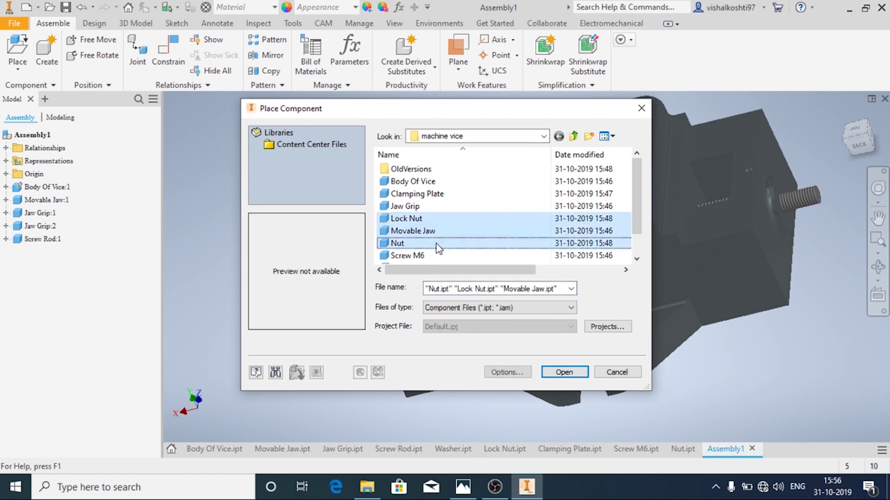
pyautogui.click(520, 243)
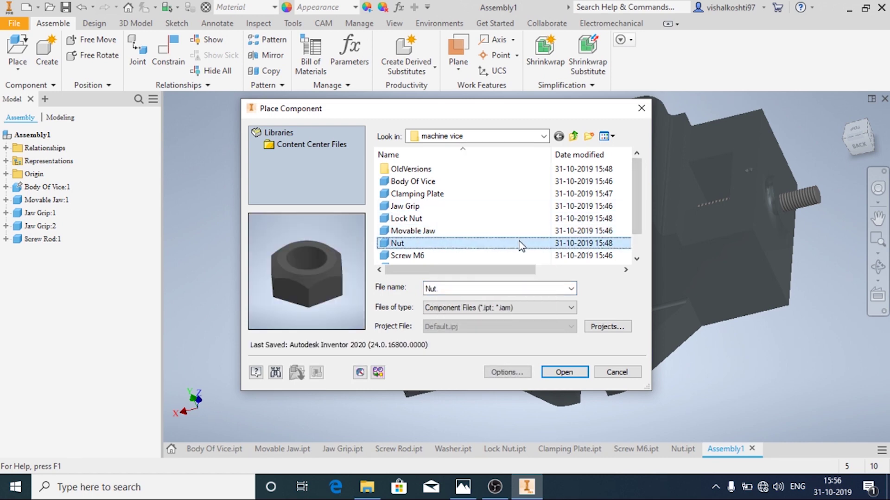
pyautogui.keyDown('ctrl'); pyautogui.click(502, 219); pyautogui.keyUp('ctrl')
pyautogui.moveTo(633, 207); pyautogui.dragTo(634, 227)
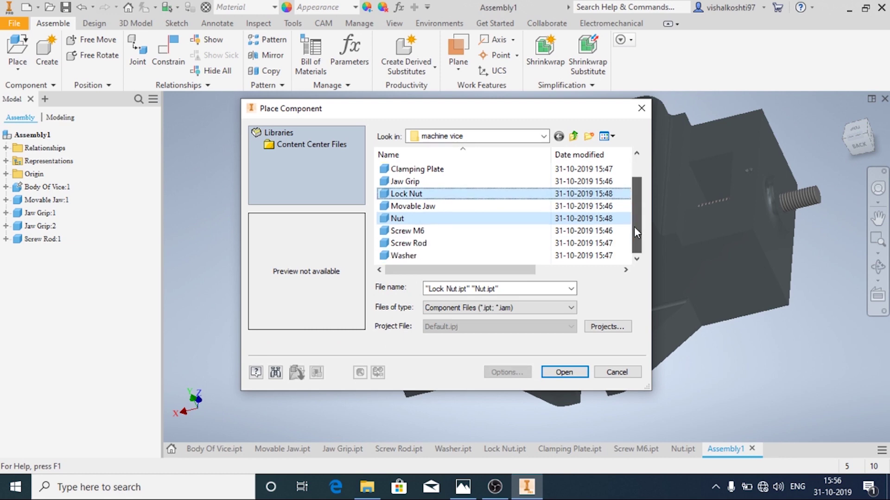
pyautogui.keyDown('ctrl'); pyautogui.click(528, 256); pyautogui.keyUp('ctrl')
pyautogui.click(567, 372)
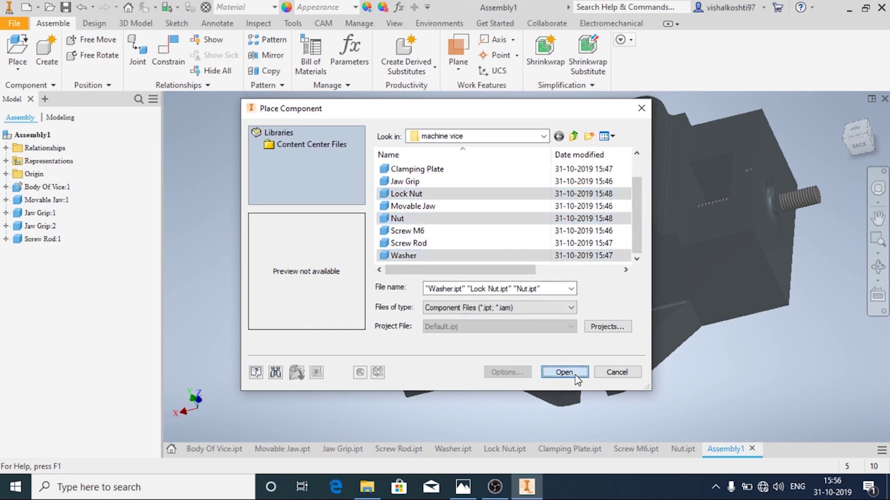
pyautogui.click(546, 259)
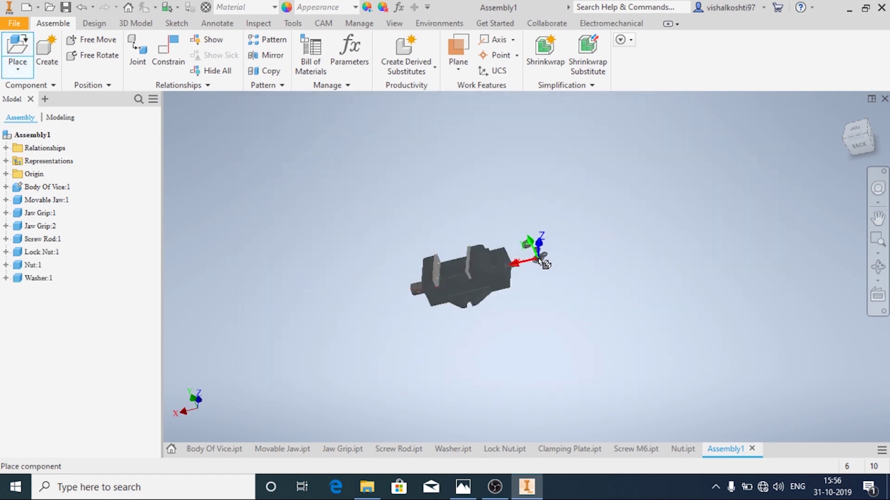
pyautogui.press('Escape')
pyautogui.scroll(3, 522, 257)
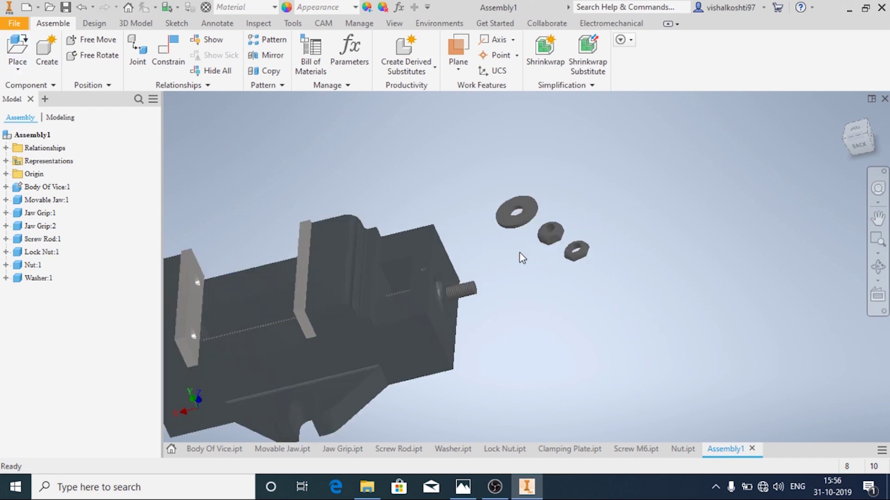
# Mate the axis of the washer's hole with the screw rod's axis at 0 mm offset
pyautogui.click(167, 51)
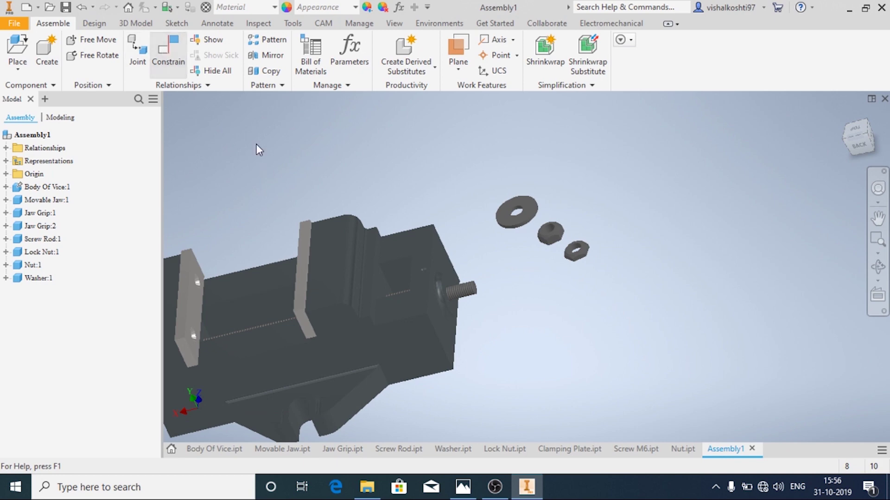
pyautogui.click(459, 292)
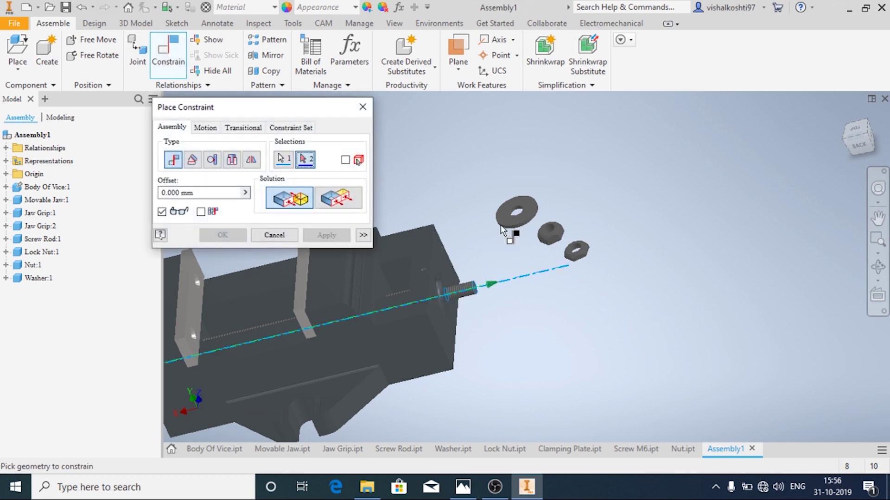
pyautogui.scroll(5, 517, 216)
pyautogui.click(508, 191)
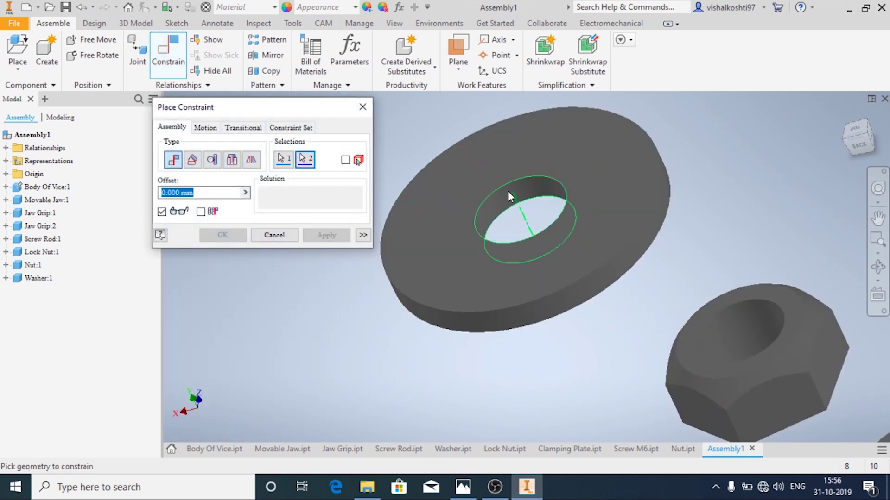
pyautogui.scroll(-5, 510, 197)
pyautogui.click(320, 236)
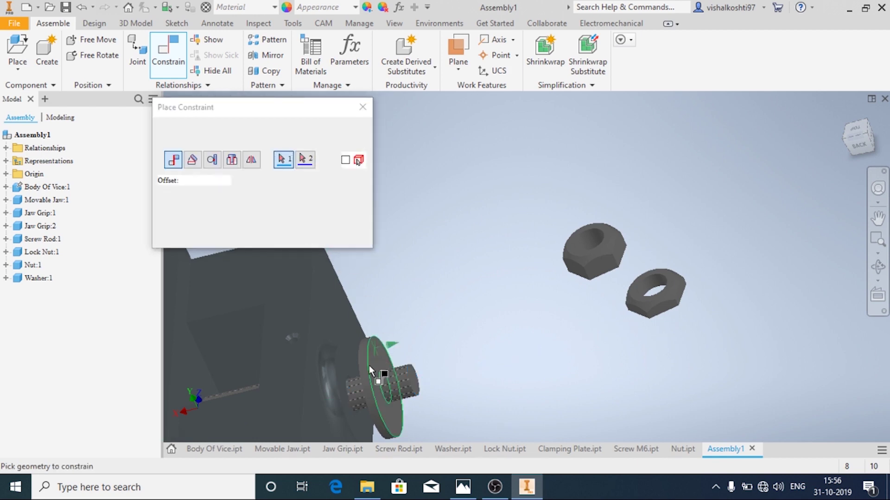
# Mate the washer's inner face with the body's end face around the screw rod at 0 mm offset
pyautogui.click(338, 369)
pyautogui.keyDown('shift'); pyautogui.moveTo(343, 361); pyautogui.dragTo(336, 294, button='middle'); pyautogui.keyUp('shift')
pyautogui.scroll(5, 365, 314)
pyautogui.click(309, 294)
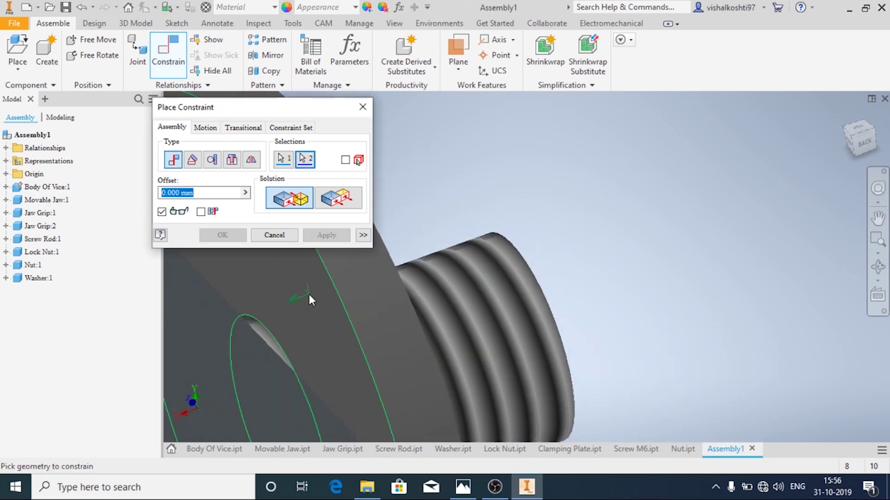
pyautogui.scroll(-3, 357, 288)
pyautogui.scroll(-3, 464, 300)
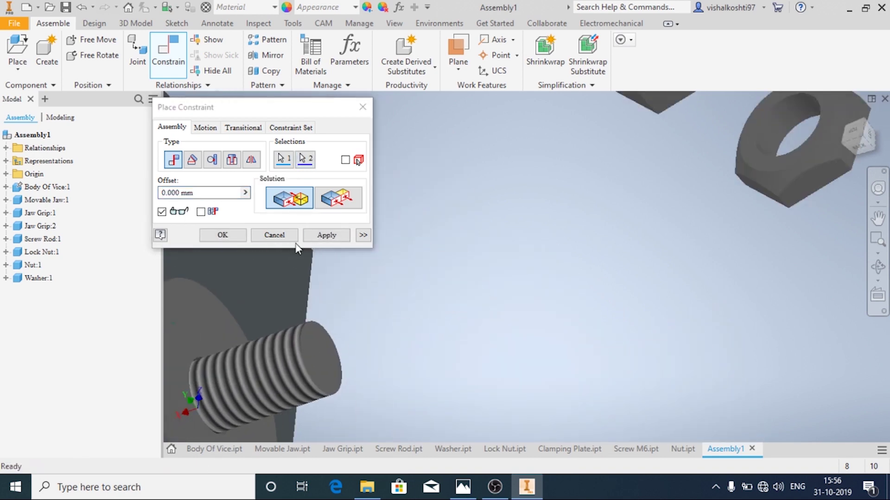
pyautogui.click(327, 235)
pyautogui.keyDown('shift'); pyautogui.moveTo(370, 298); pyautogui.dragTo(378, 293, button='middle'); pyautogui.keyUp('shift')
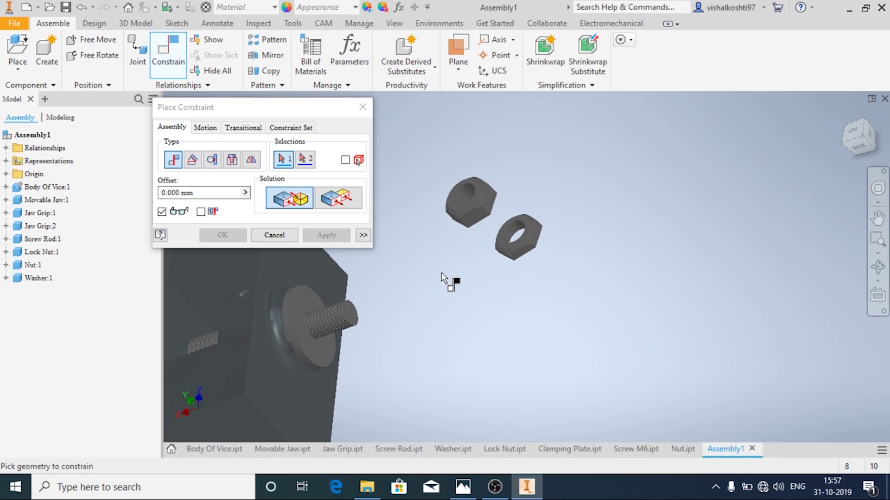
# Mate the nut's axis with the screw rod's axis at 0 mm offset, using the aligned solution
pyautogui.click(460, 196)
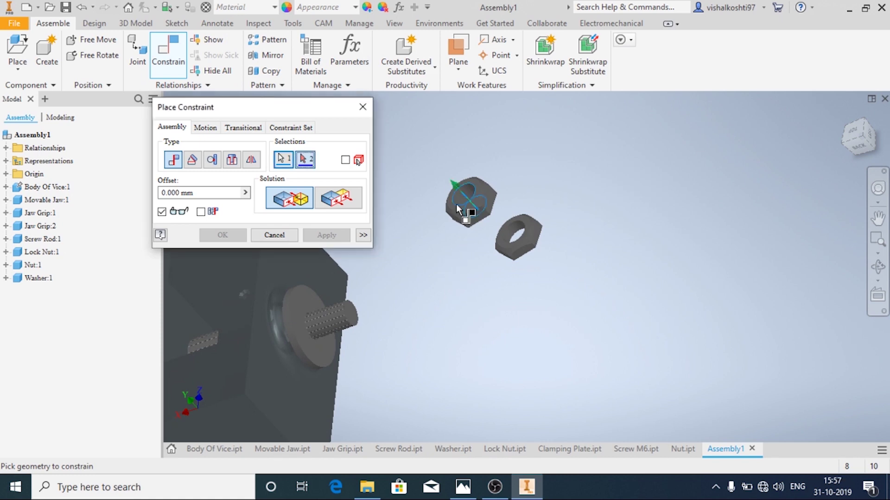
pyautogui.click(333, 326)
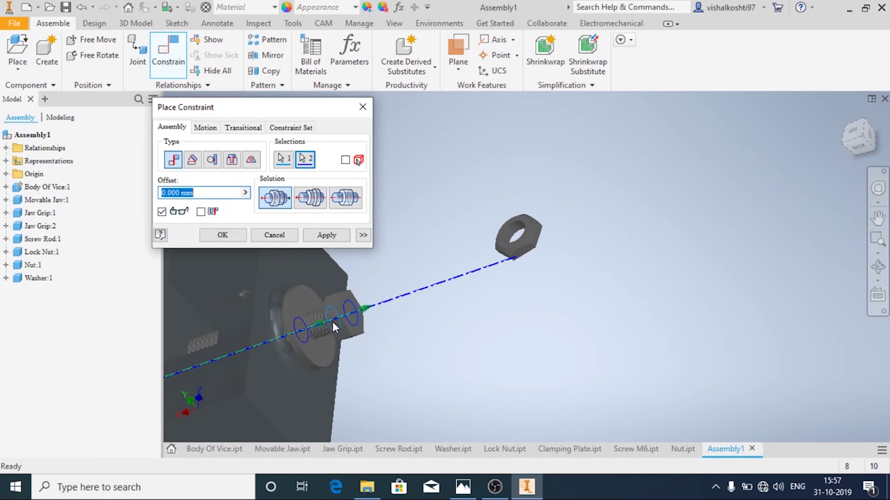
pyautogui.click(341, 204)
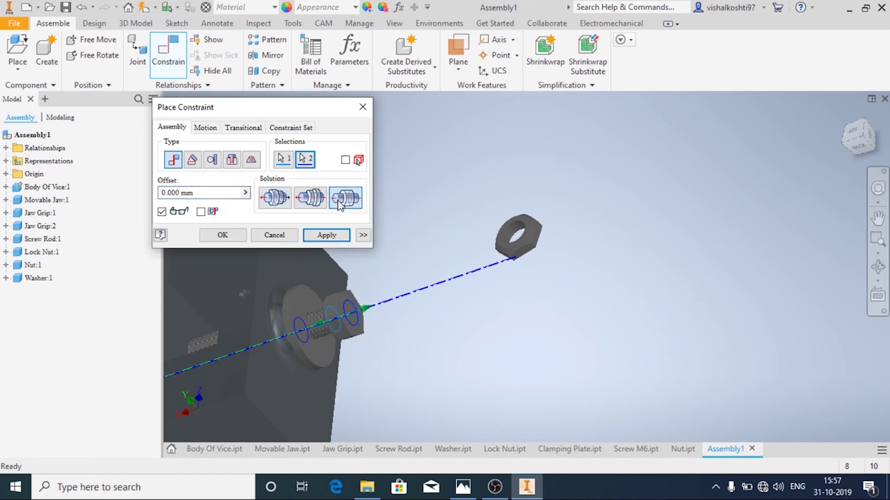
pyautogui.click(311, 202)
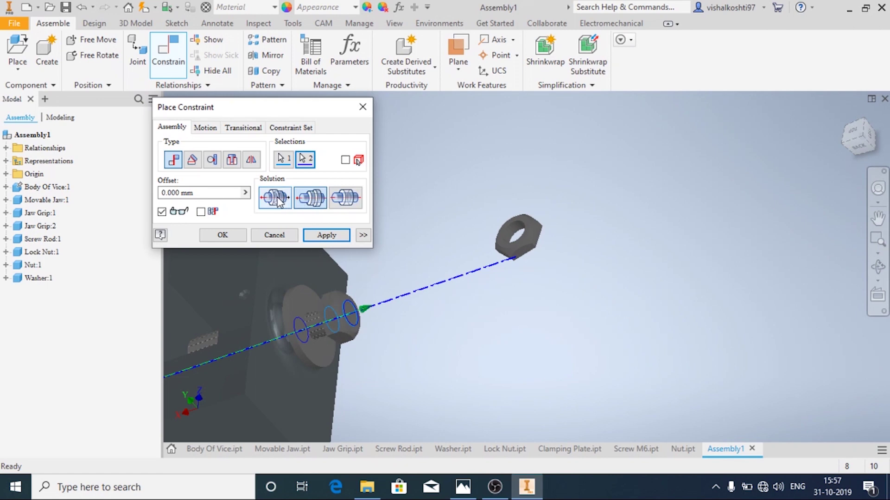
pyautogui.click(327, 236)
# Mate the nut's flat face with the washer's outer face at 0 mm offset
pyautogui.click(301, 329)
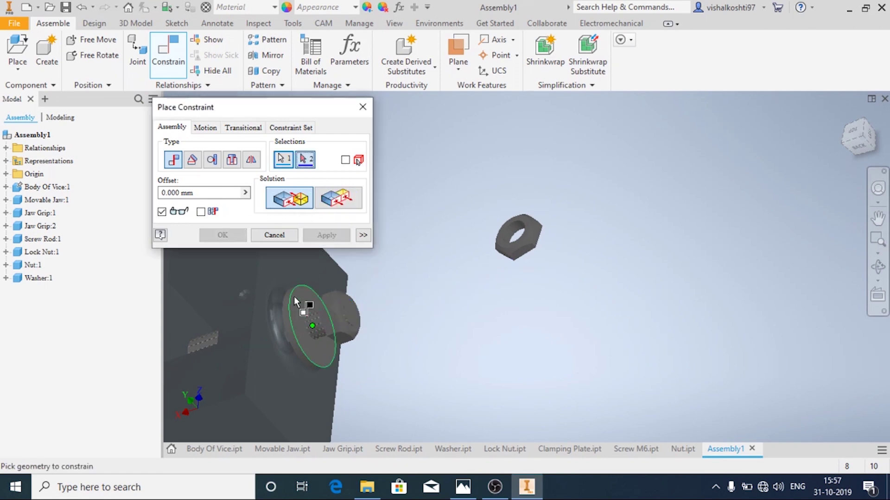
pyautogui.keyDown('shift'); pyautogui.moveTo(310, 311); pyautogui.dragTo(308, 262, button='middle'); pyautogui.keyUp('shift')
pyautogui.click(307, 261)
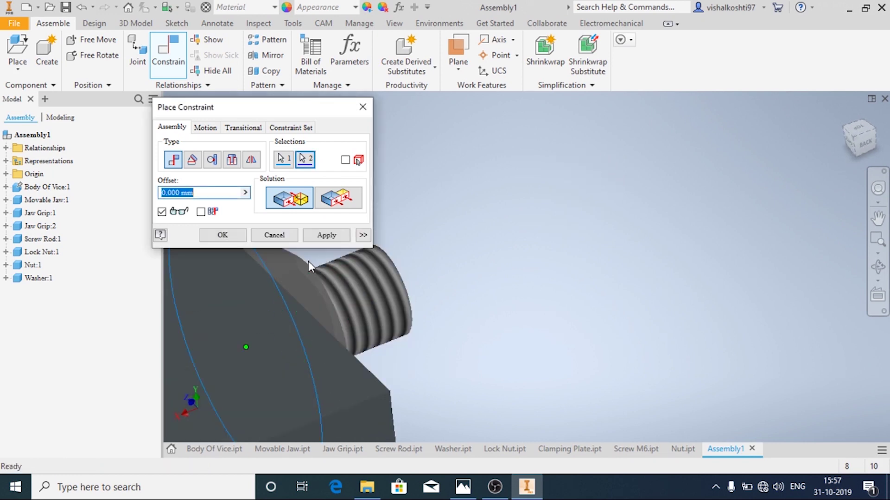
pyautogui.click(327, 236)
pyautogui.keyDown('shift'); pyautogui.moveTo(413, 303); pyautogui.dragTo(391, 324, button='middle'); pyautogui.keyUp('shift')
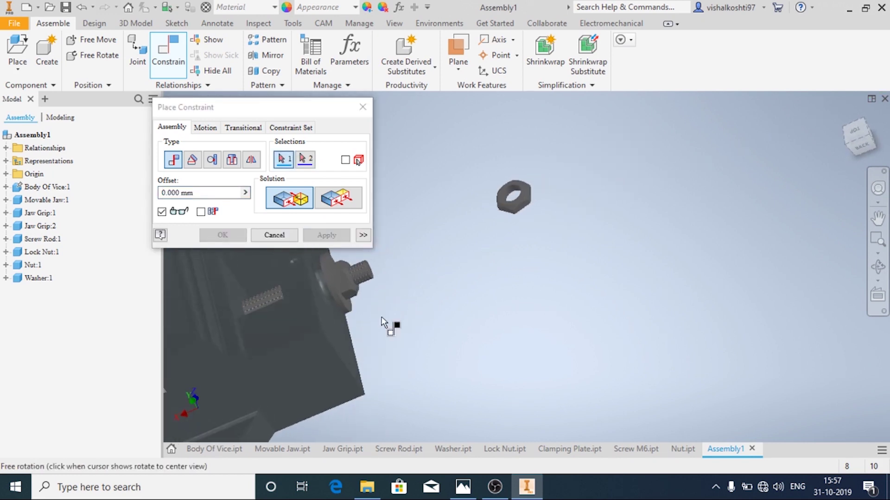
# Mate the lock nut's axis with the screw rod's axis at 0 mm offset, using the aligned solution
pyautogui.click(518, 185)
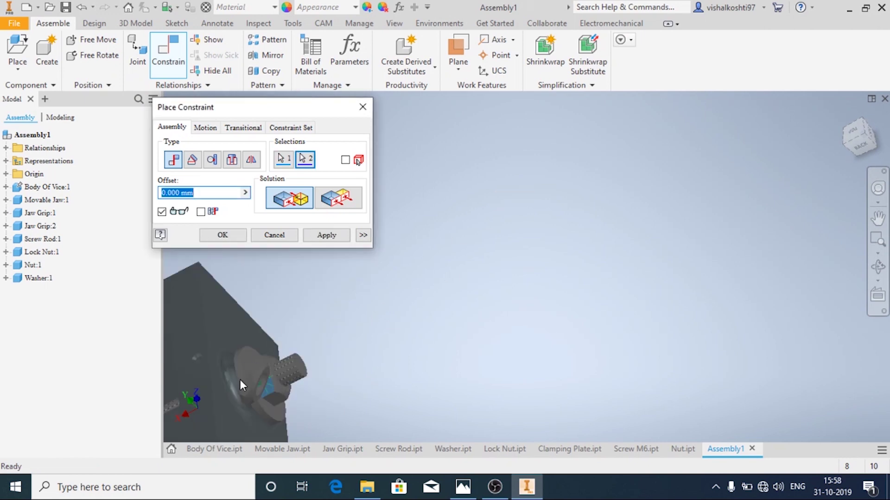
pyautogui.click(274, 235)
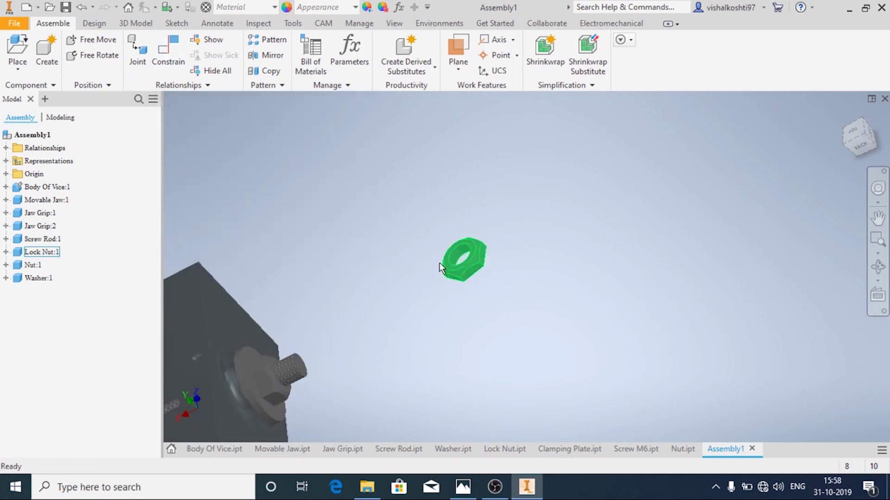
pyautogui.click(169, 52)
pyautogui.click(283, 369)
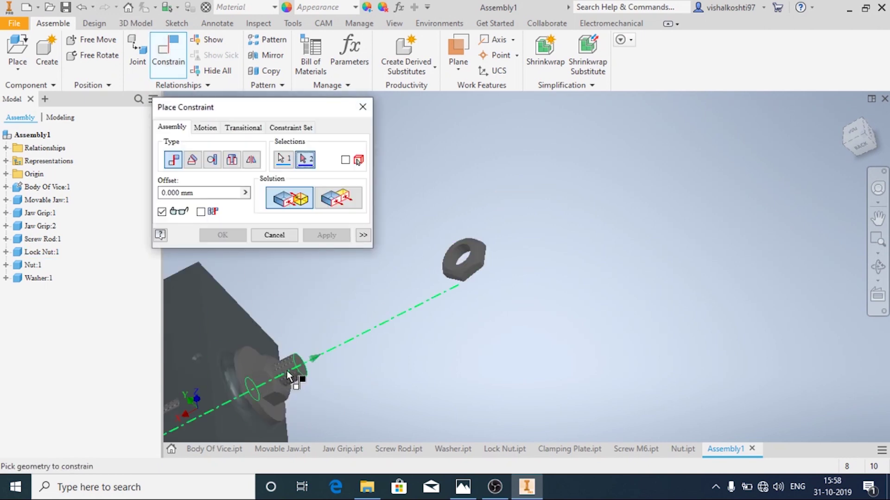
pyautogui.click(462, 255)
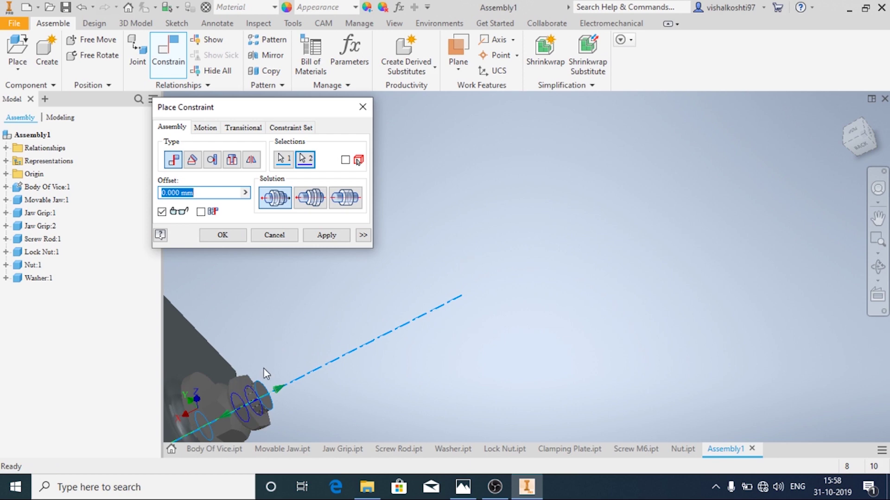
pyautogui.click(313, 199)
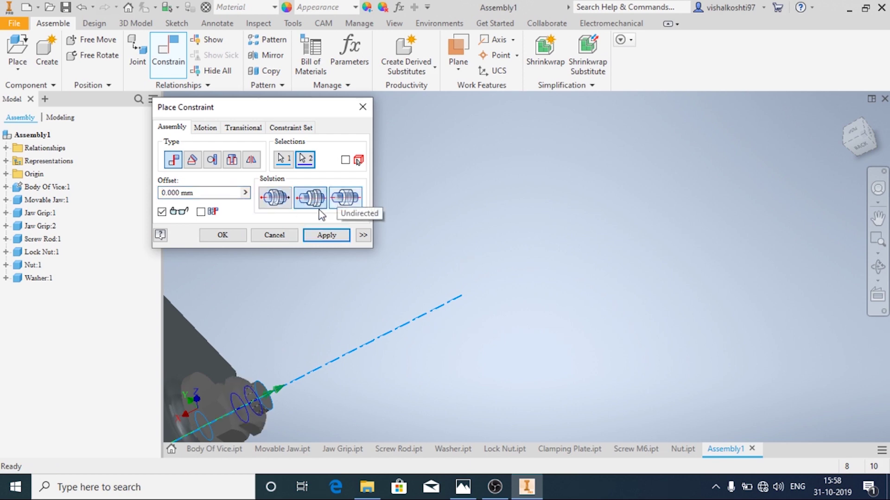
pyautogui.click(330, 235)
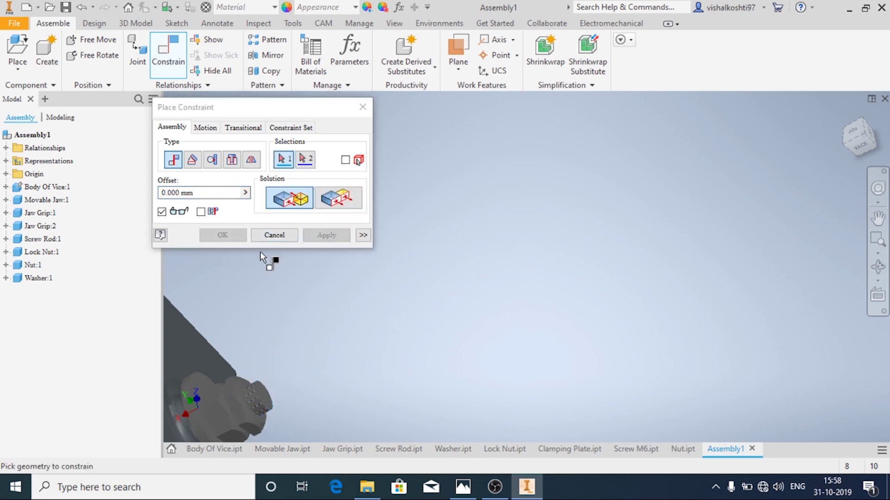
pyautogui.click(263, 236)
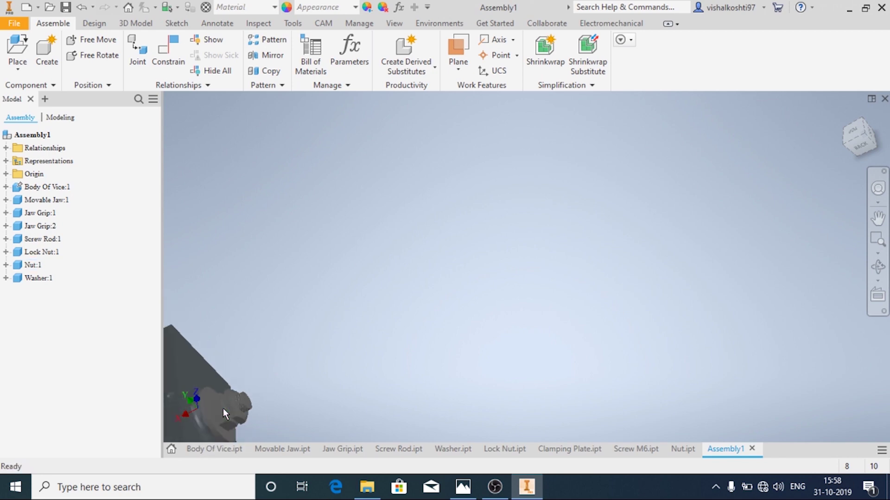
pyautogui.moveTo(223, 408); pyautogui.dragTo(378, 328)
pyautogui.scroll(-2, 371, 333)
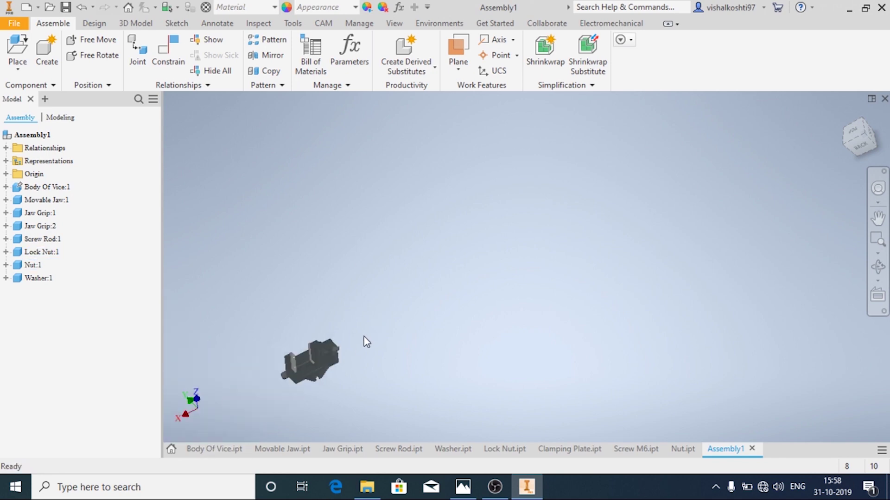
pyautogui.scroll(8, 363, 342)
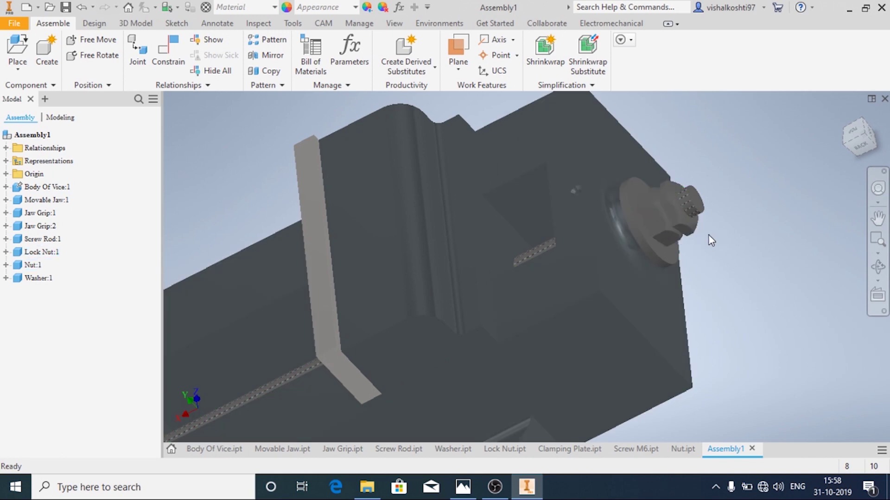
pyautogui.click(862, 146)
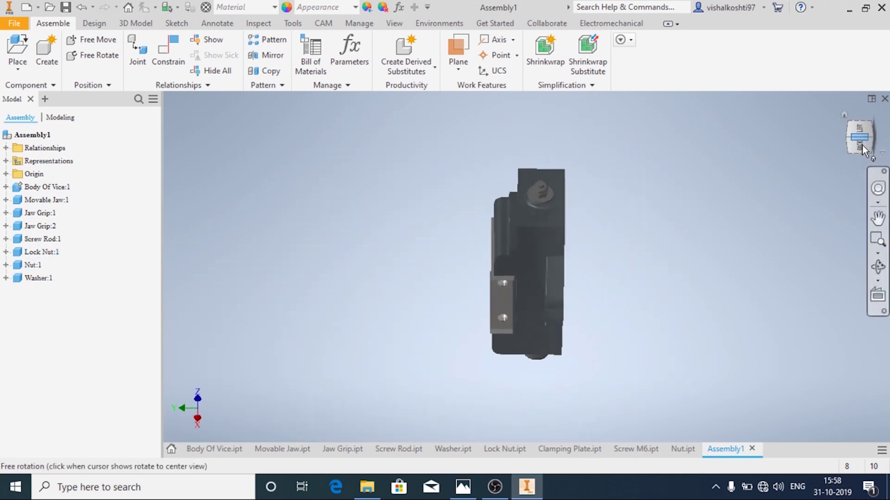
# Slide the lock nut outward along the screw rod to leave a gap between it and the nut
pyautogui.click(862, 146)
pyautogui.click(881, 115)
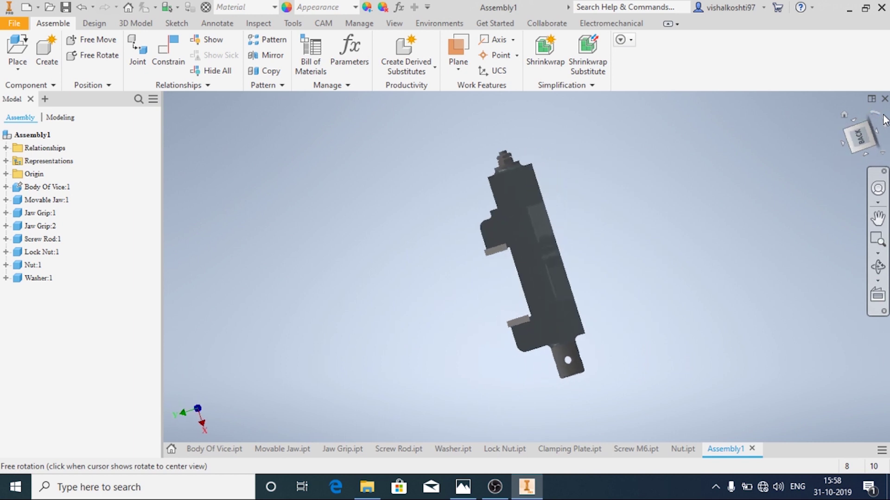
pyautogui.click(883, 119)
pyautogui.click(878, 121)
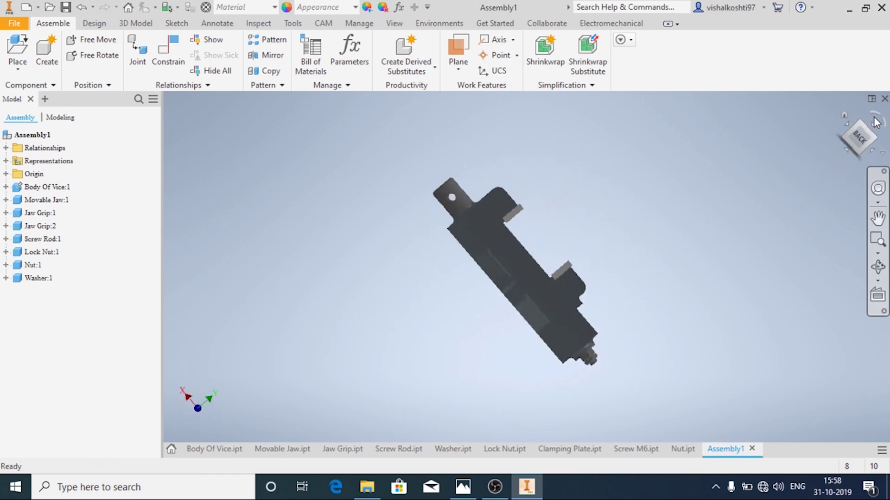
pyautogui.scroll(-10, 685, 274)
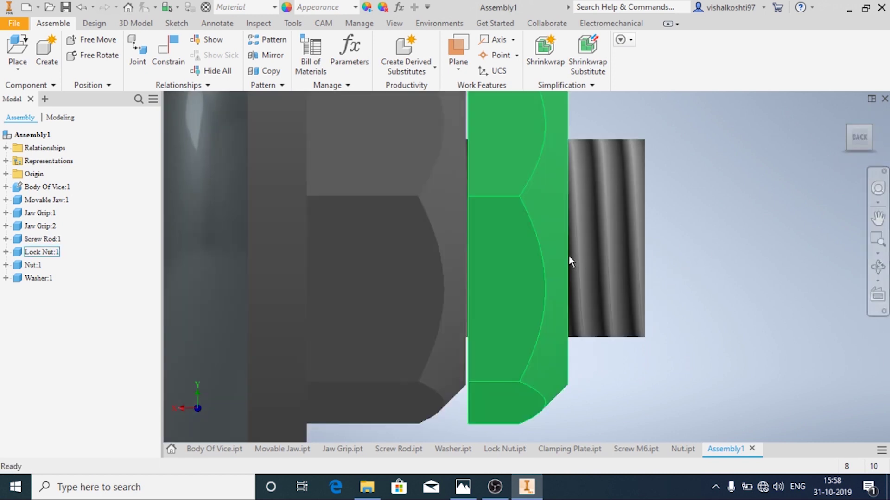
pyautogui.scroll(5, 568, 258)
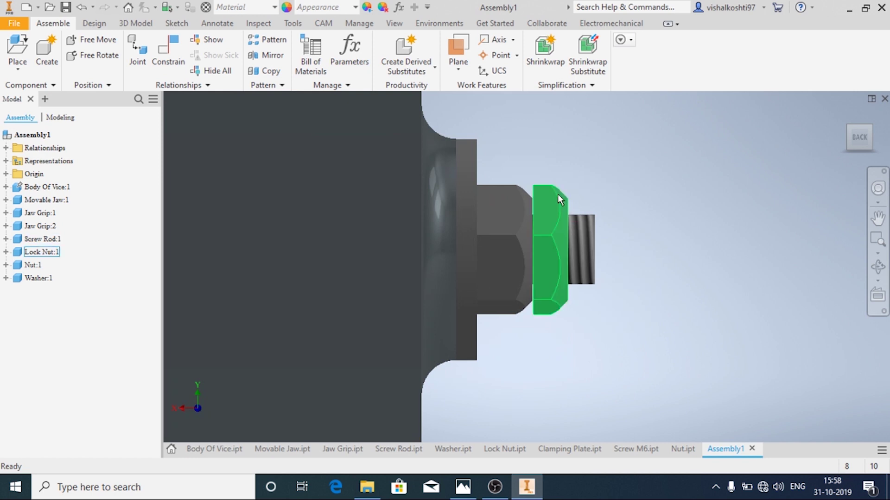
pyautogui.moveTo(560, 193); pyautogui.dragTo(602, 190)
pyautogui.click(570, 146)
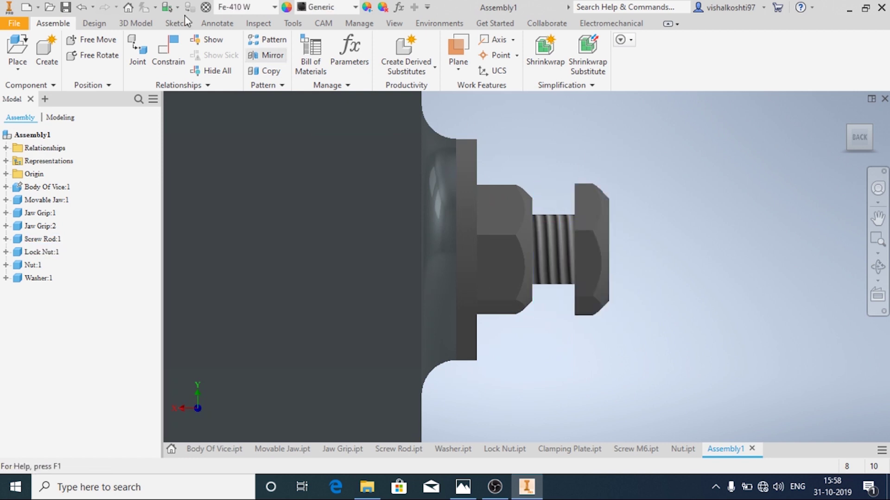
# Mate the lock nut's inner face with the nut's outer face at 0 mm offset
pyautogui.click(168, 51)
pyautogui.keyDown('shift'); pyautogui.moveTo(615, 173); pyautogui.dragTo(547, 194, button='middle'); pyautogui.keyUp('shift')
pyautogui.click(529, 208)
pyautogui.click(578, 200)
pyautogui.click(328, 234)
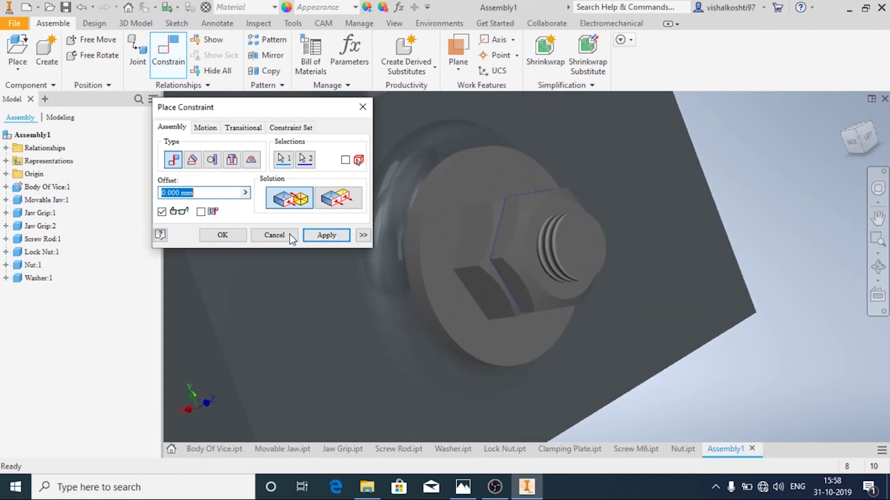
pyautogui.click(274, 235)
# Place one Clamping Plate component from the machine vice folder beside the vice
pyautogui.scroll(-5, 574, 237)
pyautogui.keyDown('shift'); pyautogui.moveTo(458, 291); pyautogui.dragTo(480, 252, button='middle'); pyautogui.keyUp('shift')
pyautogui.click(15, 70)
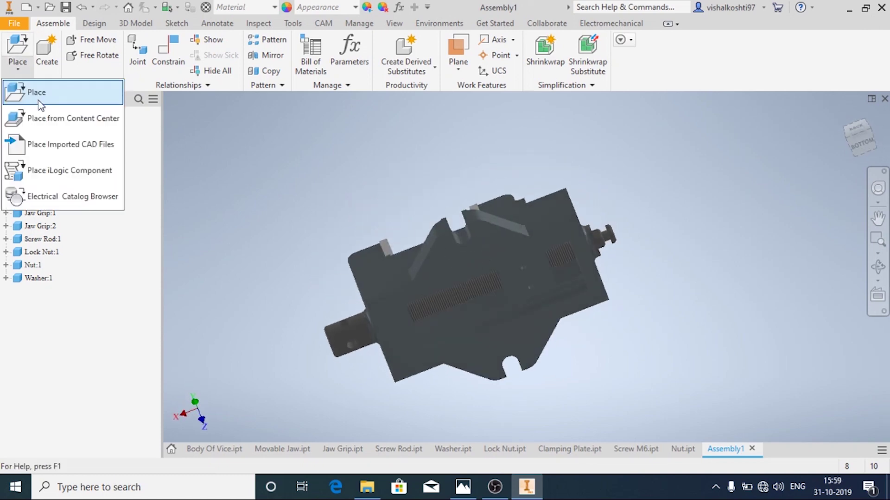
pyautogui.click(38, 100)
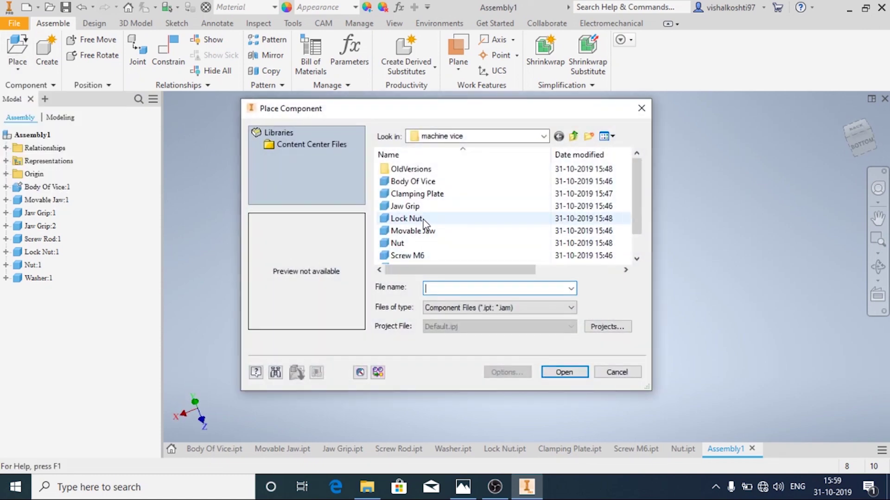
pyautogui.doubleClick(428, 194)
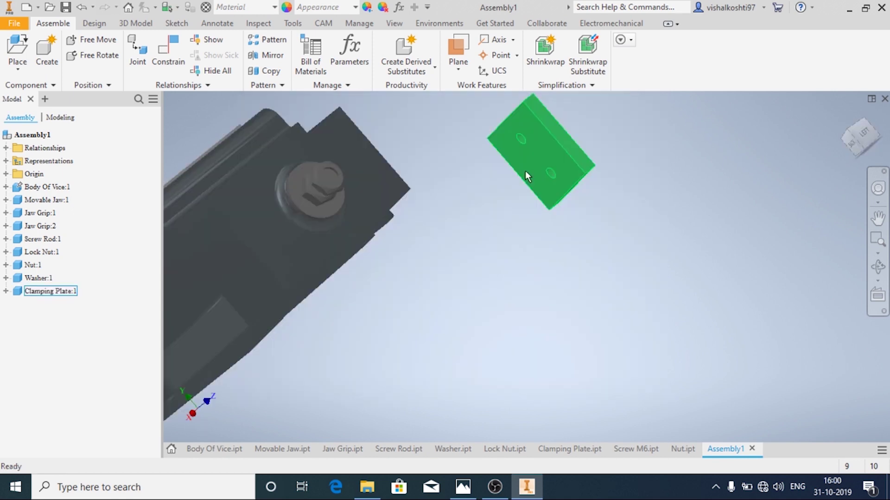
pyautogui.click(524, 170)
pyautogui.press('Escape')
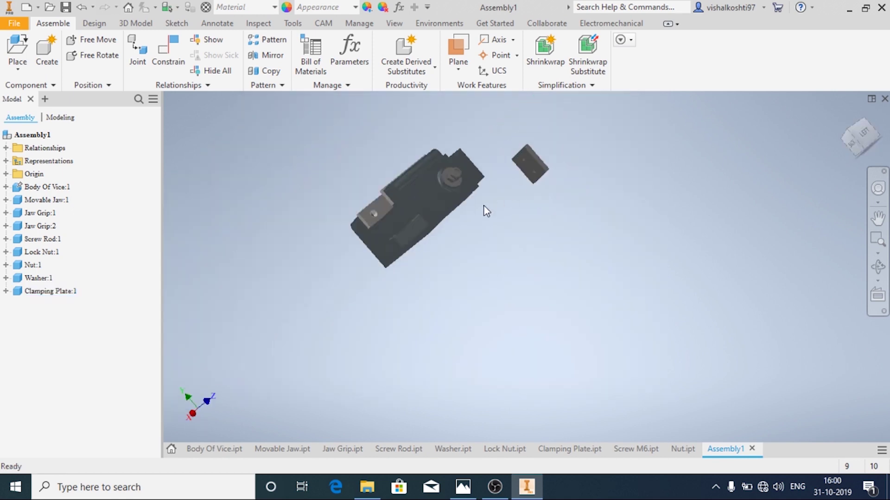
# Mate the clamping plate's flat face with the movable jaw's underside at 0 mm offset
pyautogui.click(168, 51)
pyautogui.scroll(5, 502, 201)
pyautogui.scroll(-3, 540, 254)
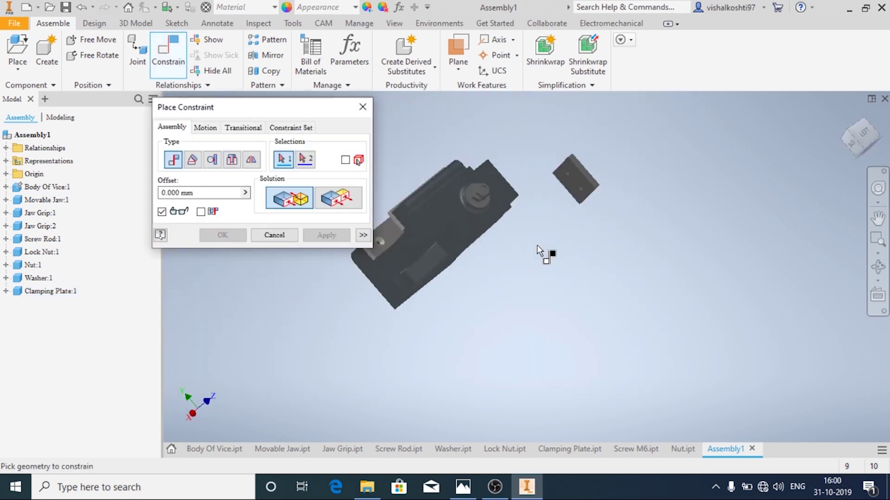
pyautogui.scroll(4, 562, 193)
pyautogui.click(637, 161)
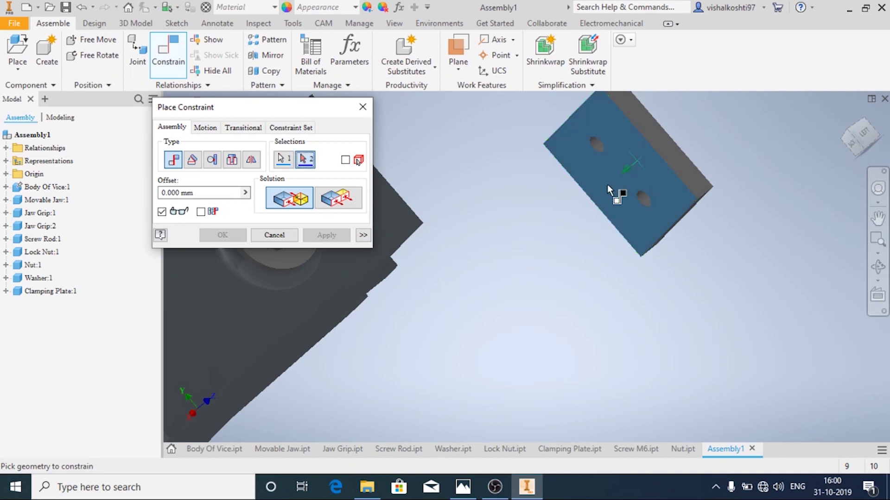
pyautogui.keyDown('shift'); pyautogui.moveTo(607, 185); pyautogui.dragTo(413, 282, button='middle'); pyautogui.keyUp('shift')
pyautogui.click(351, 418)
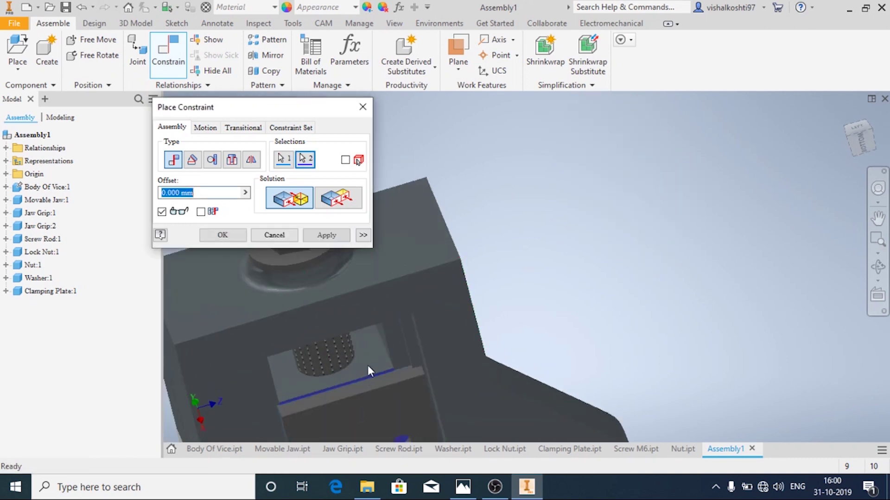
pyautogui.scroll(-5, 379, 334)
pyautogui.click(327, 237)
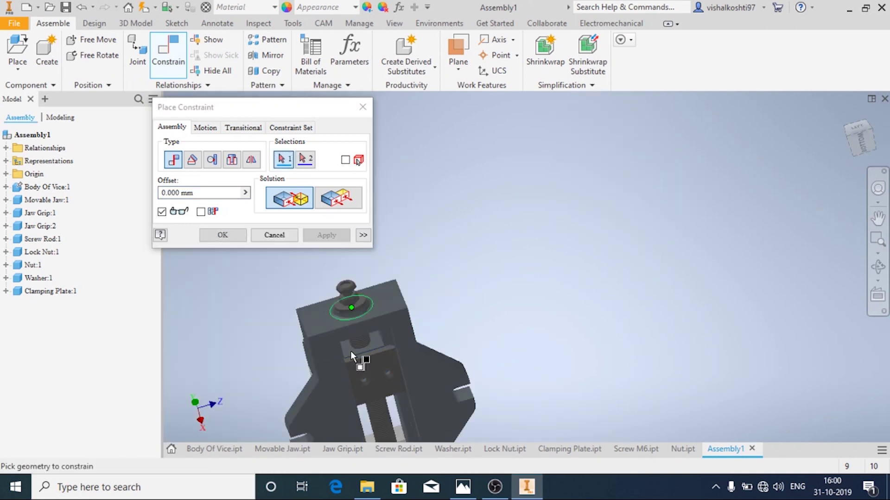
pyautogui.click(374, 375)
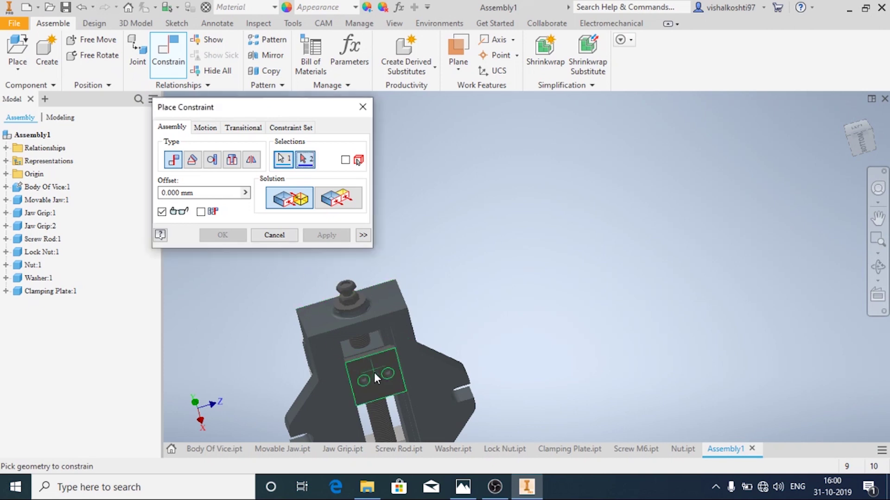
pyautogui.scroll(-3, 390, 327)
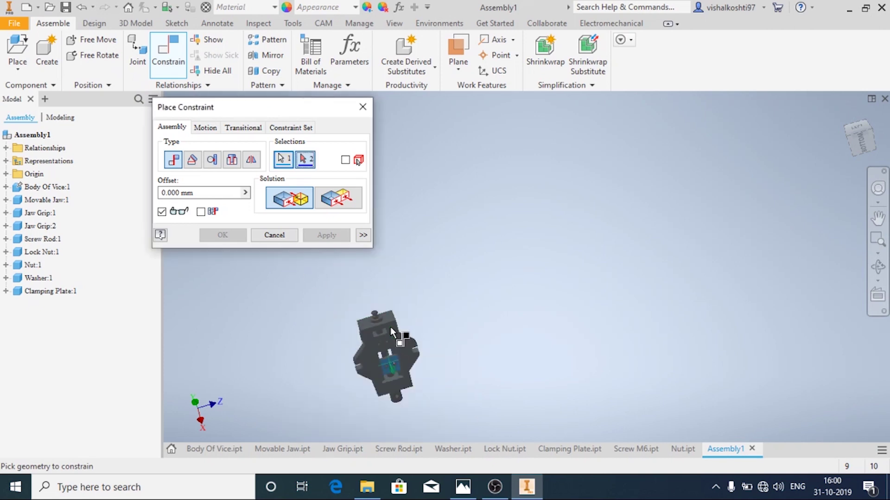
pyautogui.click(277, 237)
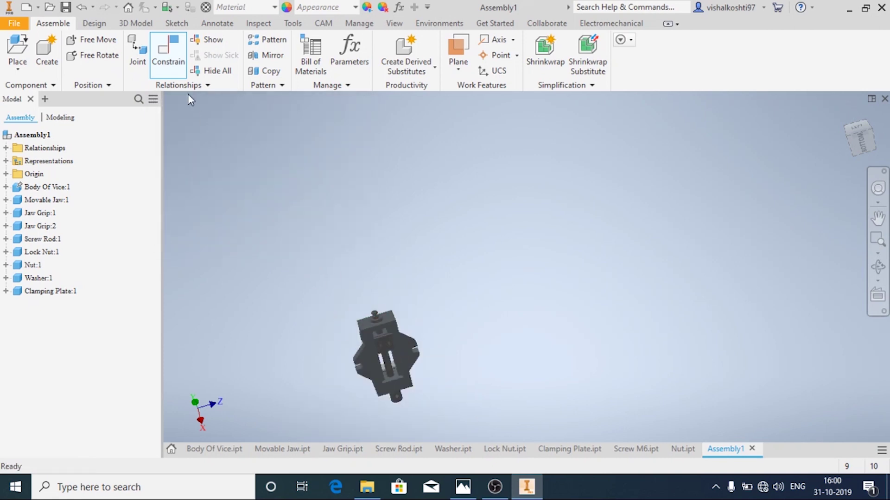
pyautogui.click(168, 51)
pyautogui.press('Escape')
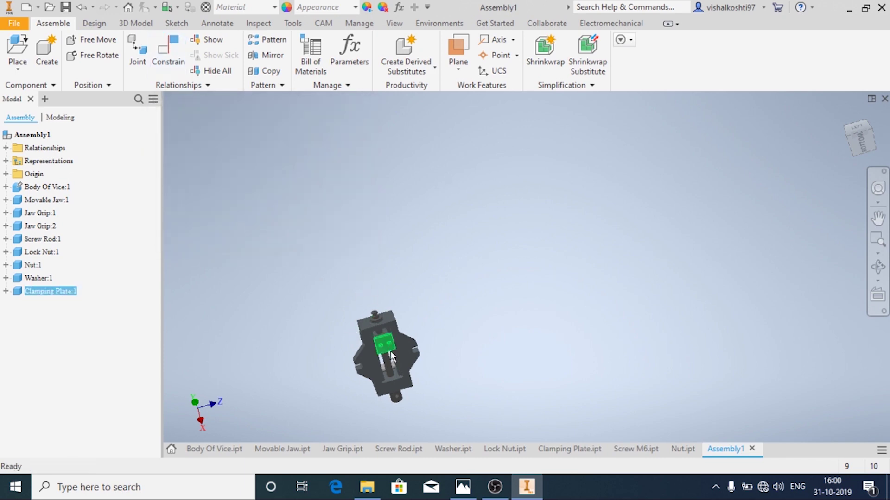
# Slide the clamping plate clear of the movable jaw's threaded holes and mate one plate hole's axis with a jaw hole's axis at 0 mm offset
pyautogui.click(392, 357)
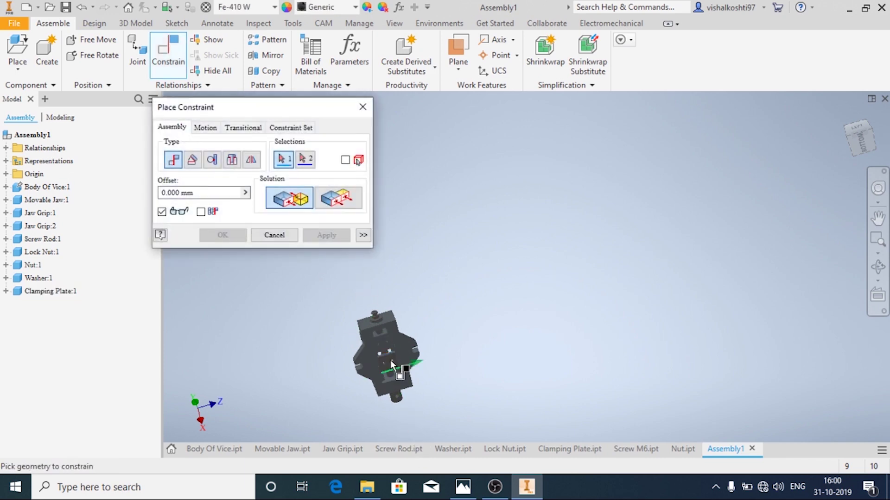
pyautogui.scroll(3, 391, 360)
pyautogui.scroll(-2, 390, 360)
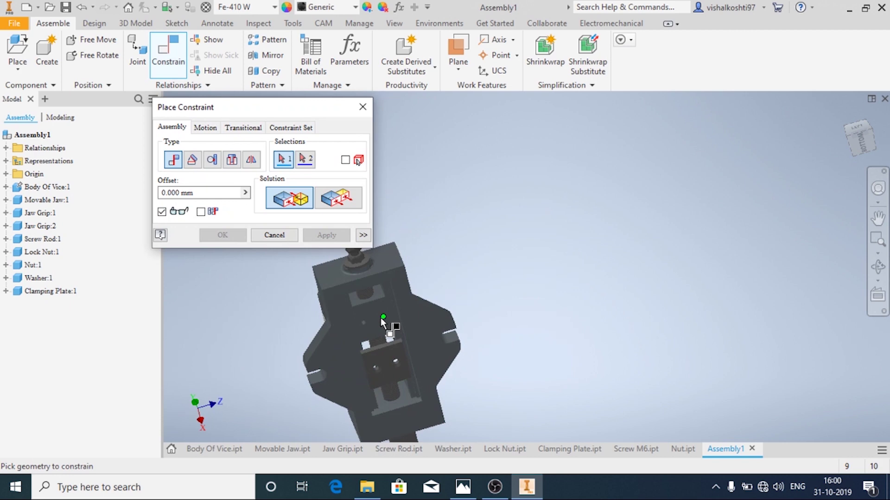
pyautogui.scroll(3, 380, 318)
pyautogui.scroll(-2, 385, 315)
pyautogui.keyDown('shift'); pyautogui.moveTo(438, 410); pyautogui.dragTo(391, 377, button='middle'); pyautogui.keyUp('shift')
pyautogui.scroll(3, 369, 393)
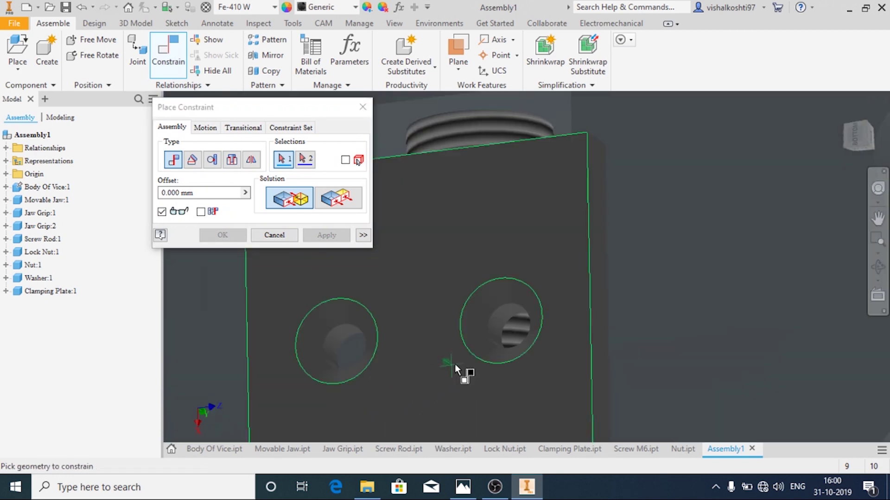
pyautogui.scroll(-2, 455, 365)
pyautogui.keyDown('shift'); pyautogui.moveTo(454, 365); pyautogui.dragTo(505, 354, button='middle'); pyautogui.keyUp('shift')
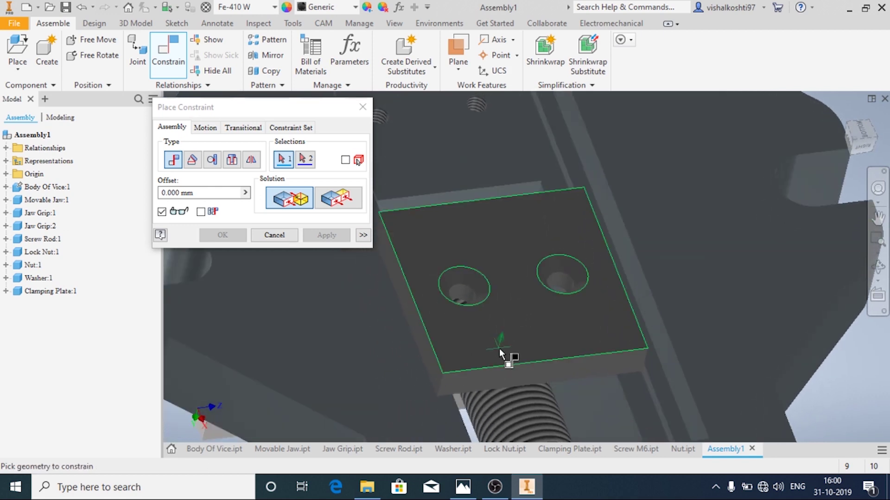
pyautogui.scroll(-3, 543, 336)
pyautogui.scroll(3, 480, 270)
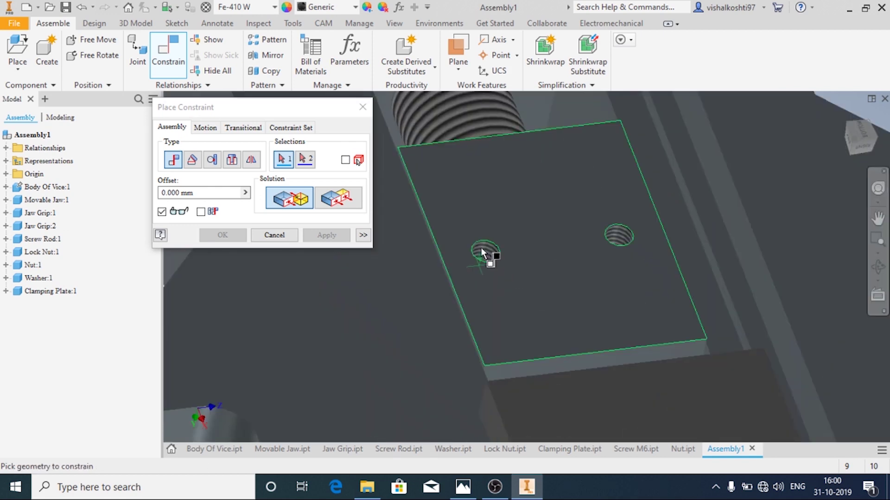
pyautogui.click(482, 252)
pyautogui.scroll(-2, 482, 253)
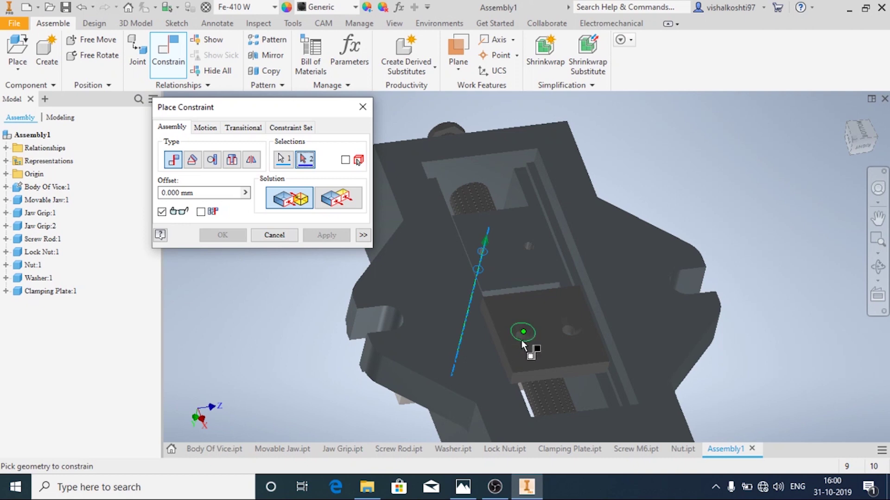
pyautogui.moveTo(521, 332)
pyautogui.keyDown('shift'); pyautogui.mouseDown(button='middle')
pyautogui.moveTo(510, 328)
pyautogui.moveTo(516, 342)
pyautogui.mouseUp(button='middle'); pyautogui.keyUp('shift')
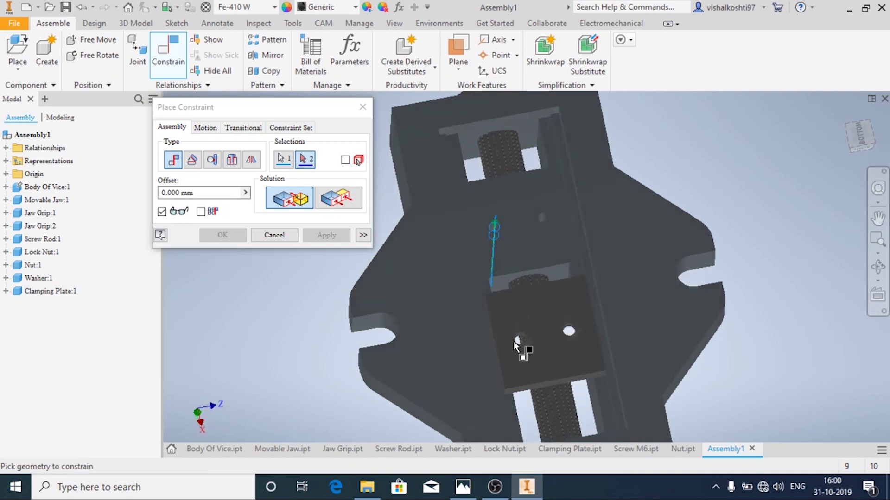
pyautogui.scroll(3, 521, 340)
pyautogui.click(505, 323)
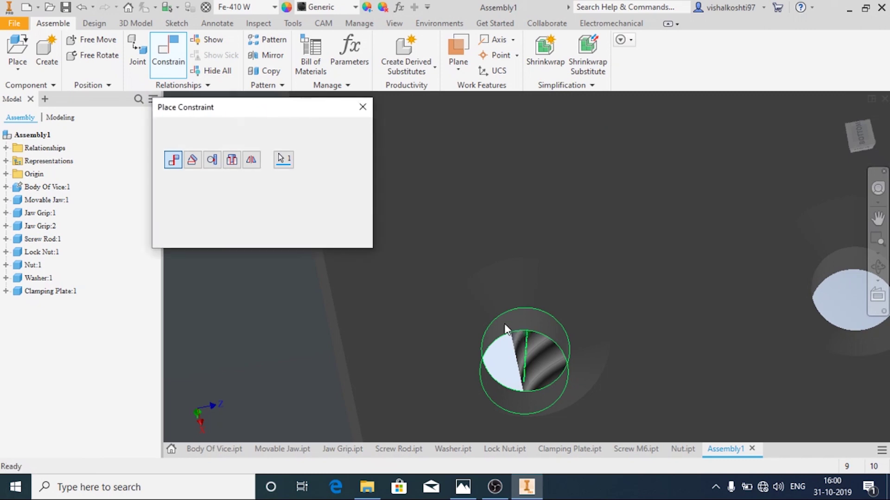
pyautogui.scroll(-3, 505, 324)
pyautogui.click(327, 236)
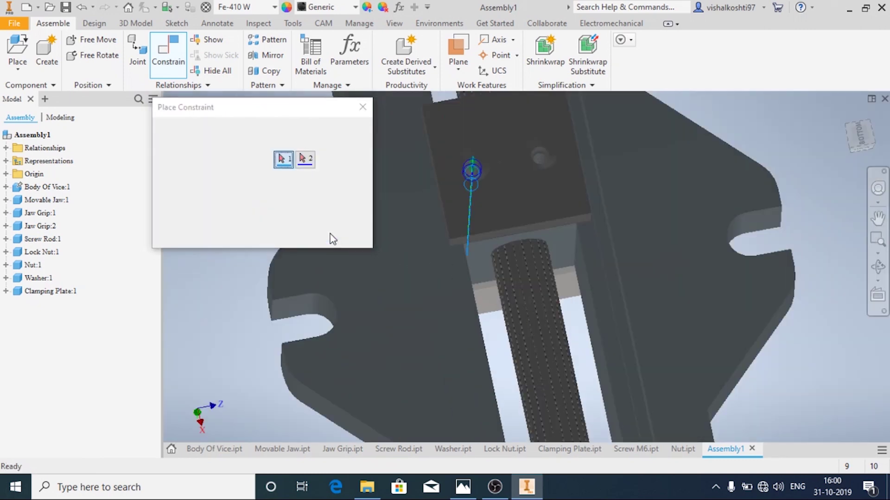
pyautogui.click(274, 235)
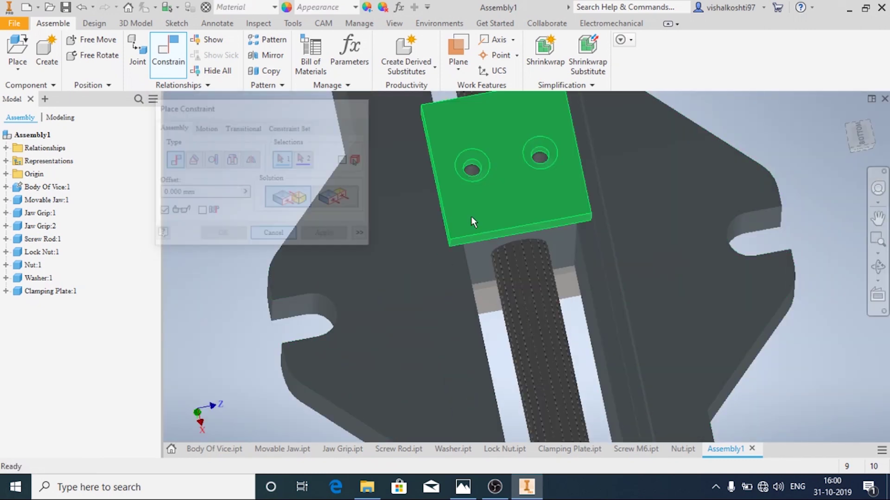
# Swing the clamping plate aside and mate its other hole's axis with the movable jaw's second threaded hole at 0 mm offset
pyautogui.moveTo(470, 216); pyautogui.dragTo(501, 213)
pyautogui.click(169, 51)
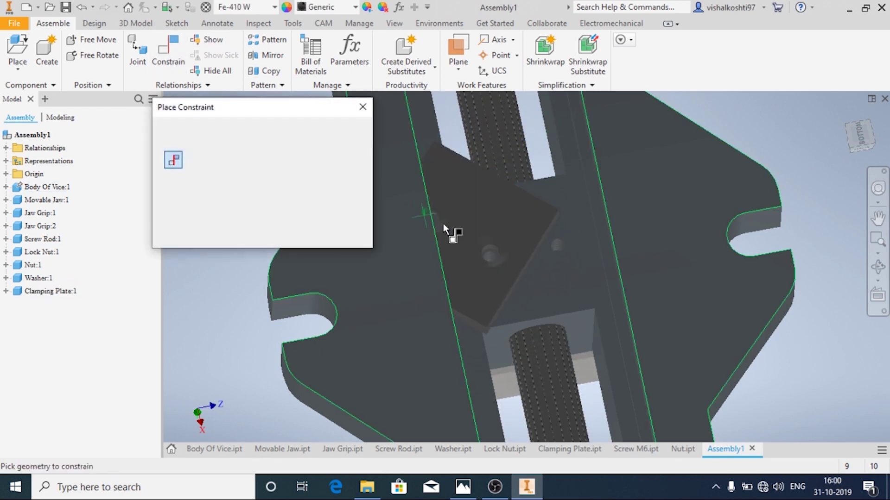
pyautogui.click(558, 250)
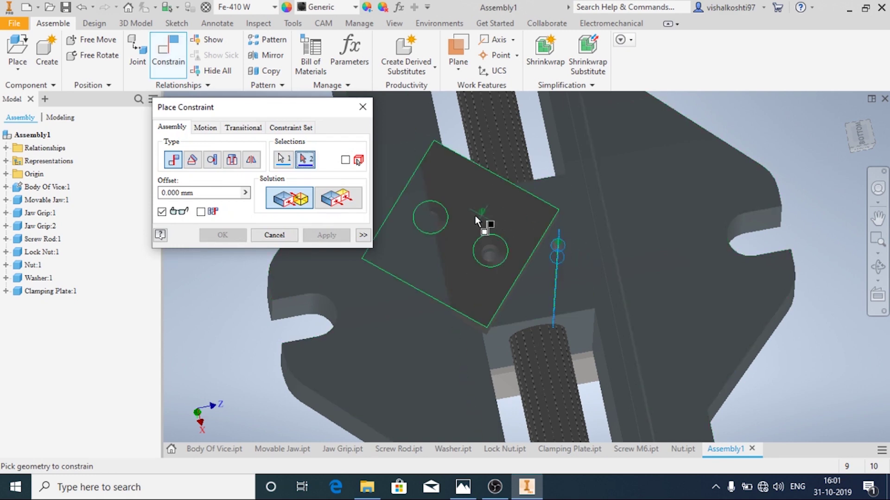
pyautogui.click(435, 218)
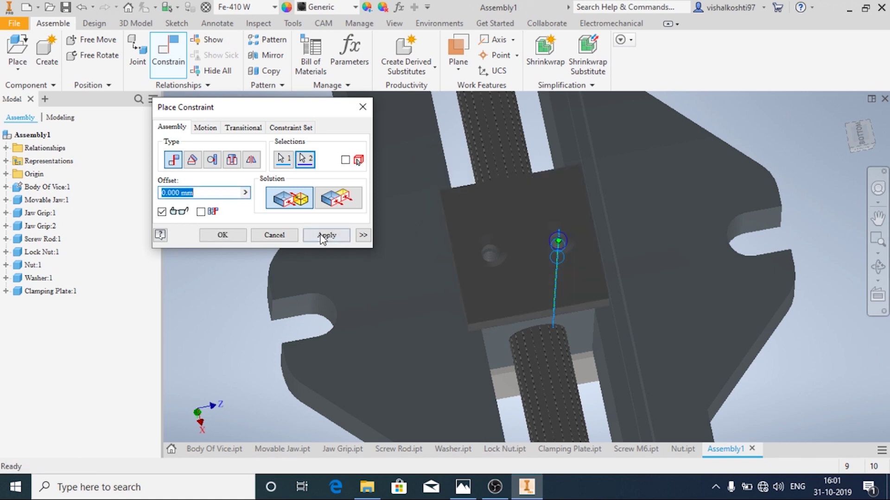
pyautogui.click(323, 235)
pyautogui.click(290, 236)
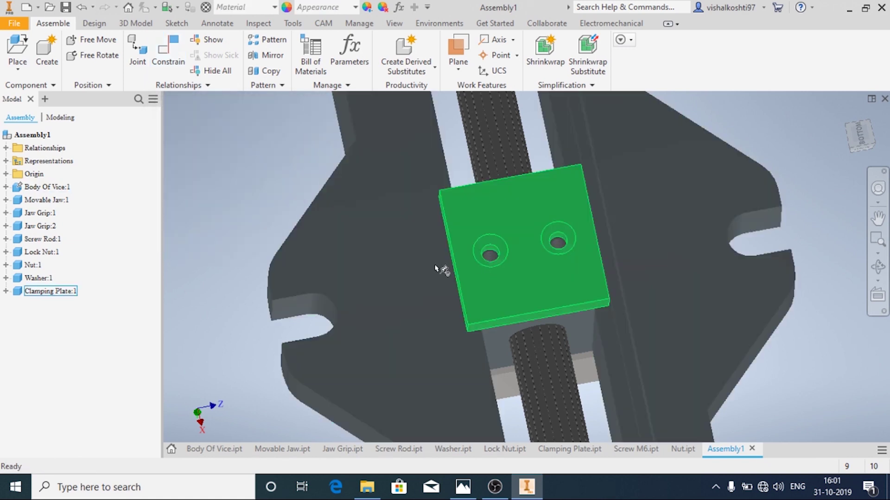
# Place six Screw M6 components from the machine vice folder in the empty space around the vice
pyautogui.keyDown('shift'); pyautogui.moveTo(441, 264); pyautogui.dragTo(515, 173, button='middle'); pyautogui.keyUp('shift')
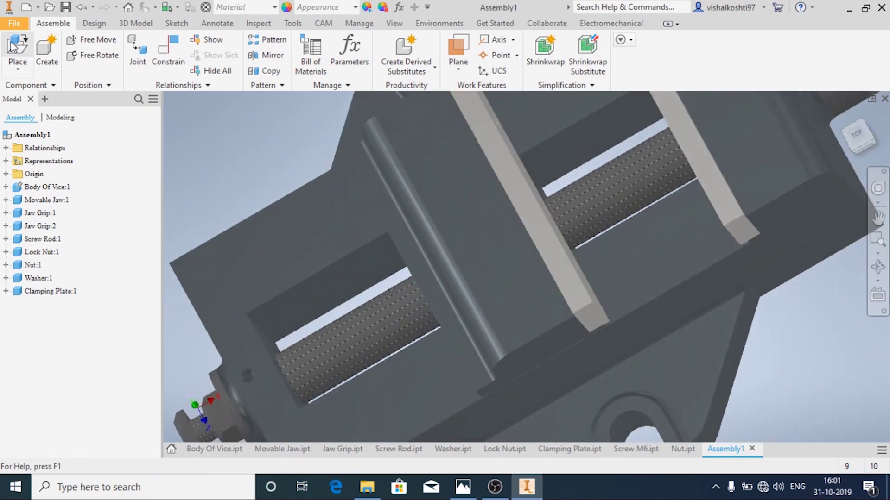
pyautogui.click(17, 68)
pyautogui.click(30, 98)
pyautogui.click(408, 256)
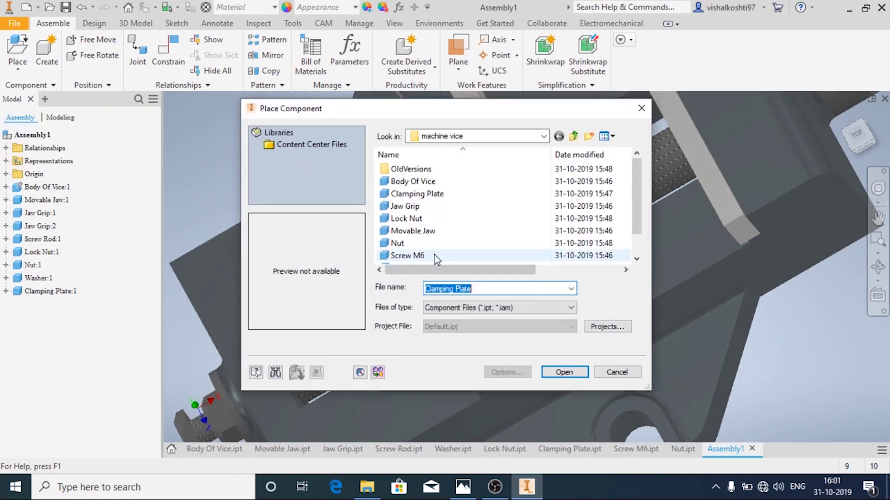
pyautogui.click(583, 371)
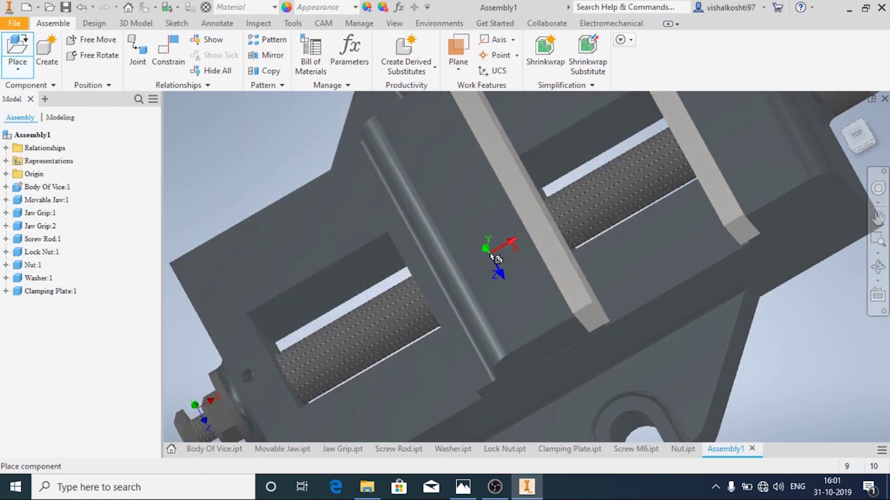
pyautogui.scroll(-5, 497, 259)
pyautogui.keyDown('shift'); pyautogui.moveTo(523, 246); pyautogui.dragTo(497, 225, button='middle'); pyautogui.keyUp('shift')
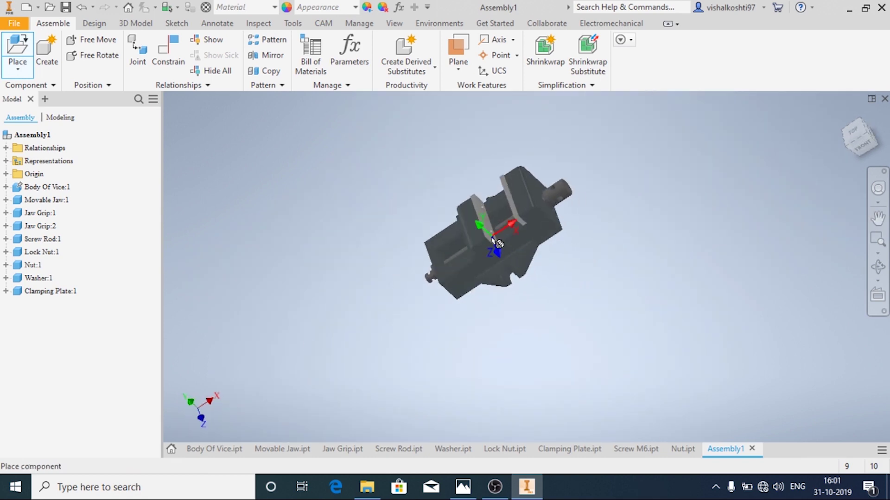
pyautogui.click(327, 261)
pyautogui.click(343, 308)
pyautogui.click(379, 345)
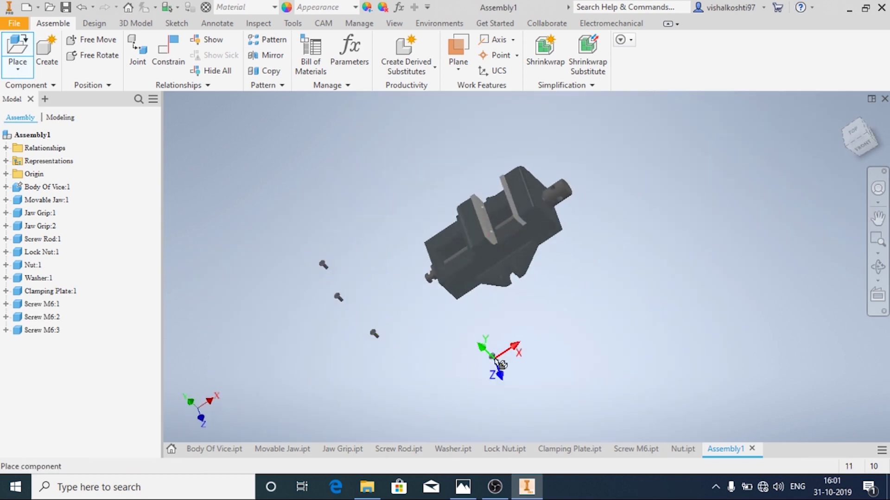
pyautogui.click(498, 369)
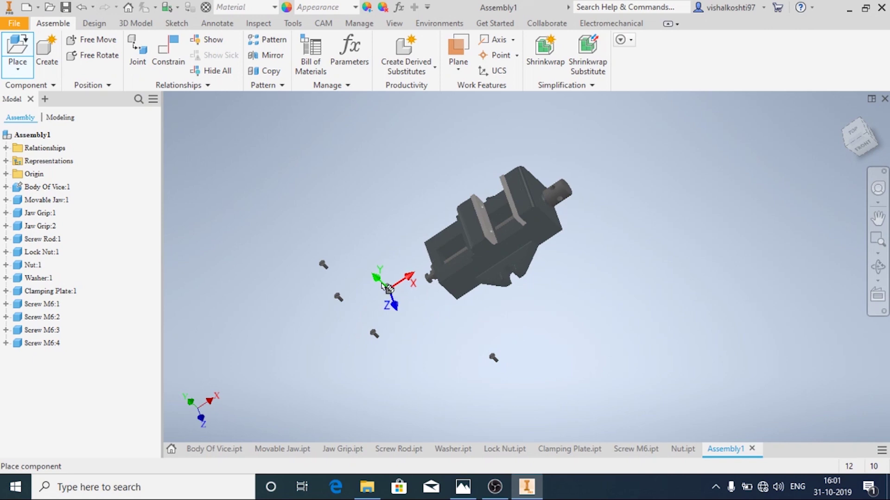
pyautogui.click(373, 270)
pyautogui.click(365, 225)
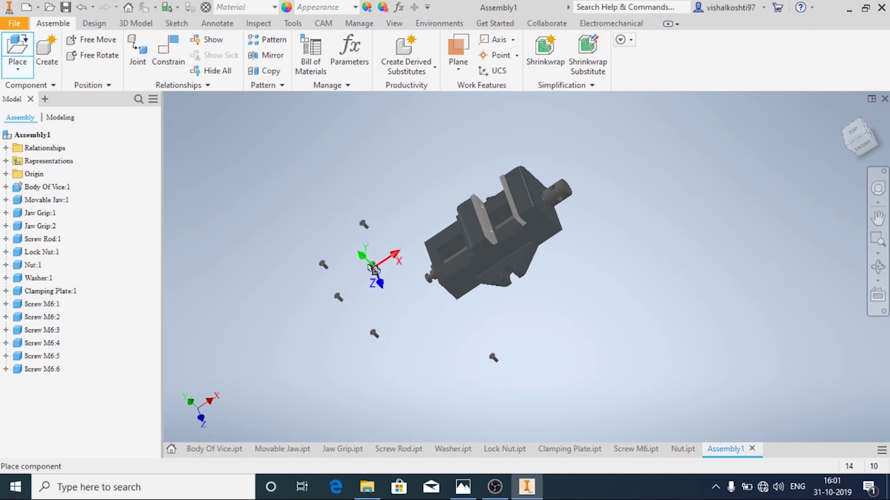
pyautogui.press('Escape')
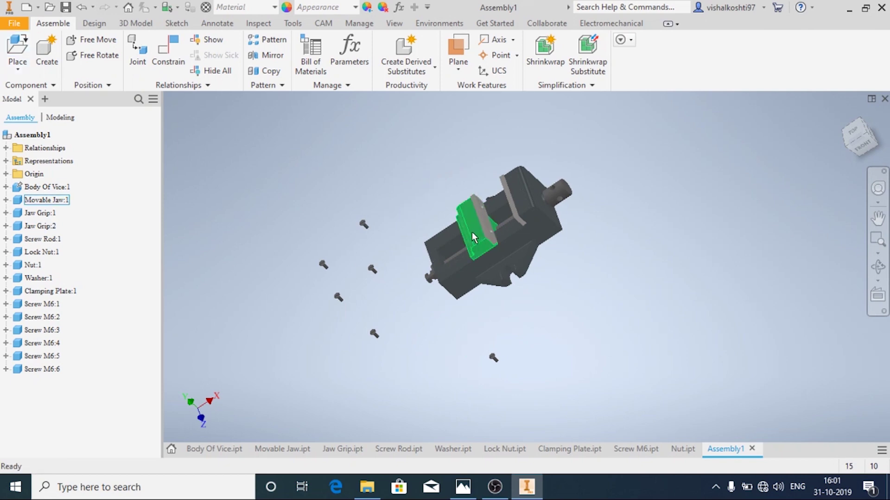
pyautogui.click(463, 241)
pyautogui.click(441, 174)
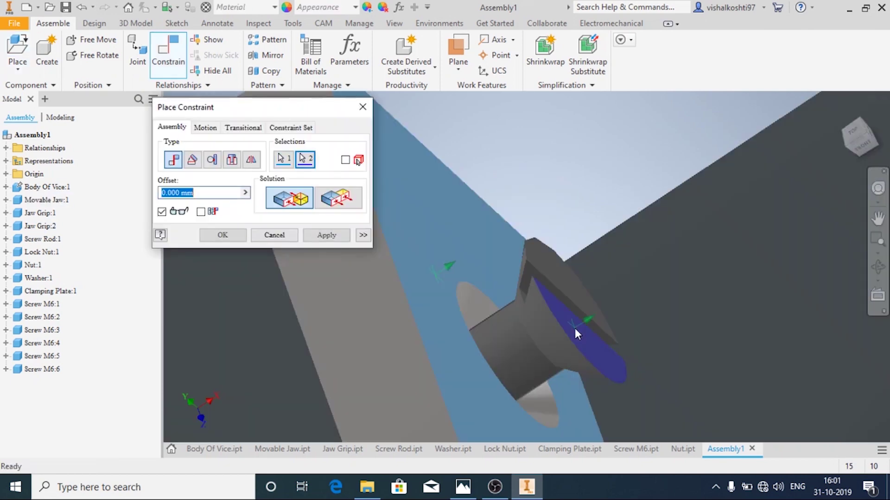
pyautogui.press('F5')
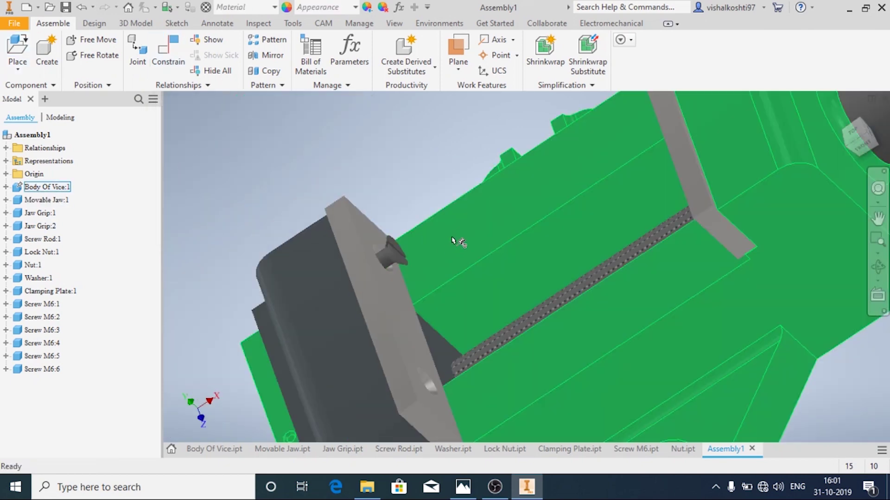
pyautogui.press('F5')
# Constrain one M6 screw's head face flush with the front face of the movable jaw's grip at 0 mm offset
pyautogui.press('c')
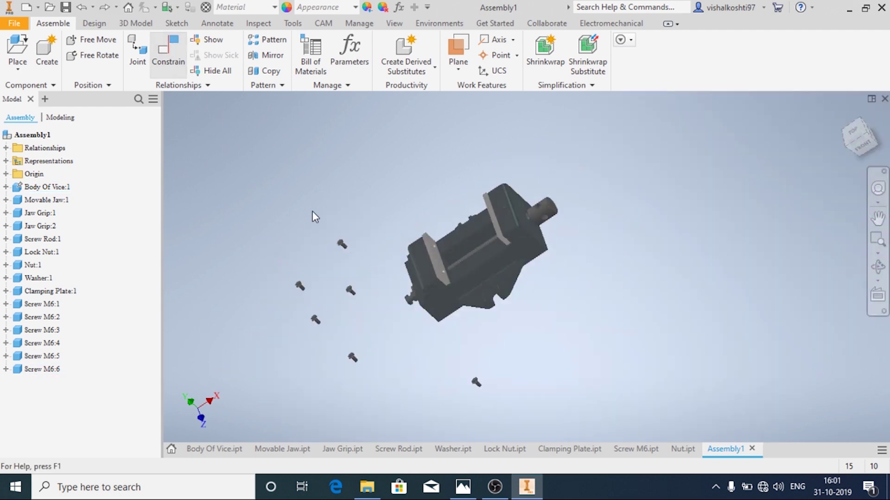
pyautogui.scroll(-5, 371, 254)
pyautogui.scroll(4, 352, 343)
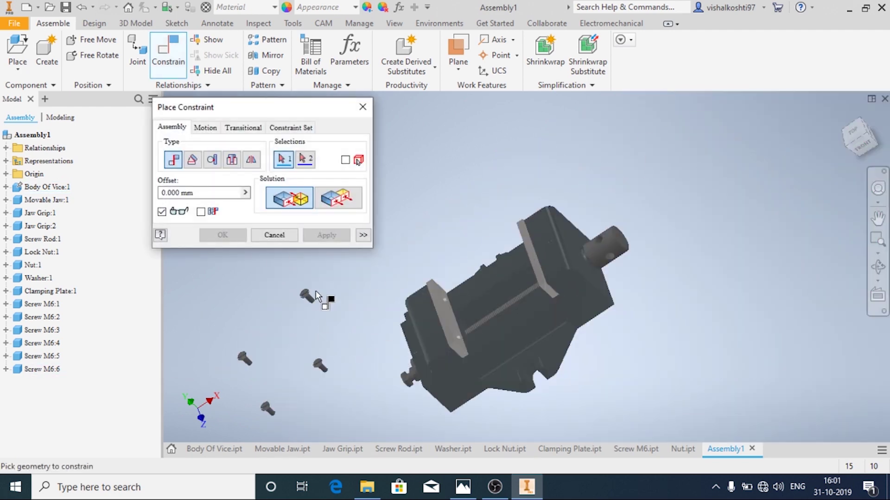
pyautogui.scroll(-3, 318, 296)
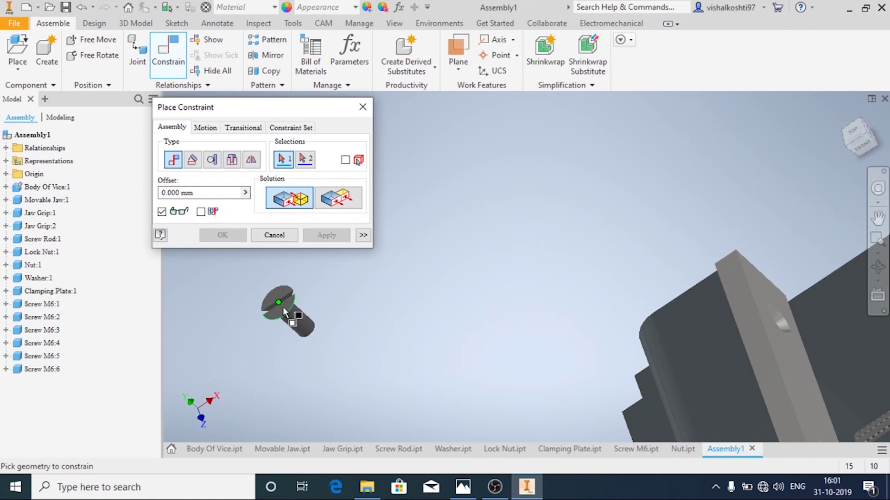
pyautogui.scroll(-3, 282, 307)
pyautogui.click(281, 324)
pyautogui.scroll(3, 282, 324)
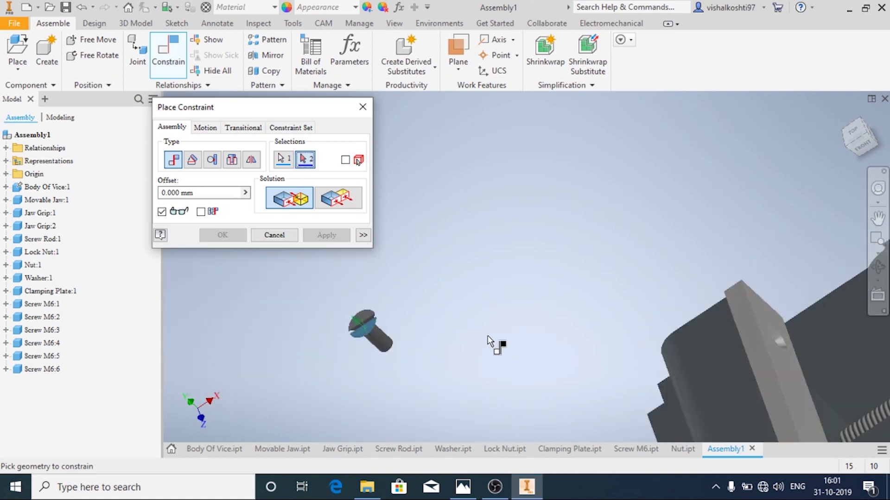
pyautogui.scroll(3, 487, 335)
pyautogui.keyDown('shift'); pyautogui.moveTo(611, 346); pyautogui.dragTo(589, 349, button='middle'); pyautogui.keyUp('shift')
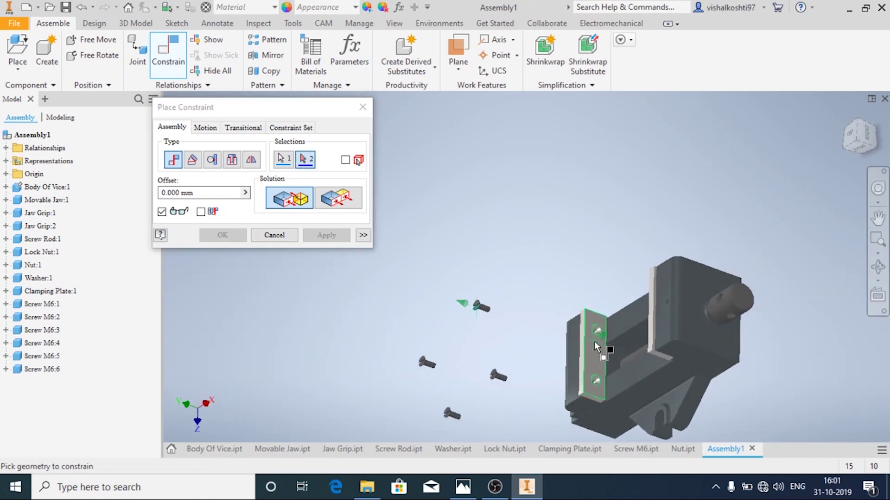
pyautogui.click(594, 341)
pyautogui.scroll(-4, 594, 341)
pyautogui.click(327, 200)
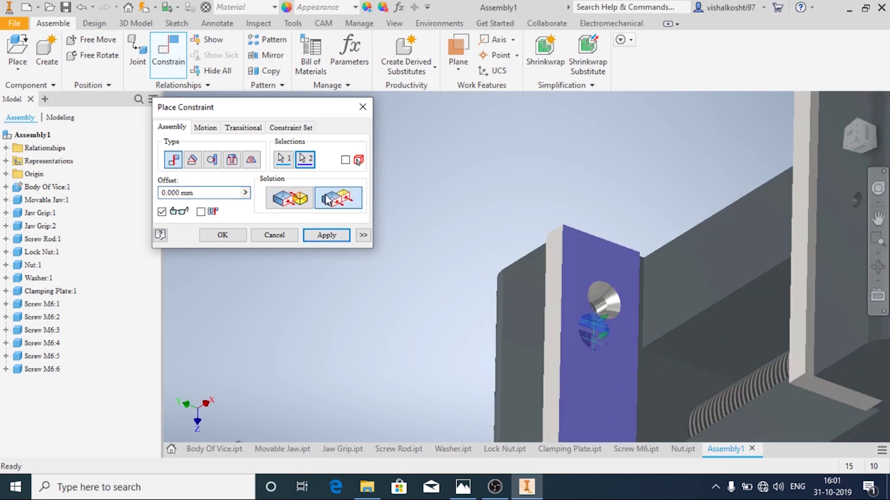
pyautogui.click(324, 236)
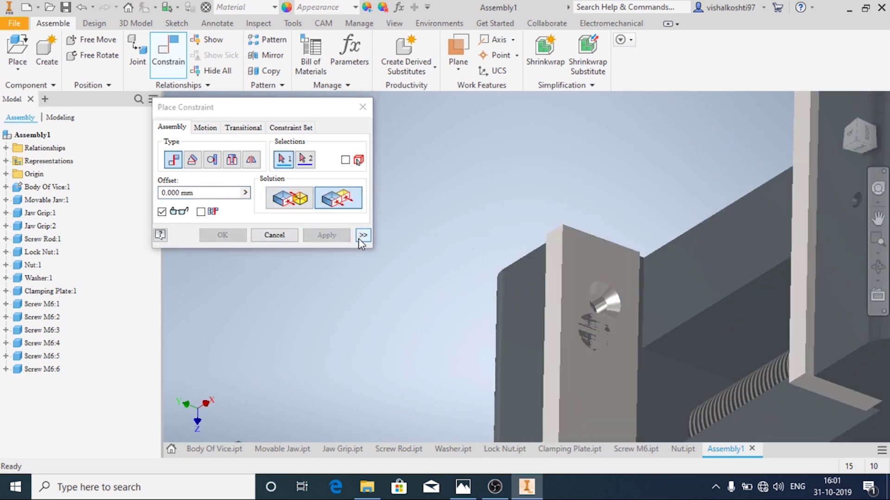
# Constrain a second M6 screw's head face flush with the movable jaw grip's front face at 0 mm offset
pyautogui.scroll(3, 417, 353)
pyautogui.scroll(-3, 255, 363)
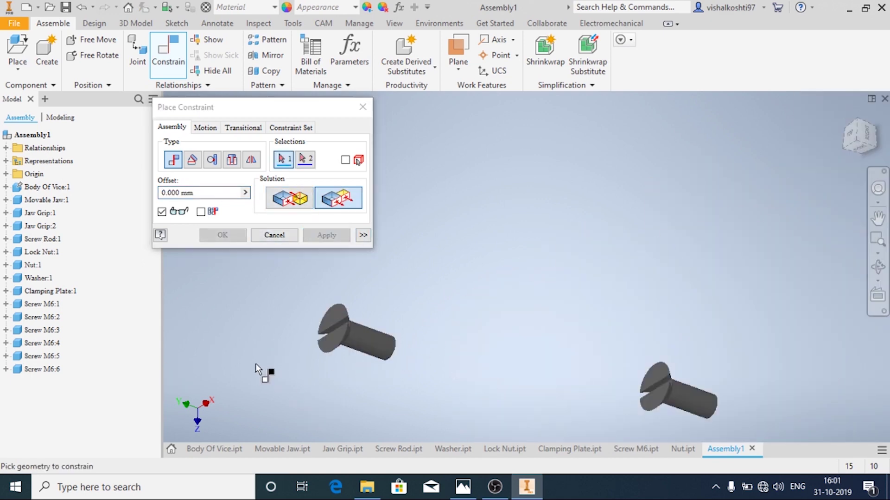
pyautogui.click(335, 341)
pyautogui.scroll(3, 337, 336)
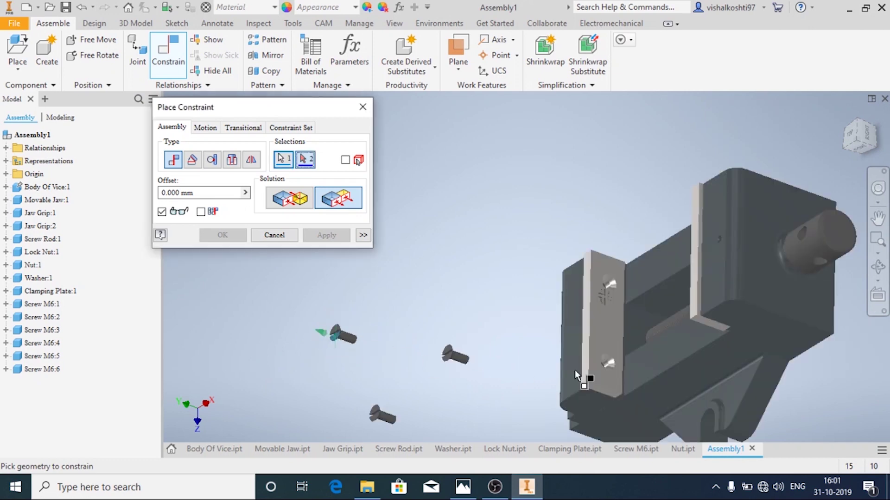
pyautogui.click(608, 331)
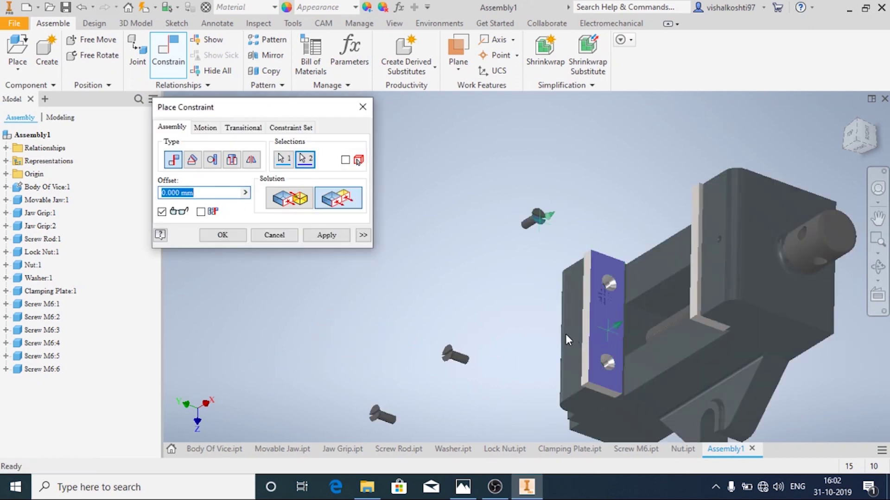
pyautogui.click(330, 235)
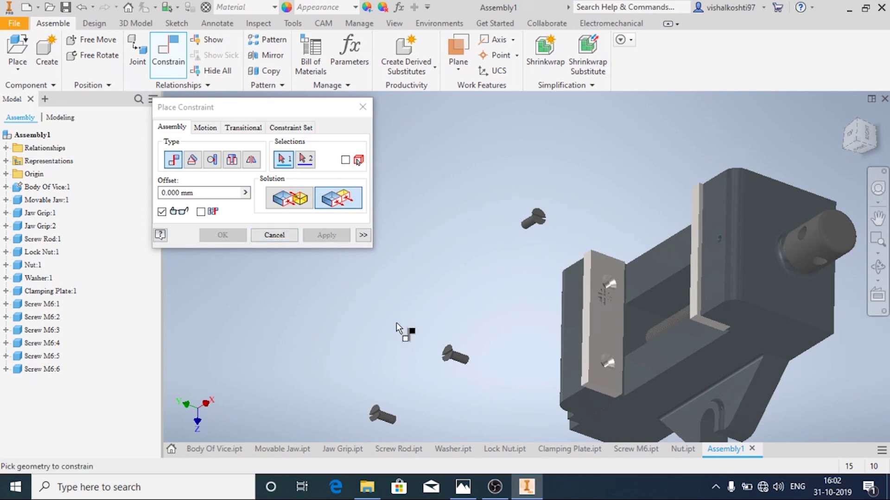
# Constrain a third M6 screw's head face flush with the fixed jaw grip's front face at 0 mm offset
pyautogui.scroll(-5, 396, 323)
pyautogui.click(522, 371)
pyautogui.scroll(3, 480, 335)
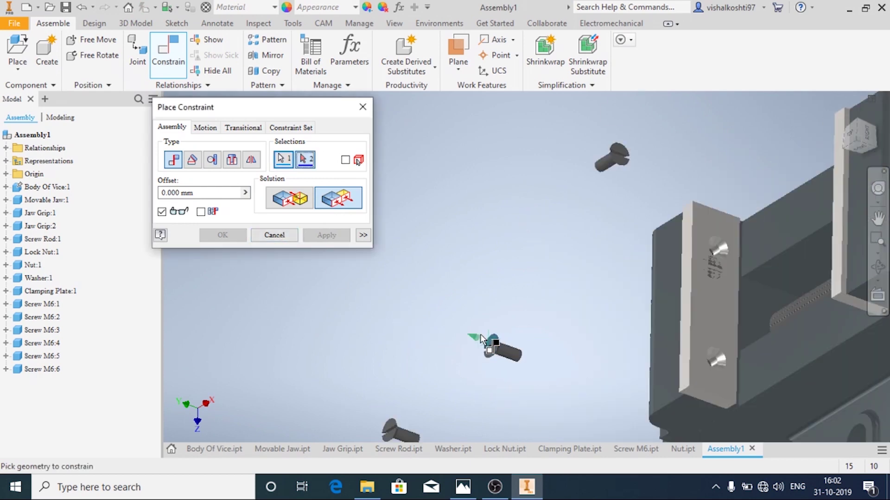
pyautogui.keyDown('shift'); pyautogui.moveTo(482, 342); pyautogui.dragTo(782, 285, button='middle'); pyautogui.keyUp('shift')
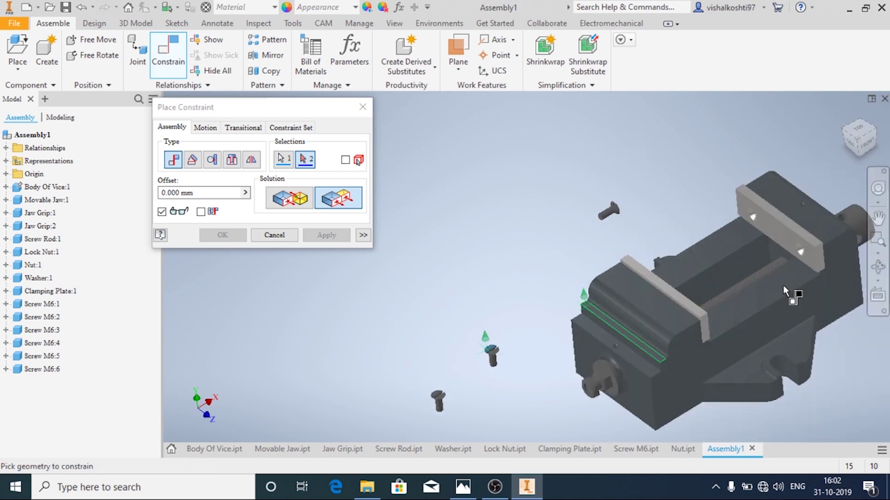
pyautogui.click(788, 233)
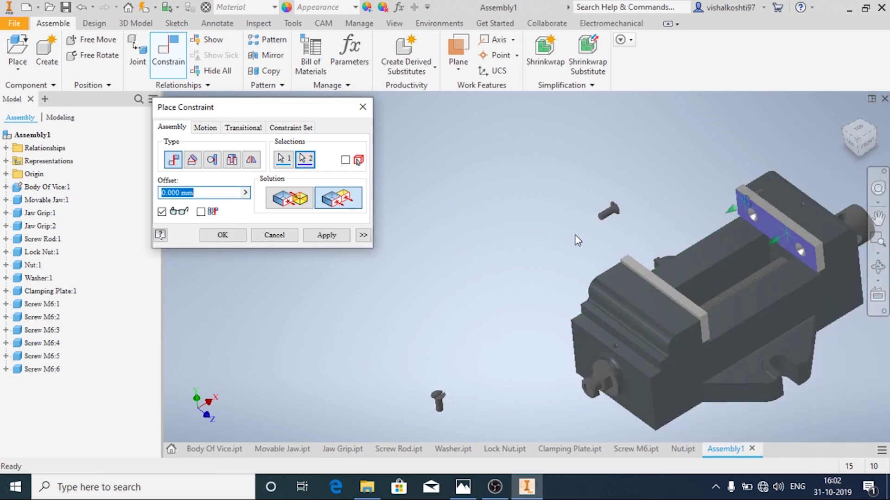
pyautogui.click(326, 235)
# Constrain a fourth M6 screw's head face flush with the fixed jaw grip's front face at 0 mm offset and end constraining
pyautogui.scroll(-5, 441, 398)
pyautogui.click(441, 398)
pyautogui.scroll(5, 421, 368)
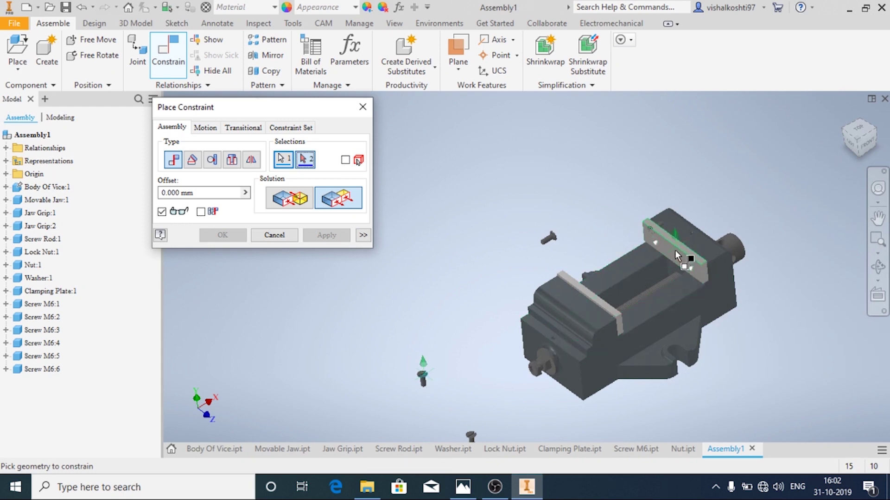
pyautogui.click(670, 251)
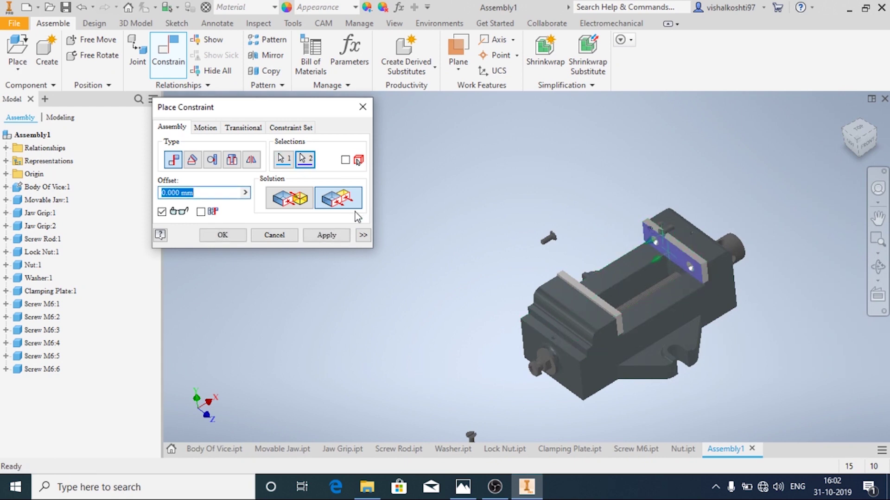
pyautogui.click(341, 235)
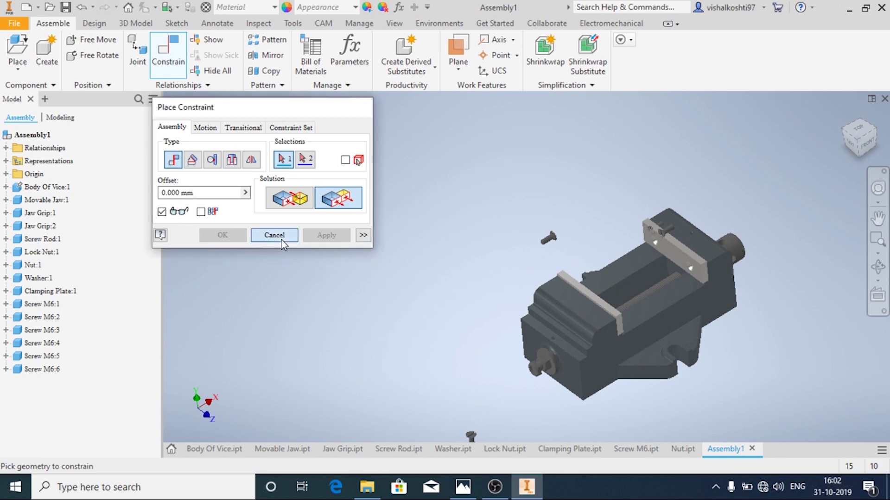
pyautogui.click(282, 244)
# Slide the embedded screw clear of the movable jaw's grip and mate its axis with the grip's upper hole axis at 0 mm offset
pyautogui.scroll(-3, 568, 292)
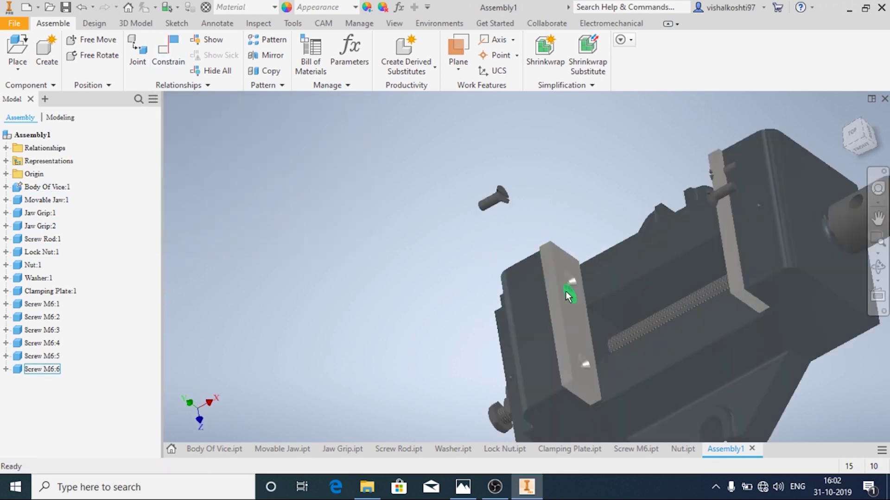
pyautogui.moveTo(565, 291); pyautogui.dragTo(553, 211)
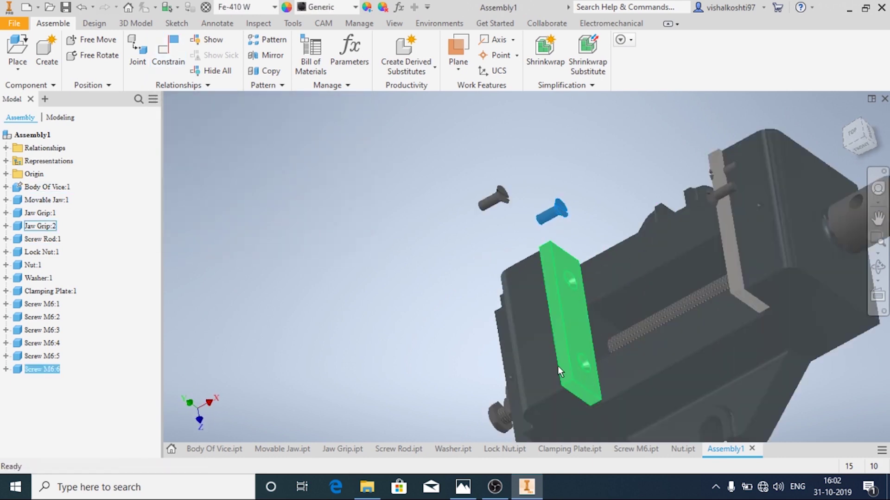
pyautogui.keyDown('shift'); pyautogui.moveTo(558, 366); pyautogui.dragTo(611, 330, button='middle'); pyautogui.keyUp('shift')
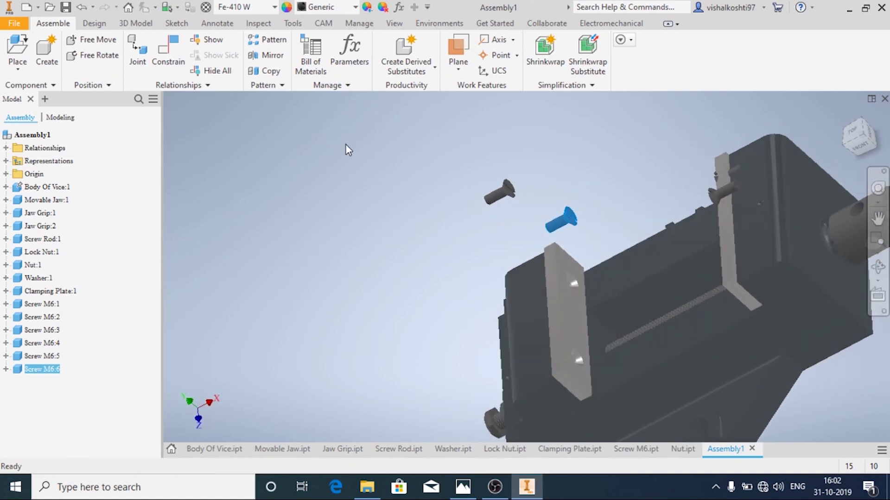
pyautogui.click(176, 58)
pyautogui.click(563, 224)
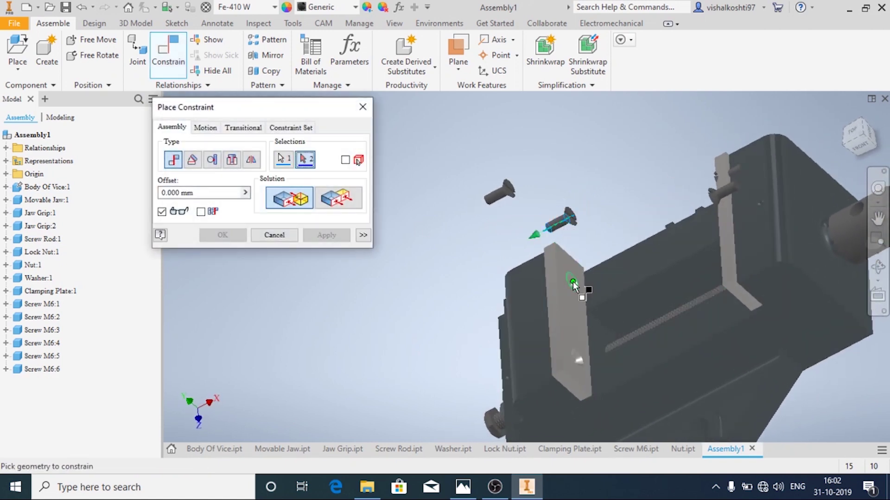
pyautogui.scroll(5, 573, 285)
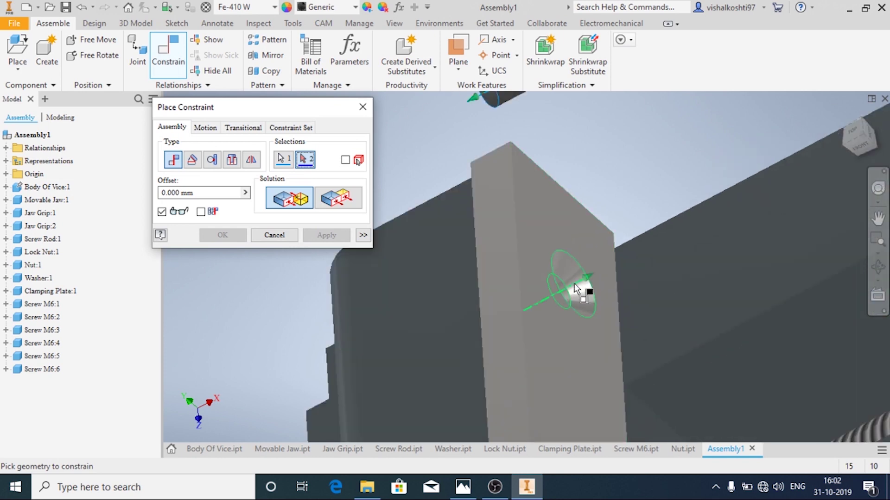
pyautogui.click(574, 287)
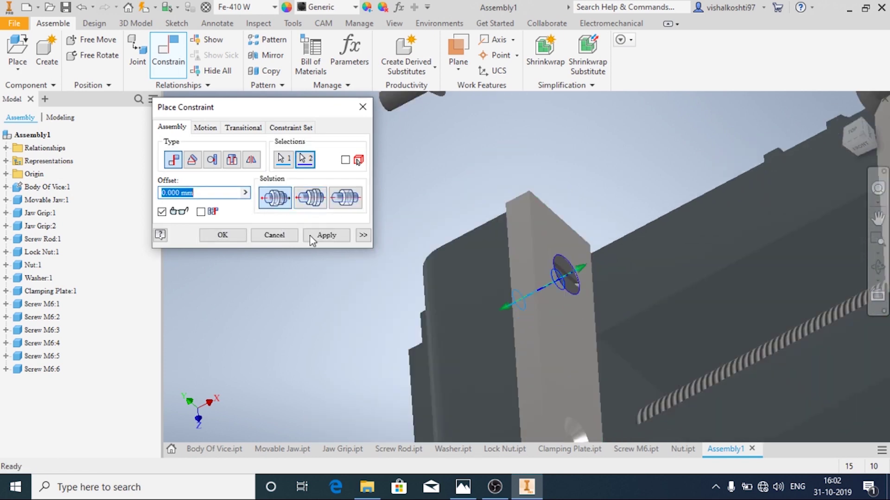
pyautogui.click(327, 235)
# Mate the loose M6 screw's axis with the lower hole axis of the movable jaw's grip at 0 mm offset
pyautogui.scroll(-5, 417, 244)
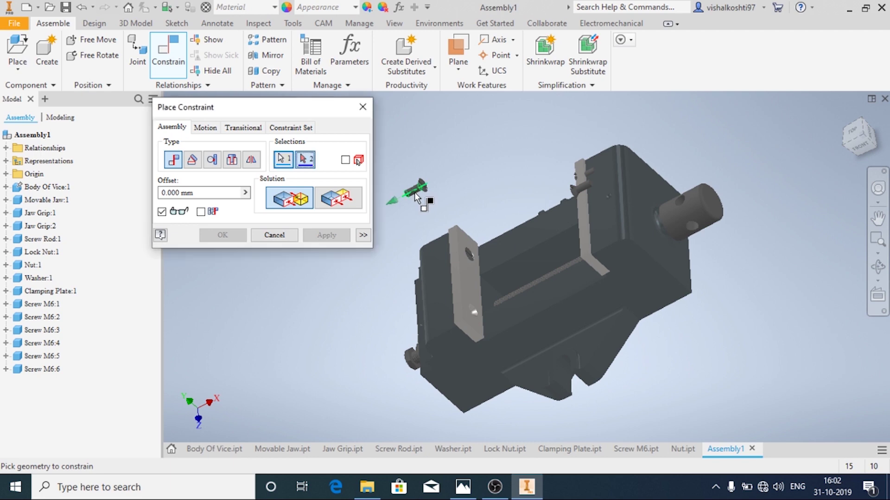
pyautogui.scroll(5, 474, 312)
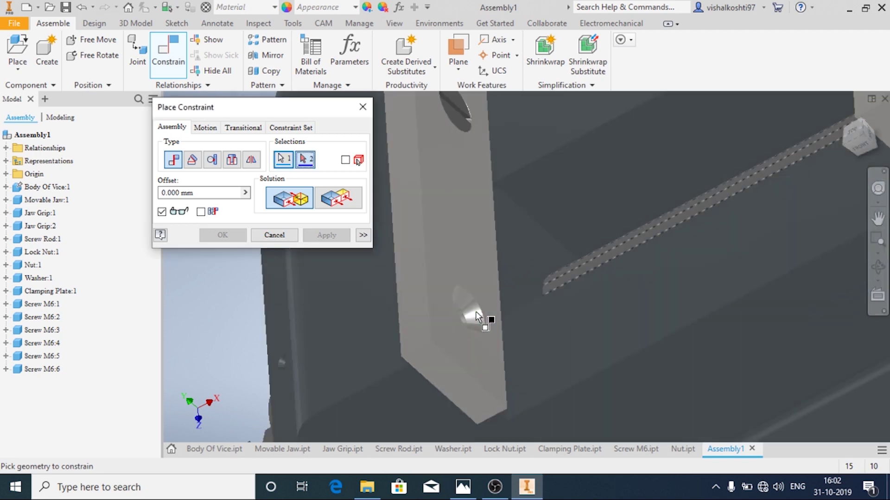
pyautogui.click(466, 313)
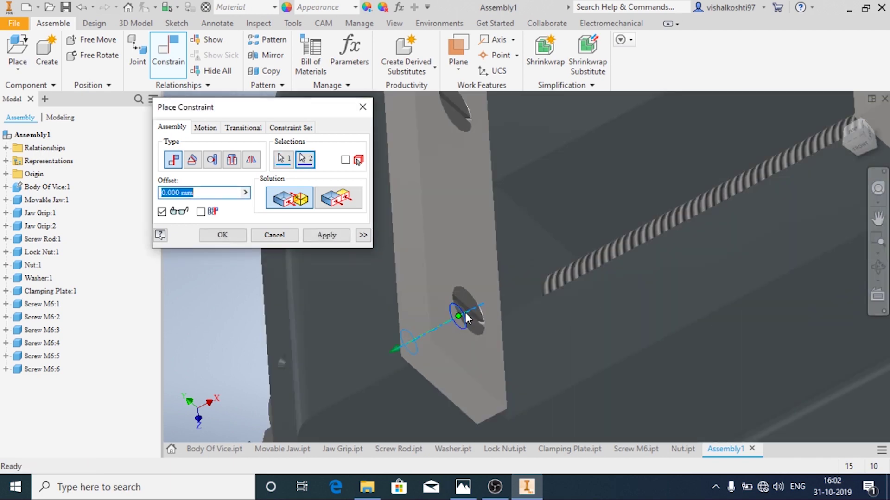
pyautogui.click(345, 239)
# Mate one M6 screw's axis with the fixed jaw grip's hole nearer the open front end at 0 mm offset
pyautogui.scroll(-5, 422, 308)
pyautogui.keyDown('shift'); pyautogui.moveTo(422, 309); pyautogui.dragTo(474, 295, button='middle'); pyautogui.keyUp('shift')
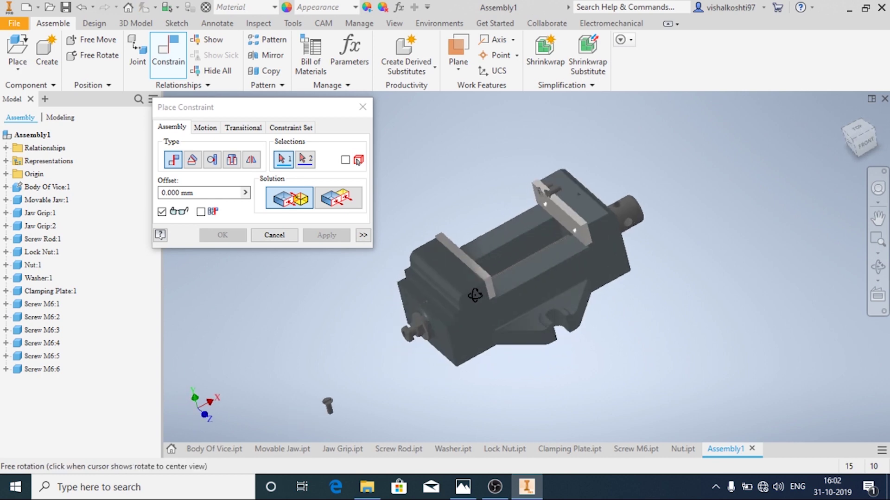
pyautogui.scroll(5, 563, 199)
pyautogui.click(518, 184)
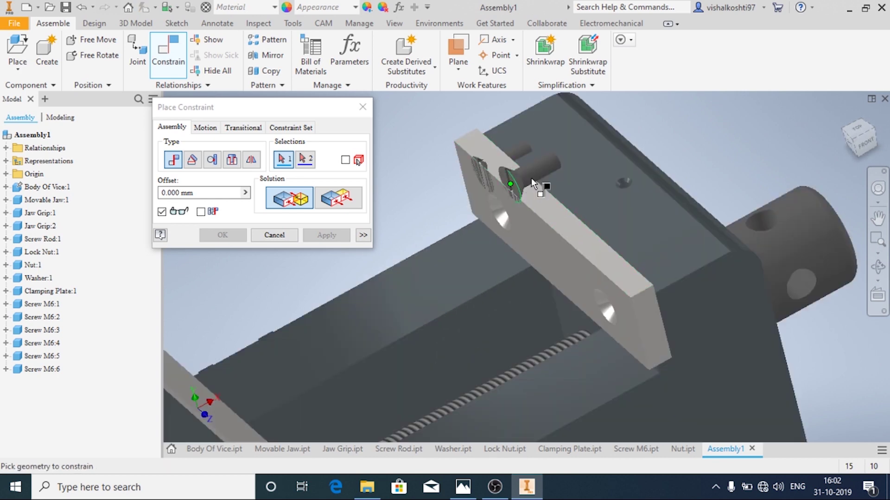
pyautogui.click(602, 302)
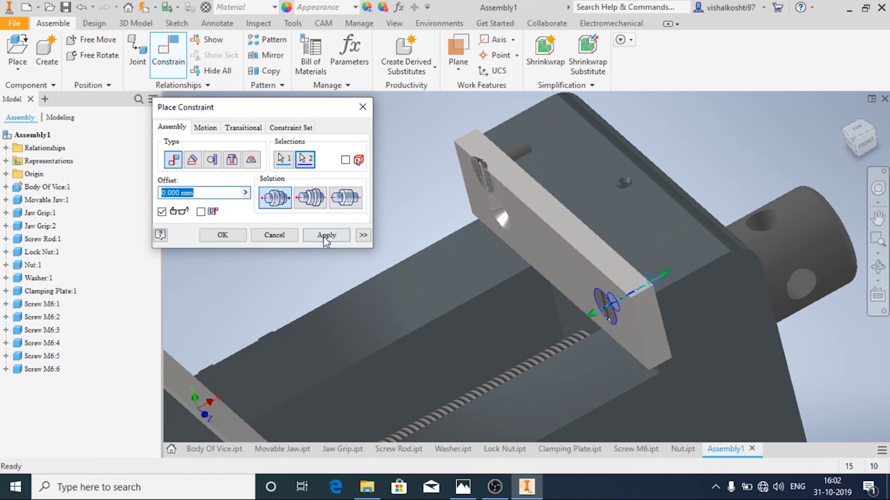
pyautogui.click(326, 235)
# Mate the other embedded M6 screw's axis with the fixed jaw grip's remaining hole axis at 0 mm offset and end constraining
pyautogui.click(494, 185)
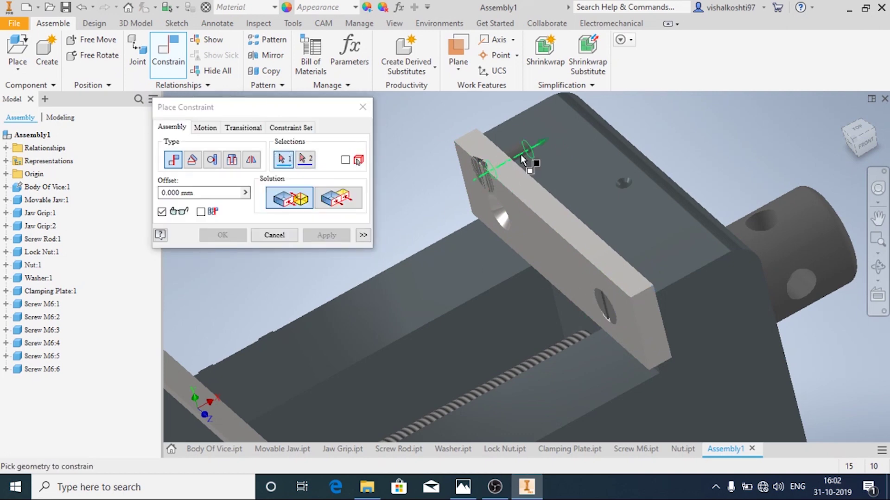
pyautogui.click(497, 212)
pyautogui.click(331, 235)
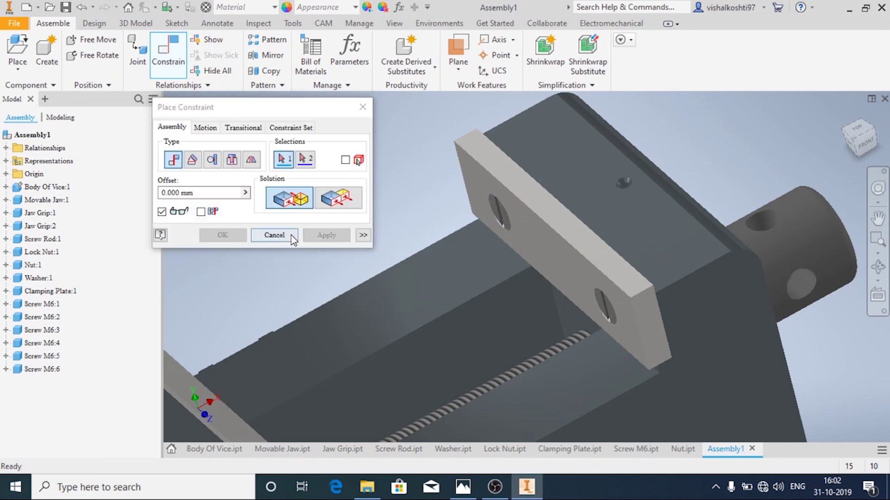
pyautogui.click(285, 235)
# Turn the vice over to examine its underside around the clamping plate and the screws still left loose
pyautogui.press('F6')
pyautogui.keyDown('shift'); pyautogui.moveTo(424, 321); pyautogui.dragTo(378, 271, button='middle'); pyautogui.keyUp('shift')
pyautogui.scroll(-8, 359, 270)
pyautogui.scroll(6, 348, 268)
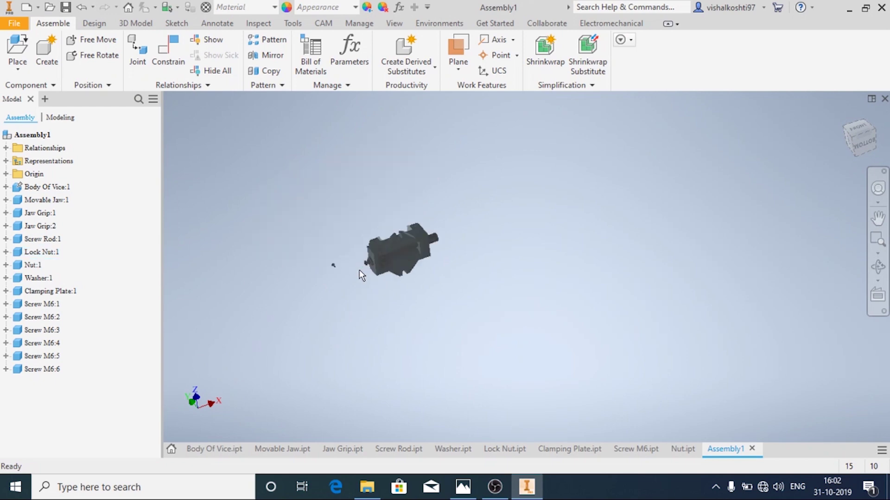
pyautogui.scroll(4, 335, 267)
pyautogui.scroll(-4, 371, 287)
pyautogui.keyDown('shift'); pyautogui.moveTo(376, 248); pyautogui.dragTo(347, 250, button='middle'); pyautogui.keyUp('shift')
pyautogui.scroll(-3, 345, 249)
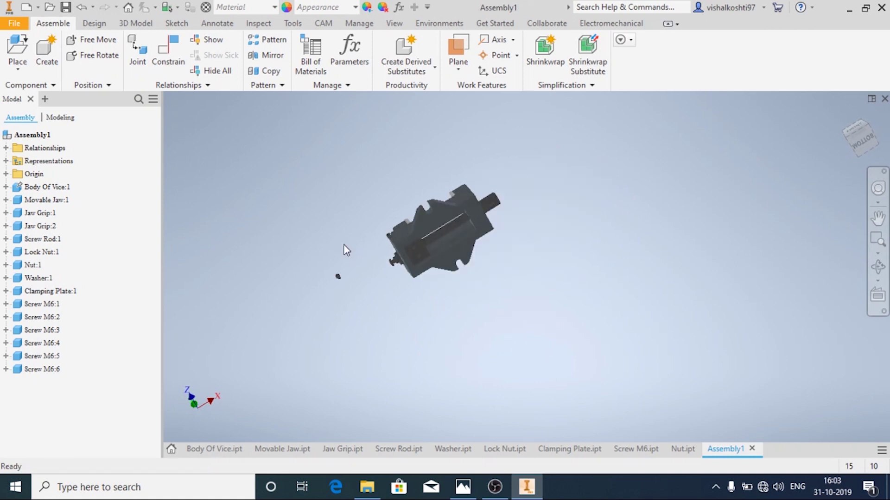
# Constrain a loose M6 screw's head face flush with the clamping plate's outer face on the underside at 0 mm offset
pyautogui.click(146, 56)
pyautogui.click(168, 51)
pyautogui.scroll(5, 360, 310)
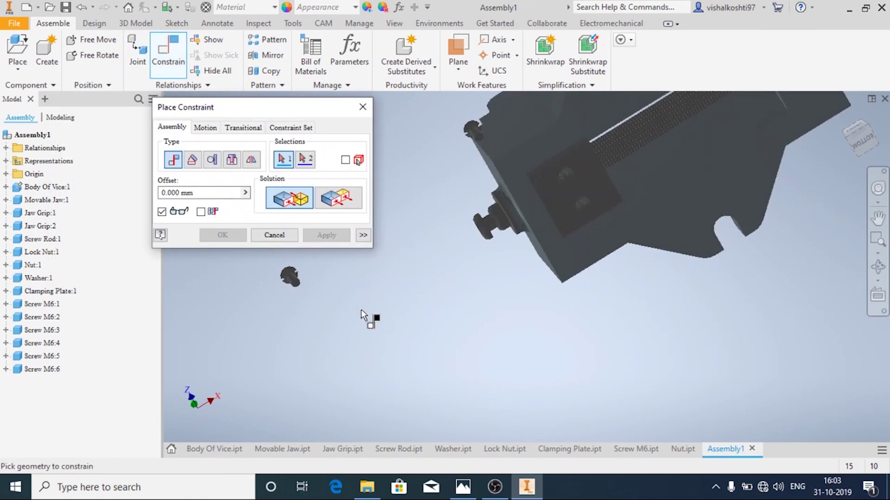
pyautogui.keyDown('shift'); pyautogui.moveTo(334, 310); pyautogui.dragTo(380, 326, button='middle'); pyautogui.keyUp('shift')
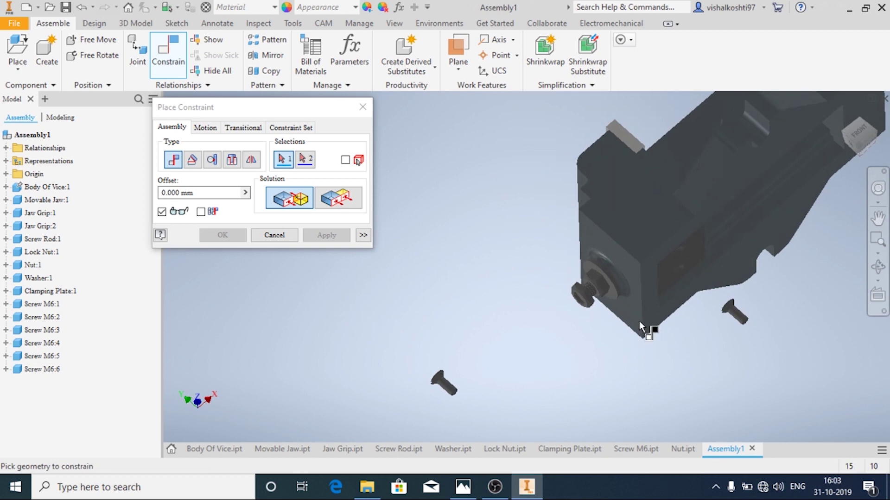
pyautogui.scroll(5, 690, 297)
pyautogui.scroll(-4, 693, 294)
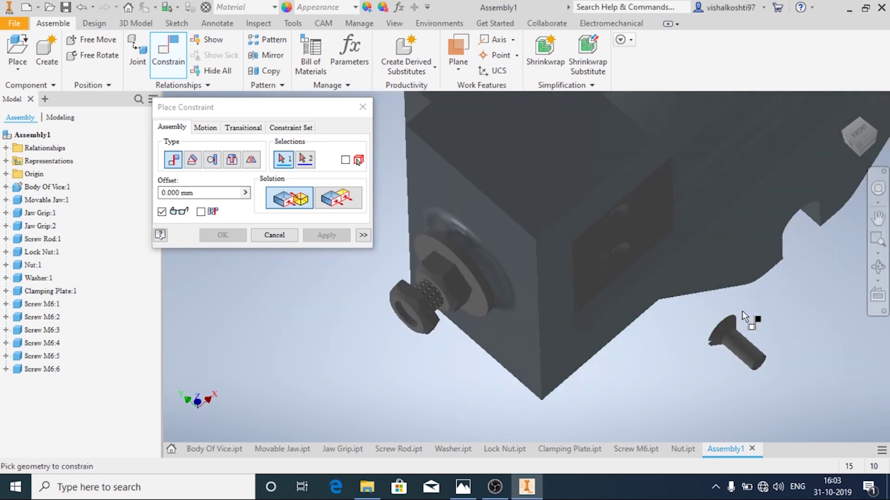
pyautogui.keyDown('shift'); pyautogui.moveTo(645, 330); pyautogui.dragTo(675, 349, button='middle'); pyautogui.keyUp('shift')
pyautogui.scroll(-4, 671, 354)
pyautogui.scroll(6, 713, 396)
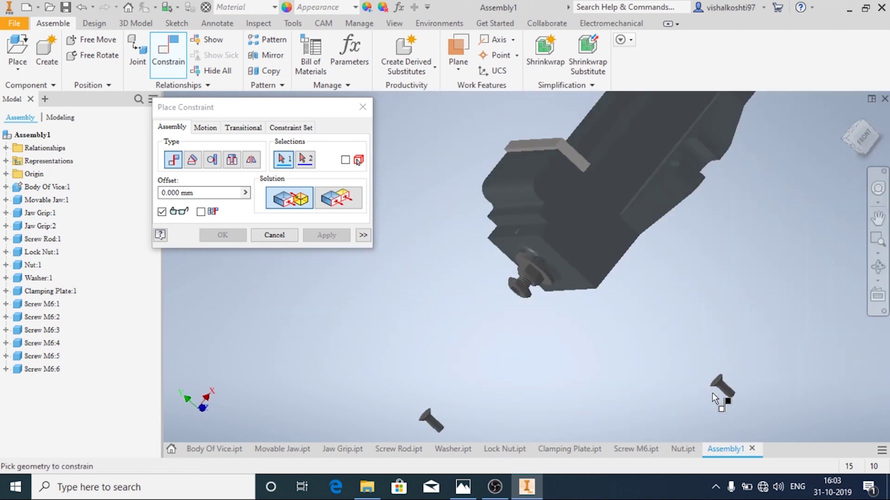
pyautogui.scroll(3, 713, 394)
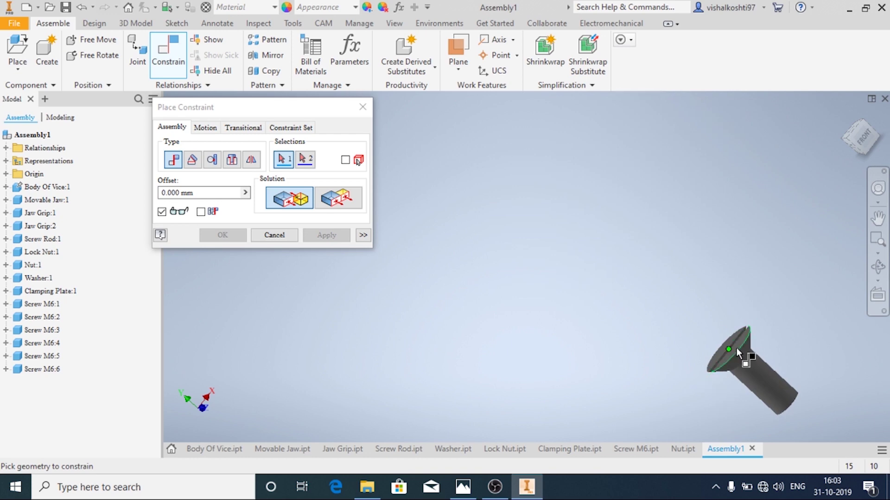
pyautogui.click(723, 345)
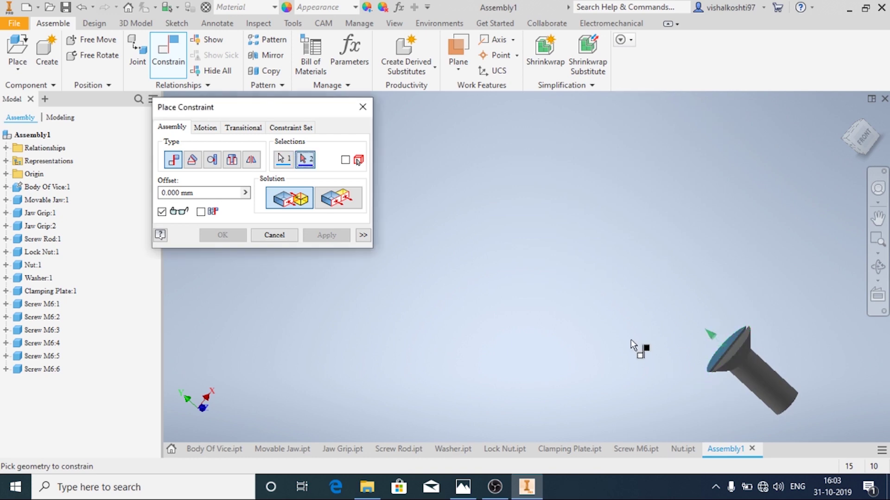
pyautogui.keyDown('shift'); pyautogui.moveTo(630, 339); pyautogui.dragTo(555, 243, button='middle'); pyautogui.keyUp('shift')
pyautogui.scroll(-5, 557, 254)
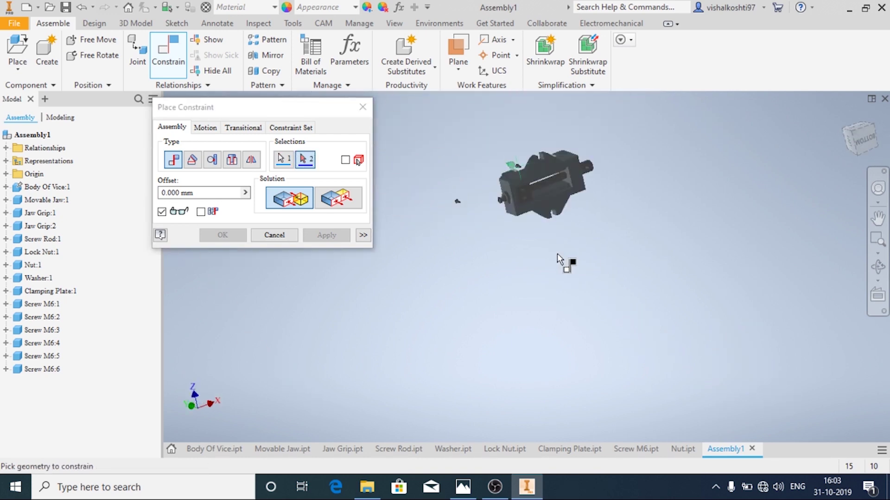
pyautogui.scroll(5, 542, 204)
pyautogui.scroll(5, 514, 190)
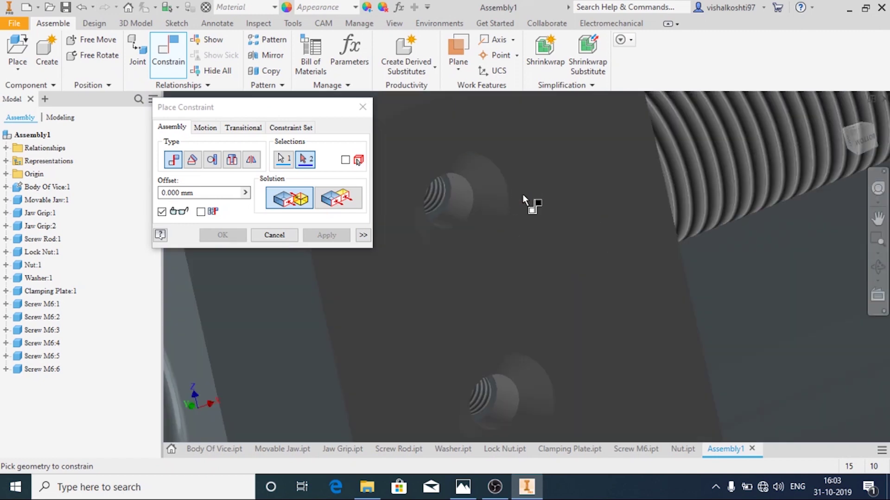
pyautogui.click(586, 206)
pyautogui.click(338, 198)
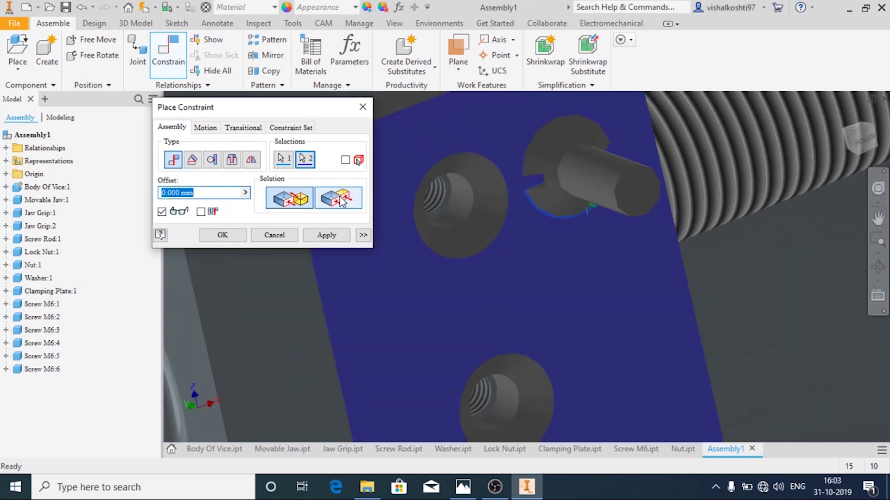
pyautogui.click(320, 236)
# Constrain the last loose M6 screw's head face flush with the clamping plate's outer face at 0 mm offset and end constraining
pyautogui.scroll(-5, 457, 243)
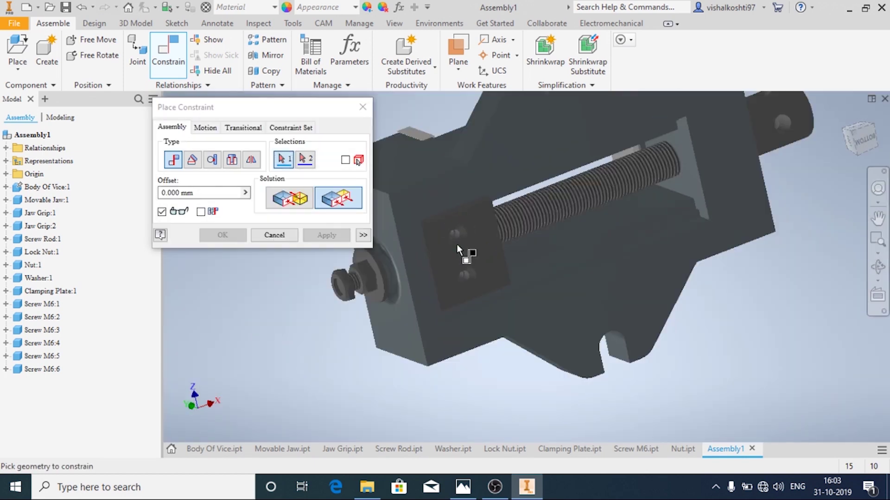
pyautogui.scroll(-1, 493, 278)
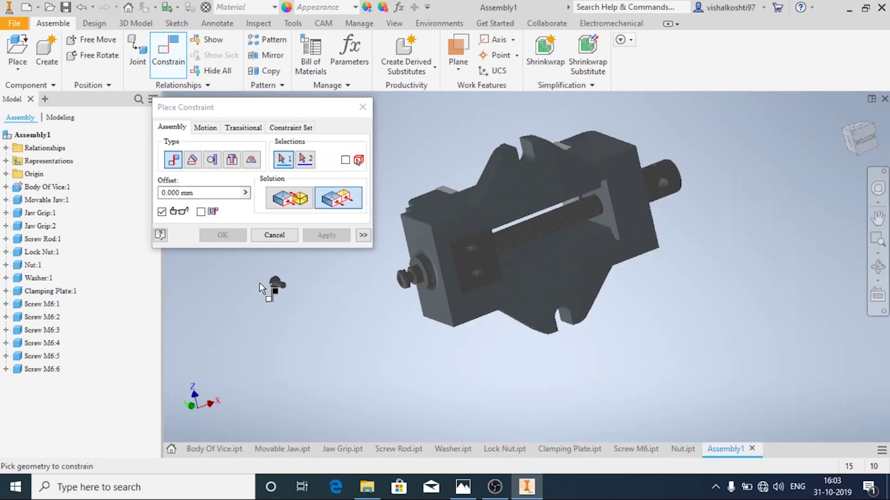
pyautogui.keyDown('shift'); pyautogui.moveTo(259, 283); pyautogui.dragTo(360, 307, button='middle'); pyautogui.keyUp('shift')
pyautogui.keyDown('shift'); pyautogui.moveTo(554, 413); pyautogui.dragTo(618, 397, button='middle'); pyautogui.keyUp('shift')
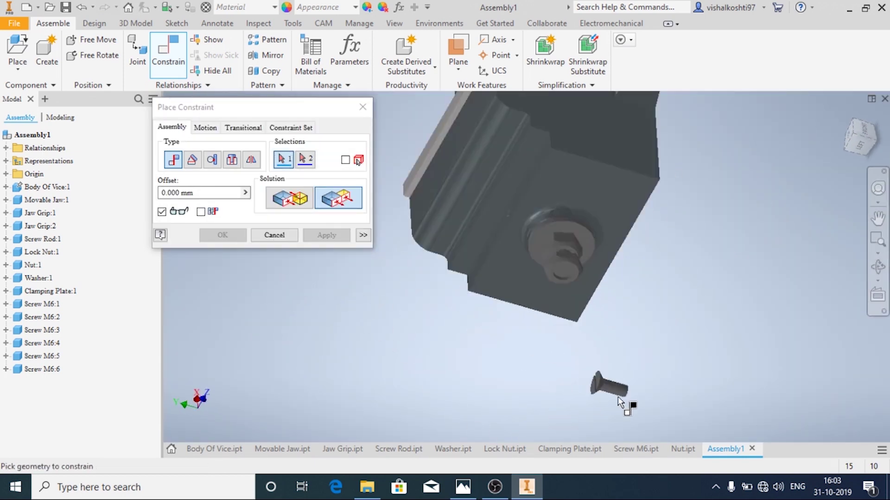
pyautogui.scroll(5, 618, 397)
pyautogui.scroll(-3, 502, 305)
pyautogui.click(473, 274)
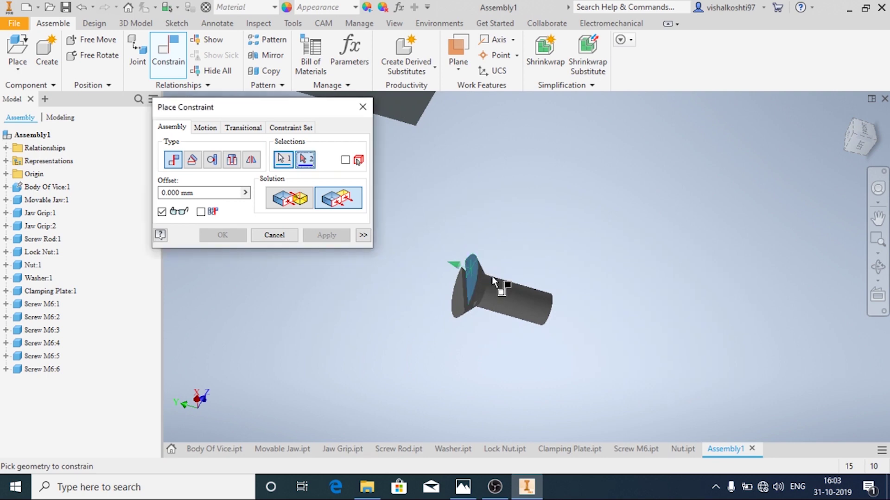
pyautogui.scroll(-3, 519, 269)
pyautogui.keyDown('shift'); pyautogui.moveTo(536, 248); pyautogui.dragTo(453, 272, button='middle'); pyautogui.keyUp('shift')
pyautogui.scroll(-5, 453, 272)
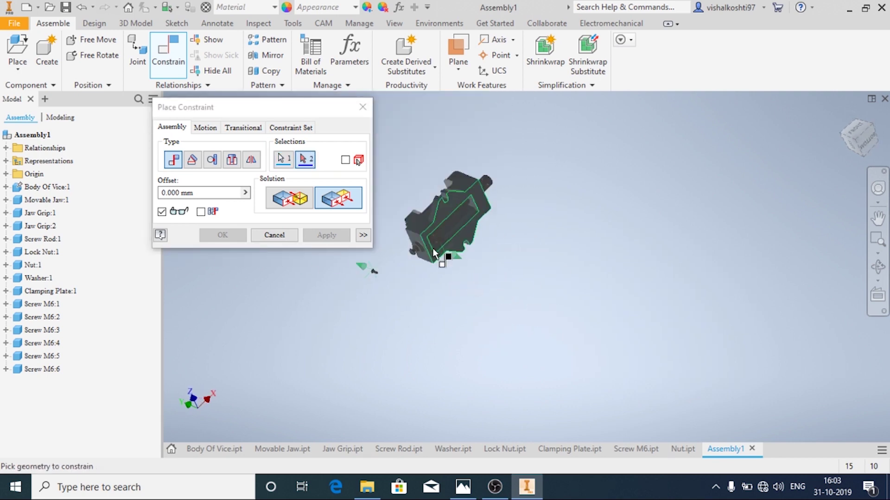
pyautogui.scroll(4, 440, 238)
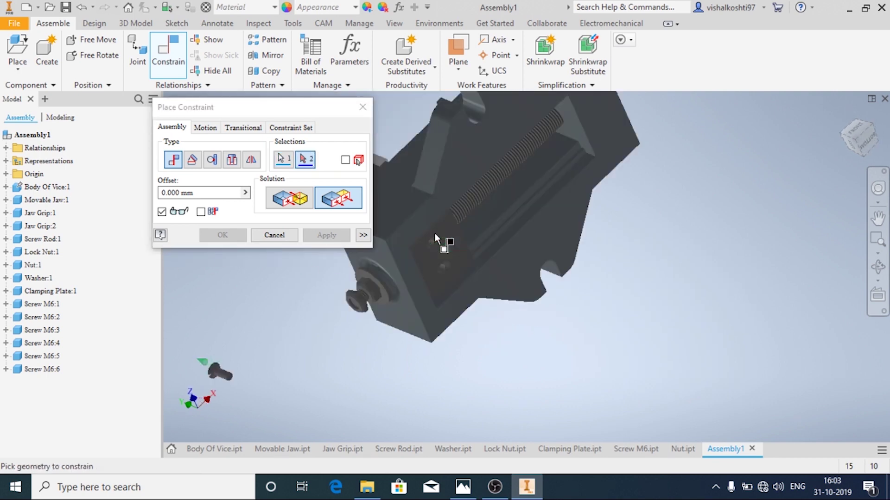
pyautogui.click(465, 255)
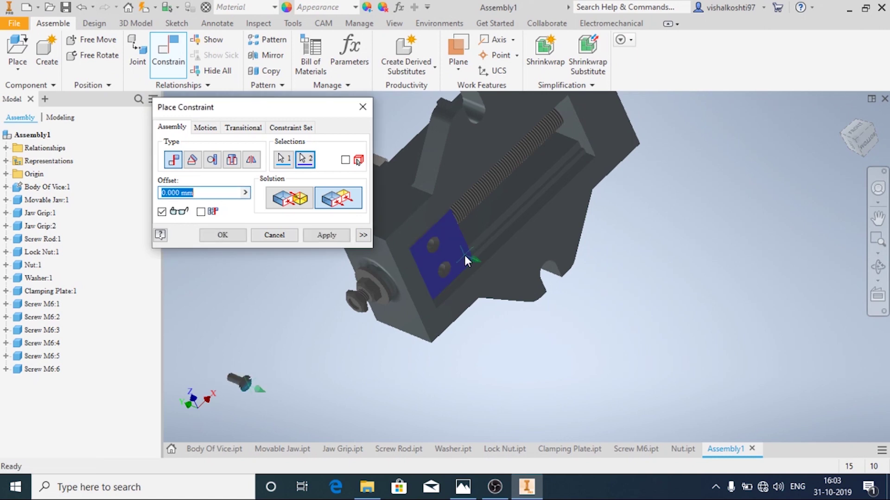
pyautogui.click(338, 237)
pyautogui.click(275, 236)
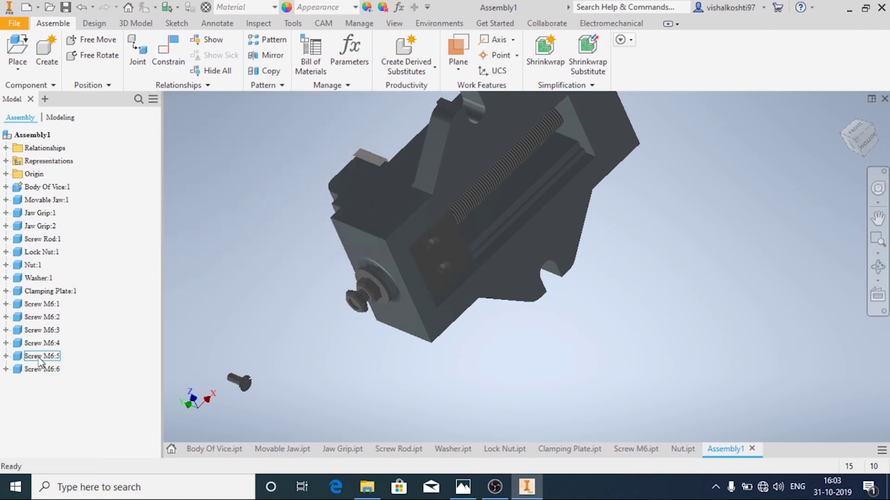
# Slide Screw M6:4 clear of the clamping plate and mate its axis with the plate's upper hole axis at 0 mm offset
pyautogui.click(42, 369)
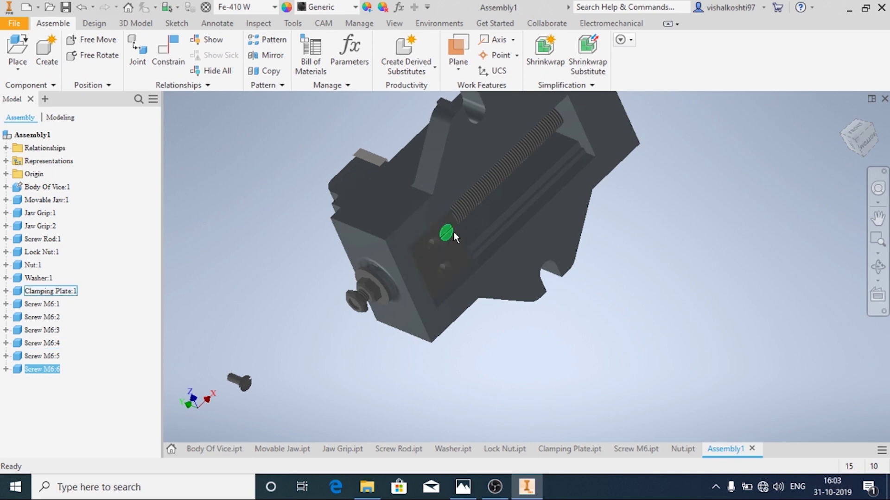
pyautogui.moveTo(452, 233); pyautogui.dragTo(491, 232)
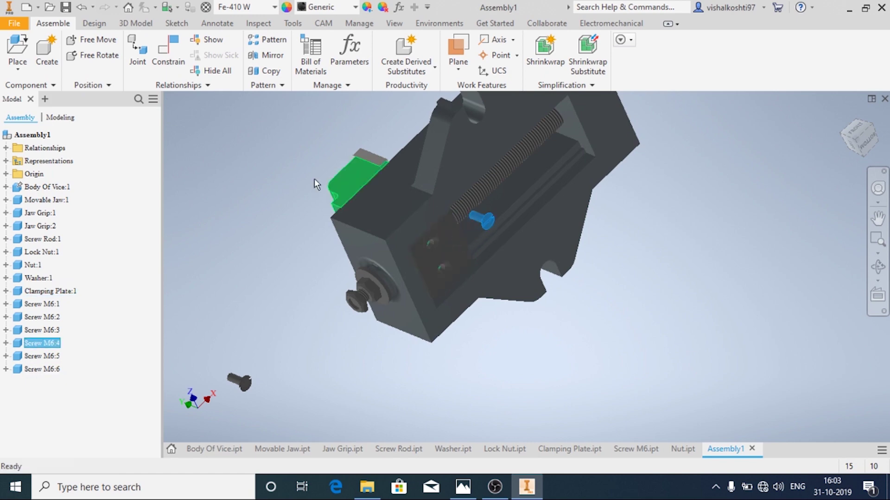
pyautogui.click(171, 57)
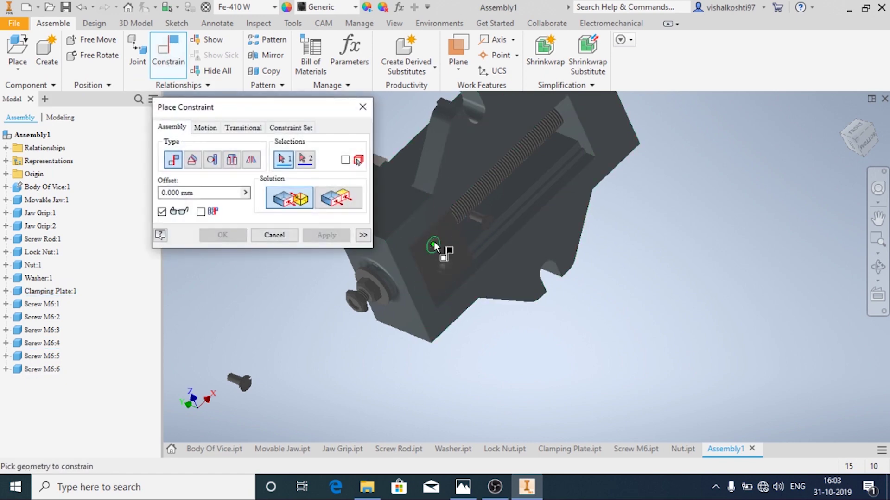
pyautogui.scroll(3, 433, 242)
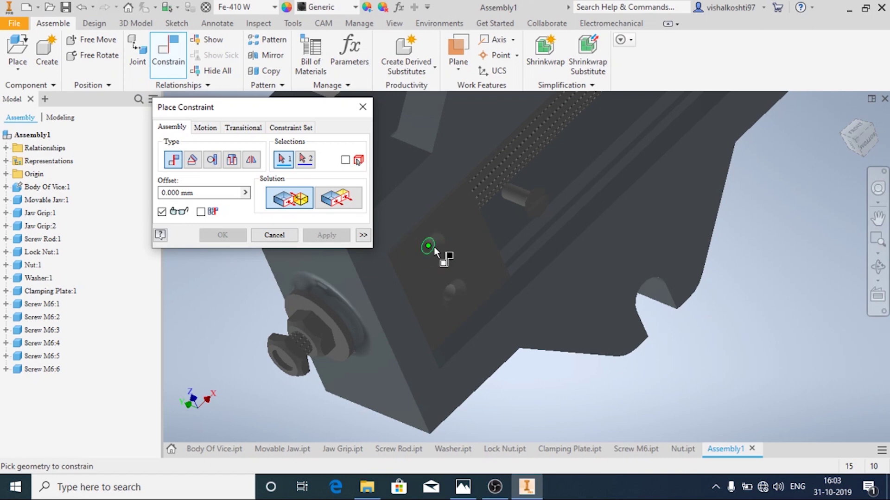
pyautogui.click(429, 245)
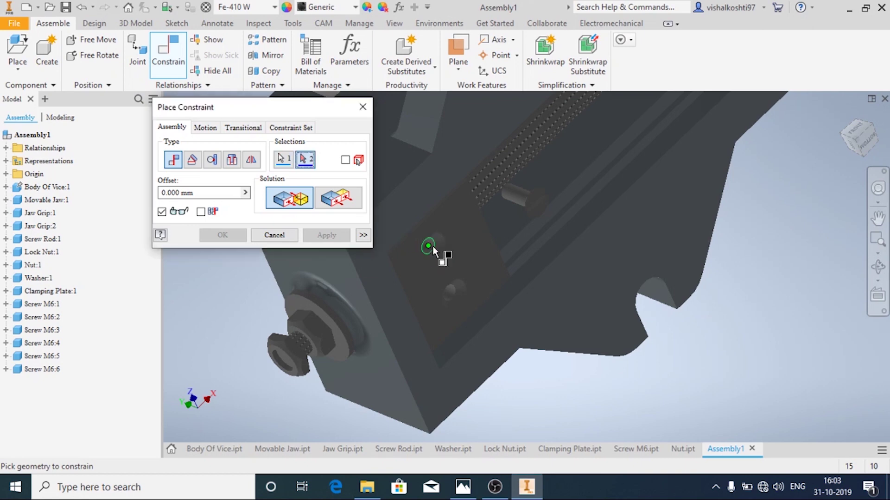
pyautogui.click(510, 200)
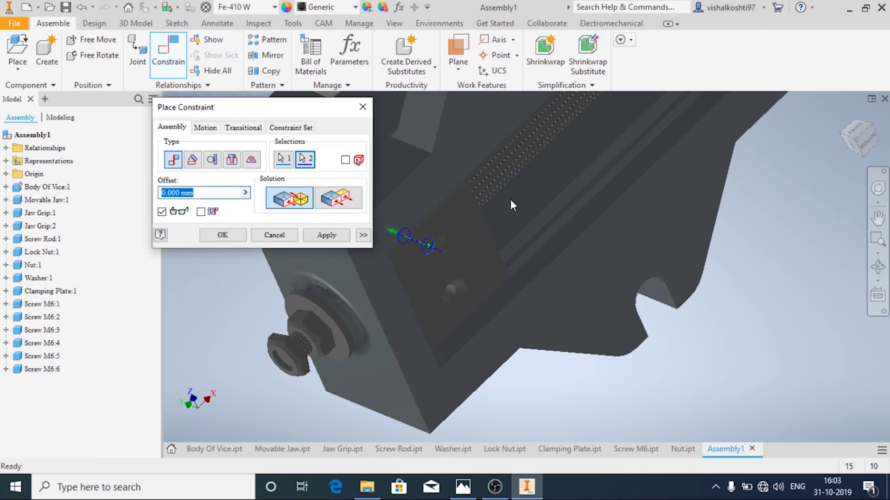
pyautogui.click(327, 235)
# Mate the remaining loose M6 screw's axis with the clamping plate's lower hole axis at 0 mm offset
pyautogui.scroll(-4, 278, 343)
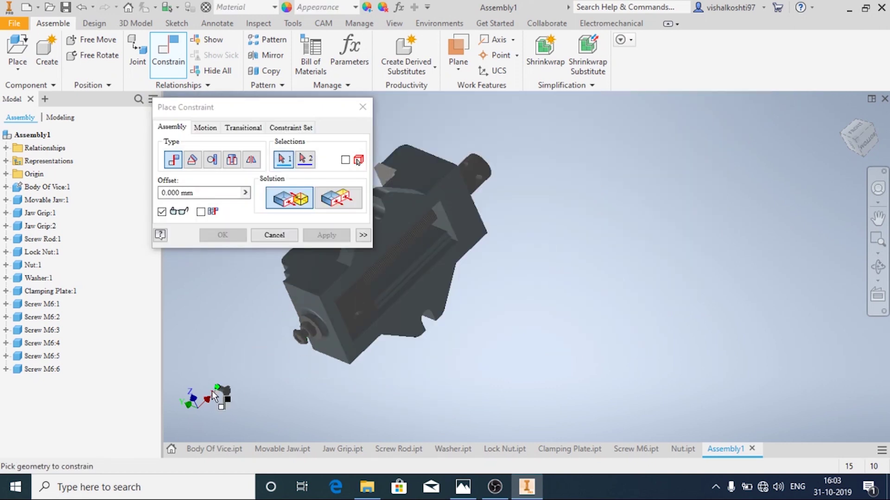
pyautogui.scroll(5, 213, 391)
pyautogui.click(229, 387)
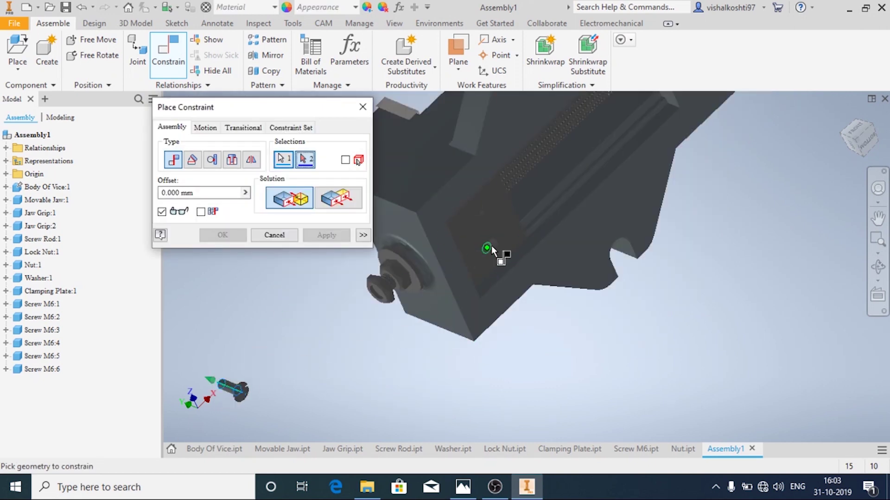
pyautogui.scroll(3, 492, 252)
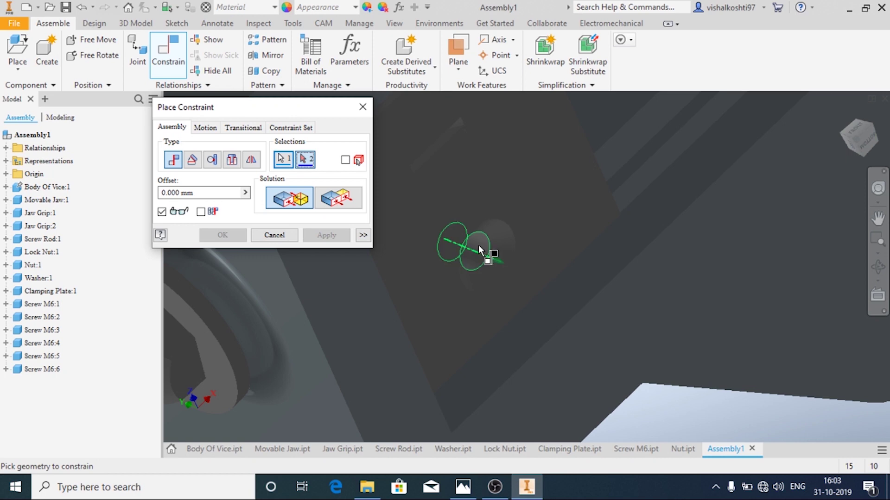
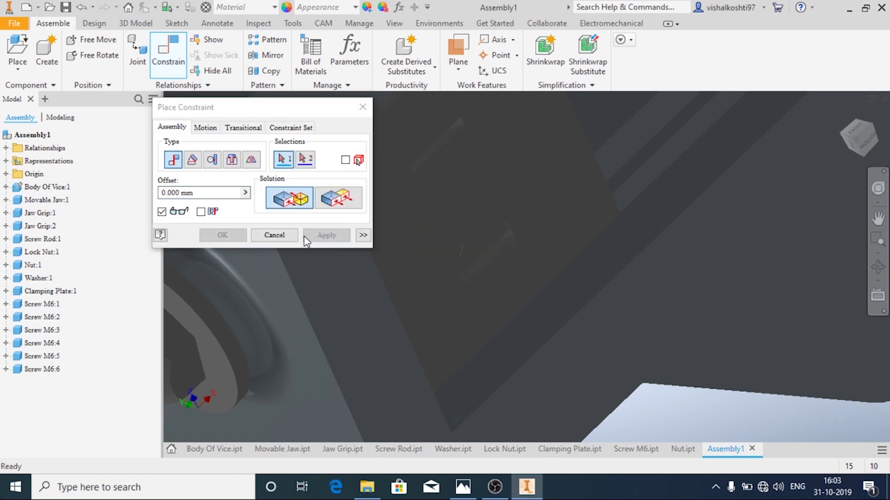
# Mate the lock nut's inner face with the nut's outer face on the screw rod at 0 mm offset and end constraining
pyautogui.scroll(-5, 364, 278)
pyautogui.keyDown('shift'); pyautogui.moveTo(262, 273); pyautogui.dragTo(465, 222, button='middle'); pyautogui.keyUp('shift')
pyautogui.scroll(3, 466, 220)
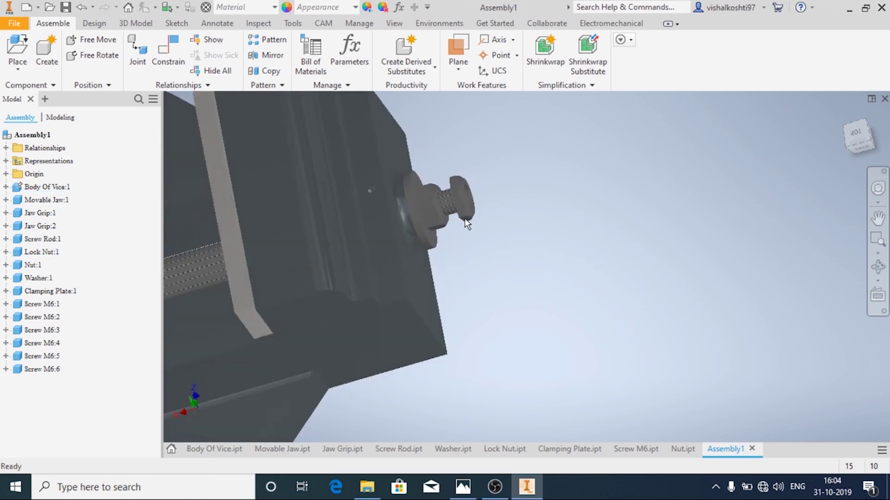
pyautogui.click(454, 203)
pyautogui.keyDown('ctrl'); pyautogui.click(446, 205); pyautogui.keyUp('ctrl')
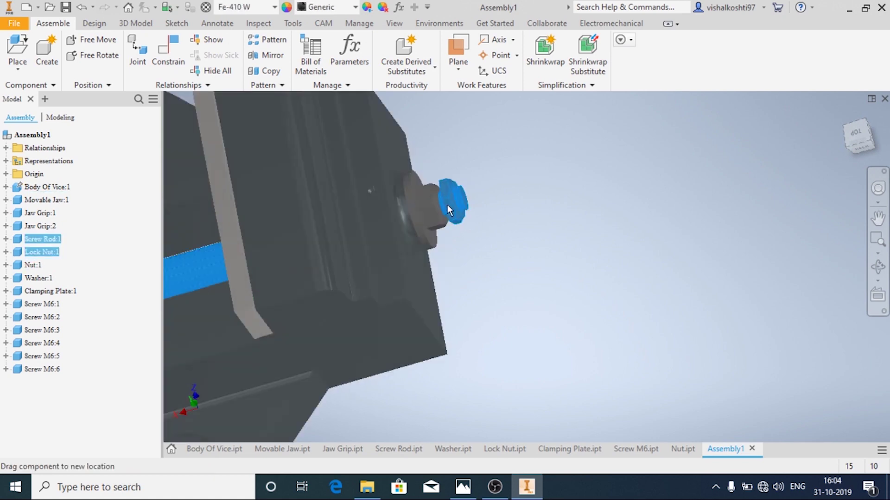
pyautogui.press('Escape')
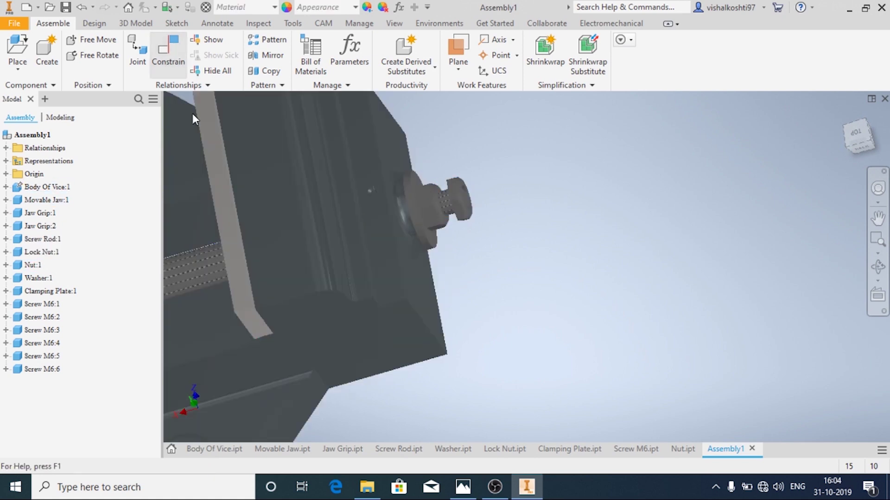
pyautogui.click(169, 50)
pyautogui.scroll(5, 413, 207)
pyautogui.click(505, 196)
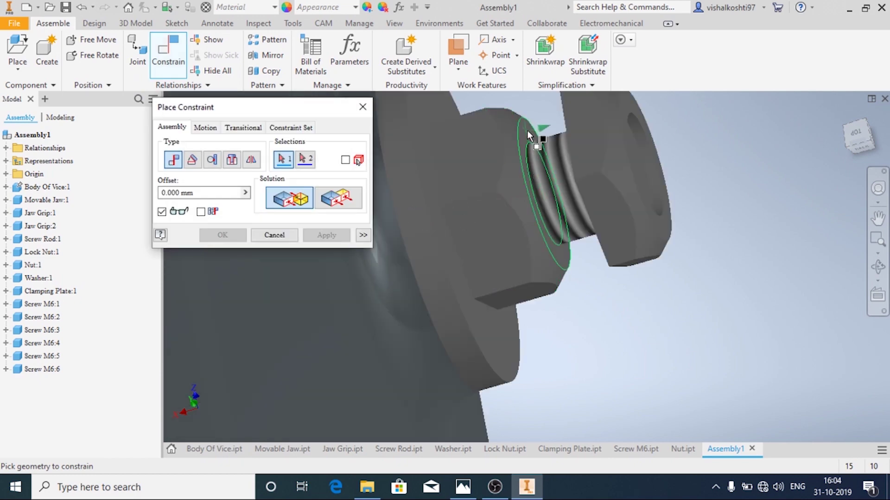
pyautogui.keyDown('shift'); pyautogui.moveTo(516, 191); pyautogui.dragTo(540, 228, button='middle'); pyautogui.keyUp('shift')
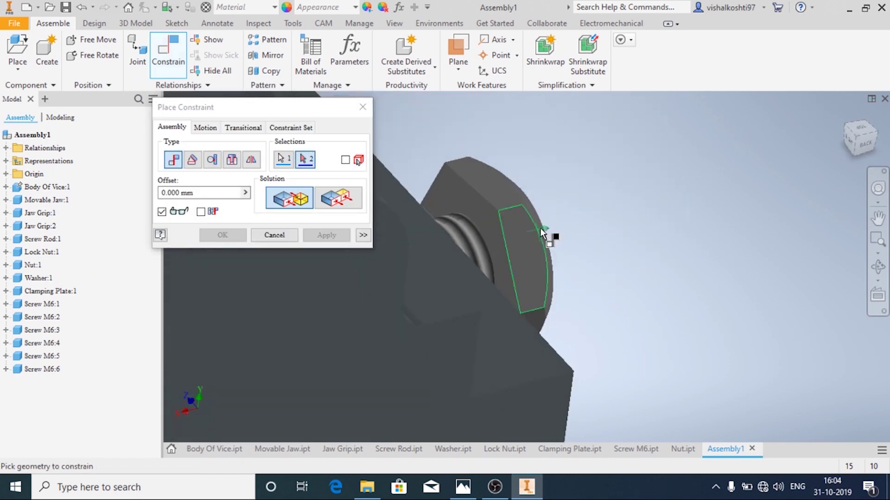
pyautogui.click(469, 198)
pyautogui.click(328, 236)
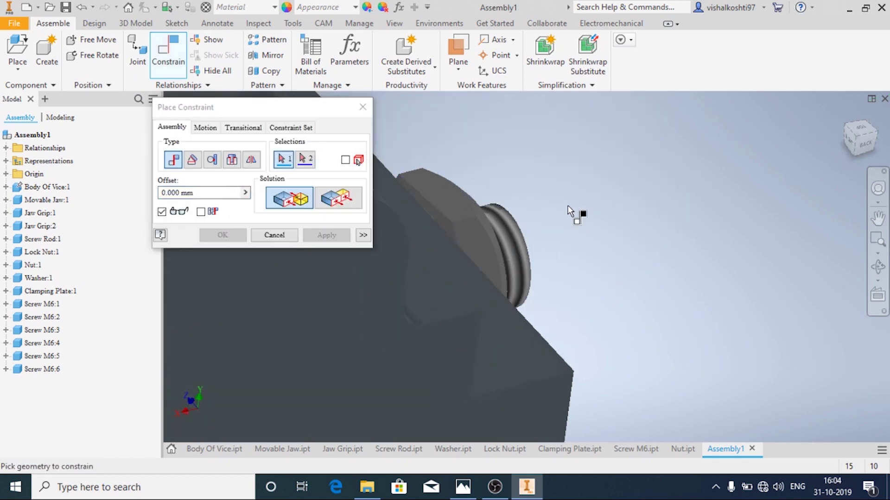
pyautogui.click(293, 234)
# Save the assembly in the machine vice folder under the name MACHINE VICE
pyautogui.scroll(-5, 481, 238)
pyautogui.keyDown('shift'); pyautogui.moveTo(505, 241); pyautogui.dragTo(620, 236, button='middle'); pyautogui.keyUp('shift')
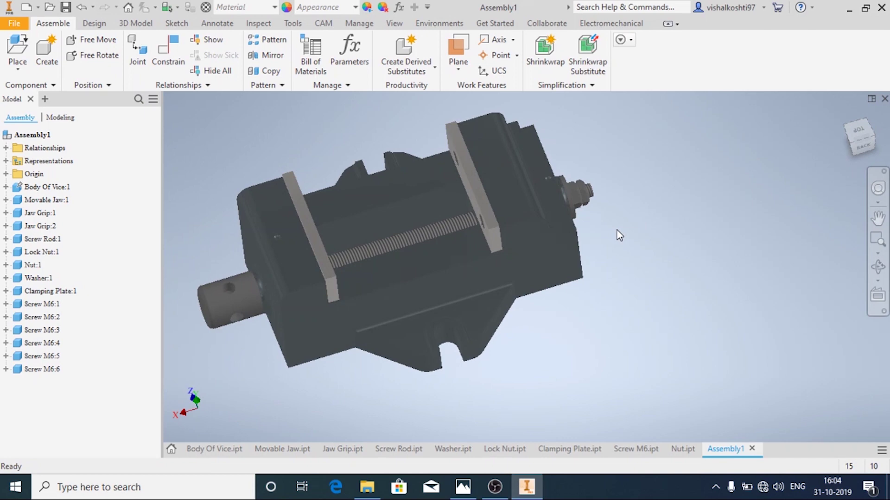
pyautogui.hotkey('ctrl', 's')
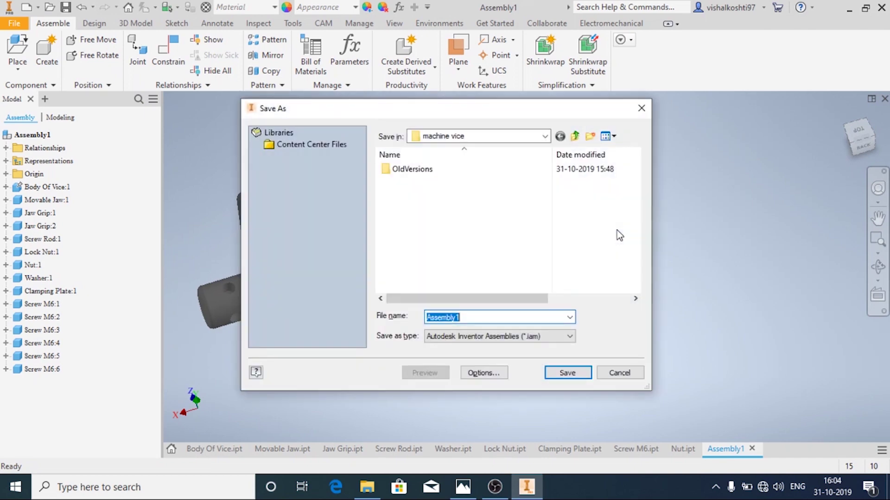
pyautogui.press('BackSpace')
pyautogui.write('mA')
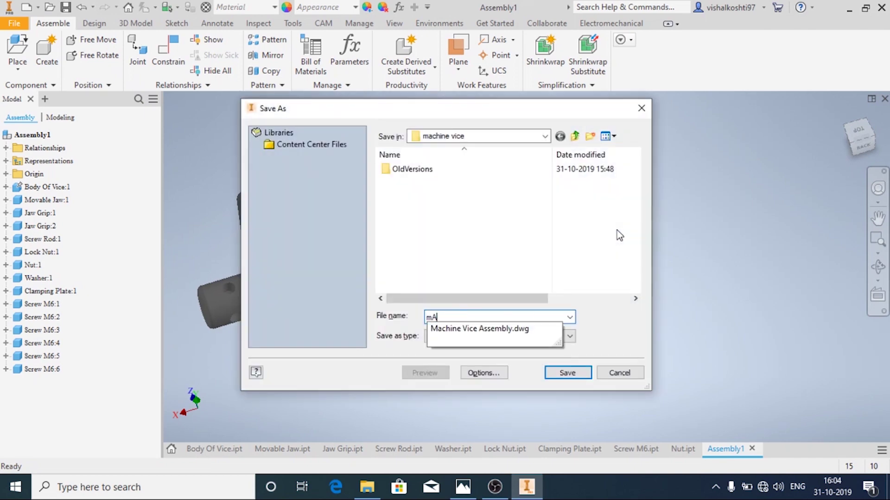
pyautogui.write('CHIN')
pyautogui.press('BackSpace')
pyautogui.press('BackSpace')
pyautogui.press('BackSpace')
pyautogui.press('BackSpace')
pyautogui.press('BackSpace')
pyautogui.press('BackSpace')
pyautogui.write('MA')
pyautogui.press('Return')
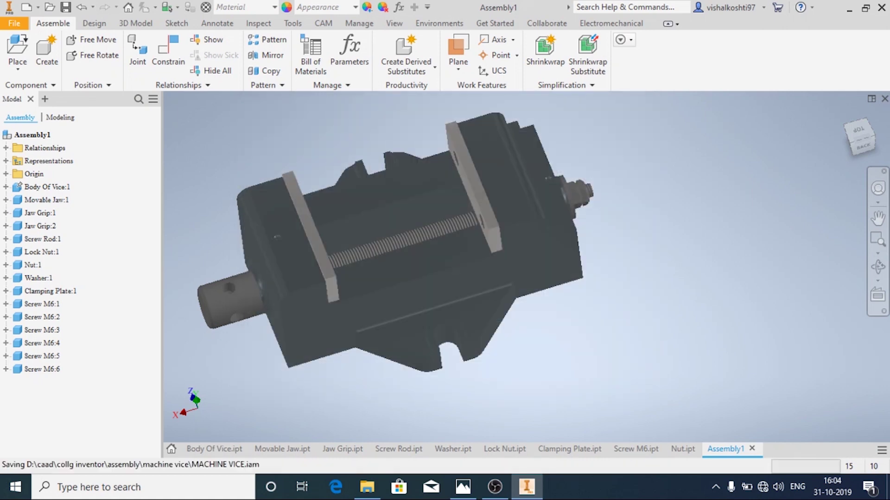
# Create a new drawing file from the metric ISO.dwg template
pyautogui.click(18, 21)
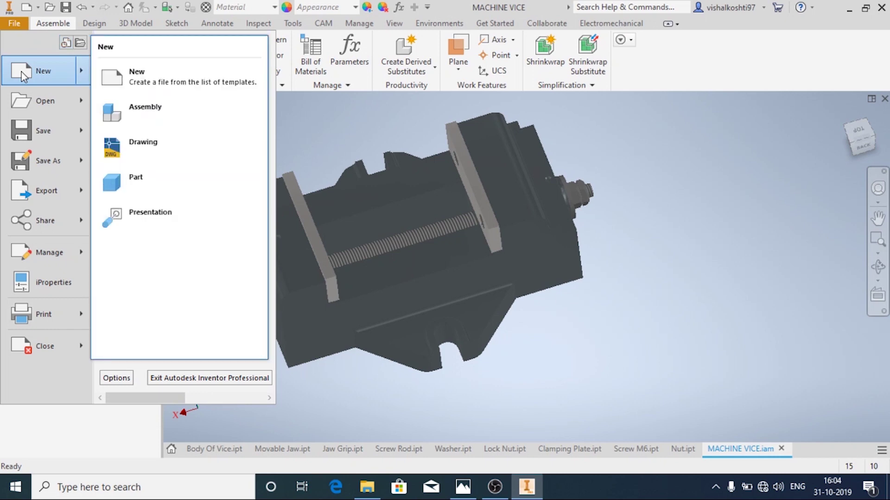
pyautogui.click(22, 76)
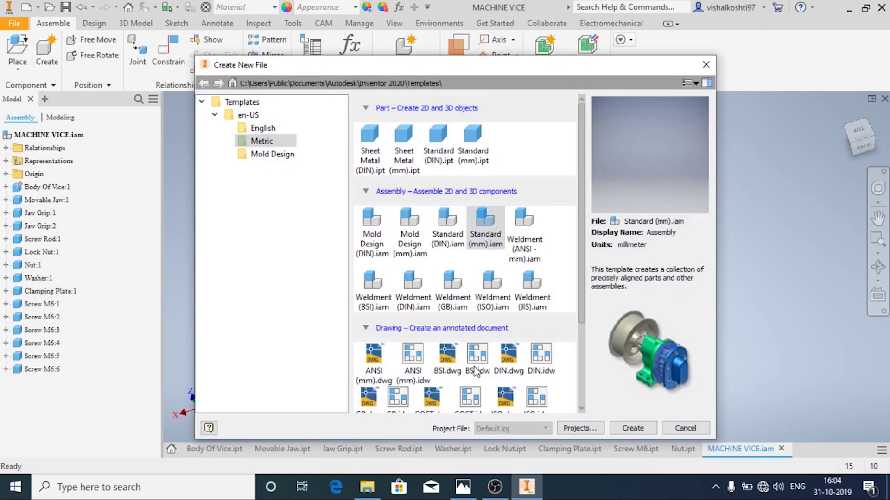
pyautogui.scroll(-3, 488, 373)
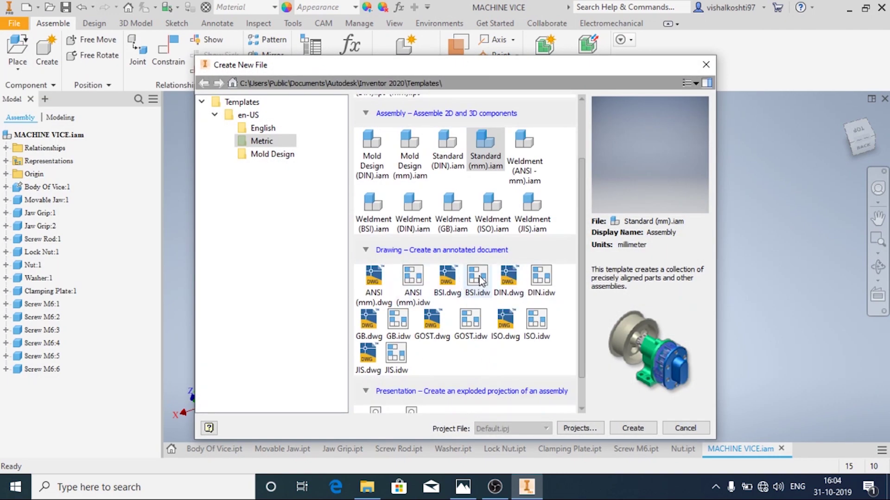
pyautogui.click(505, 326)
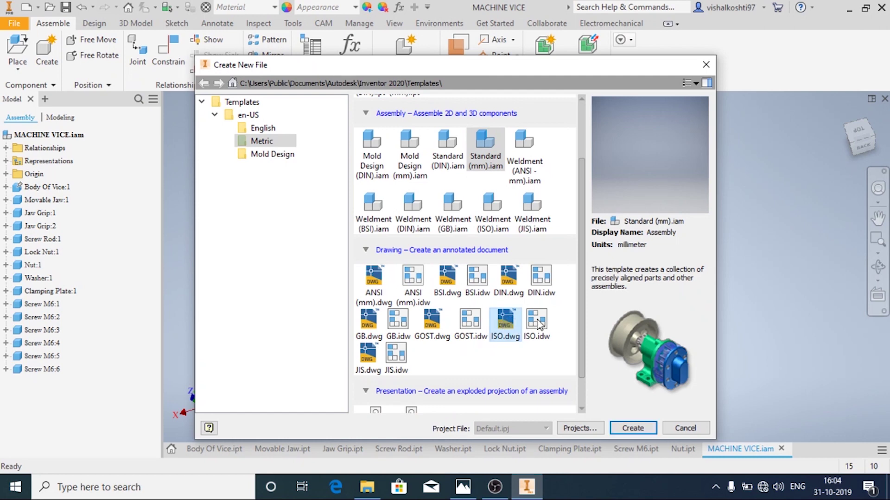
pyautogui.click(632, 429)
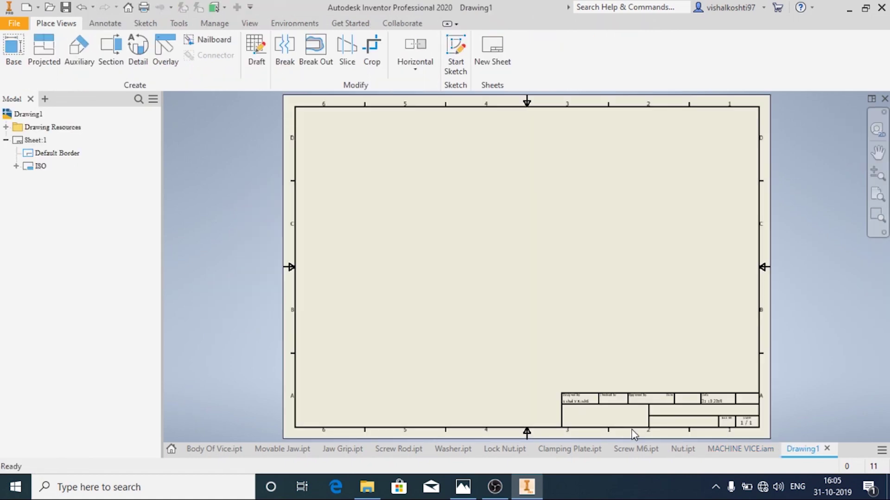
# Start a base view in the drawing and choose the MACHINE VICE assembly file as its source
pyautogui.click(737, 448)
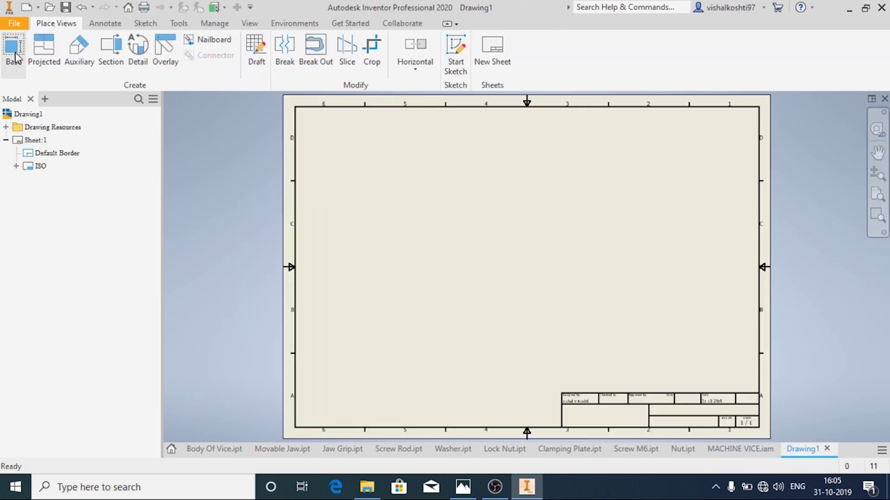
pyautogui.click(14, 55)
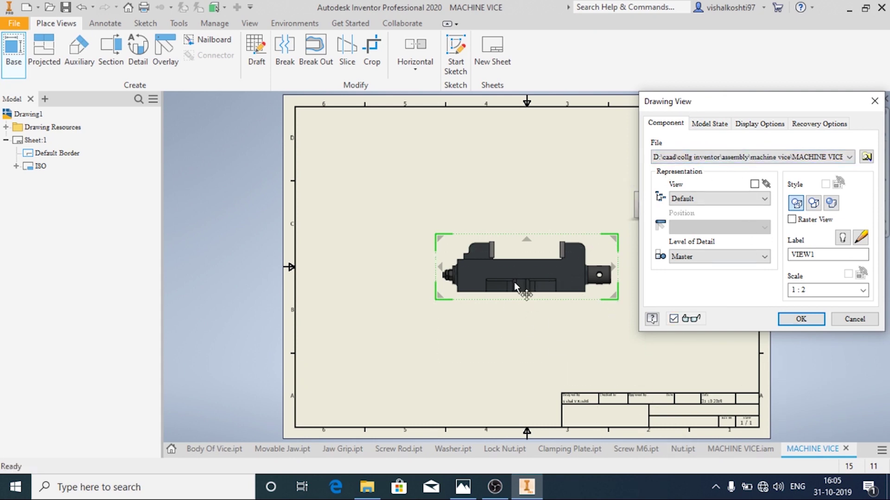
pyautogui.click(750, 449)
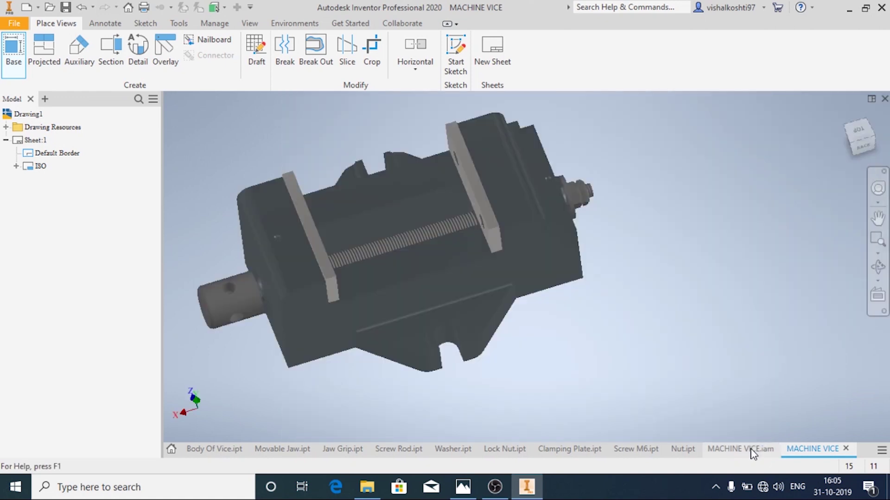
pyautogui.click(807, 449)
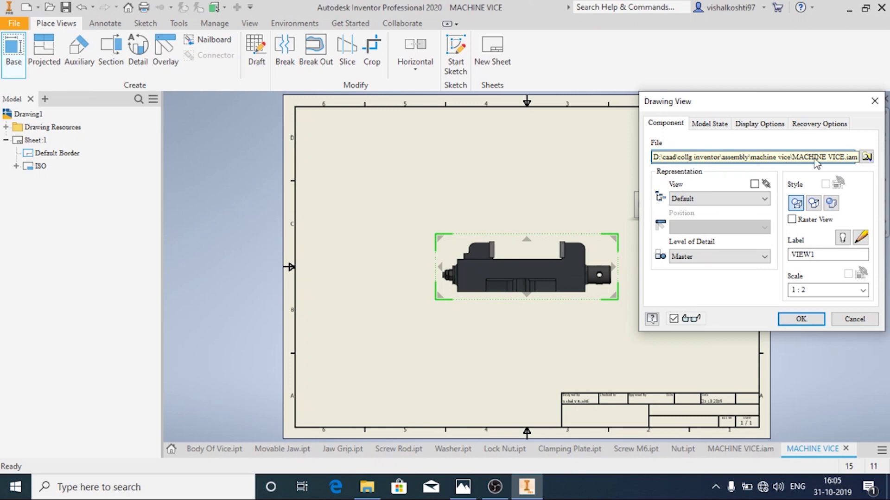
pyautogui.click(743, 449)
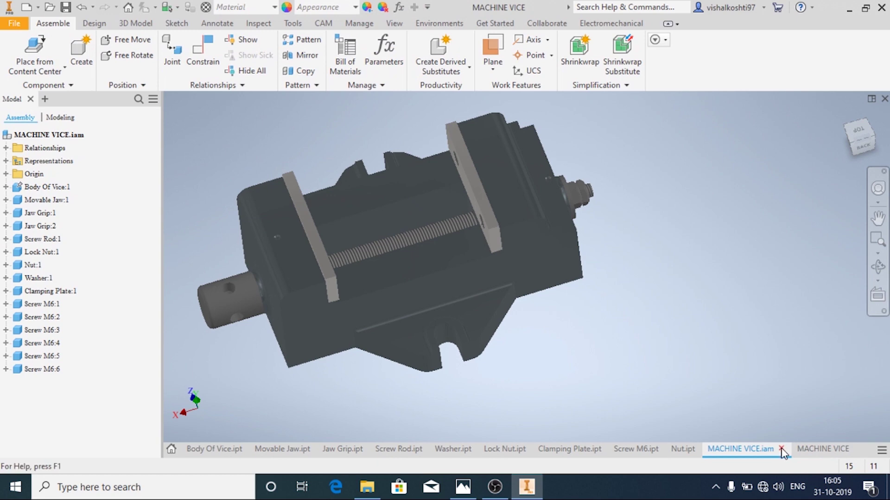
pyautogui.click(807, 452)
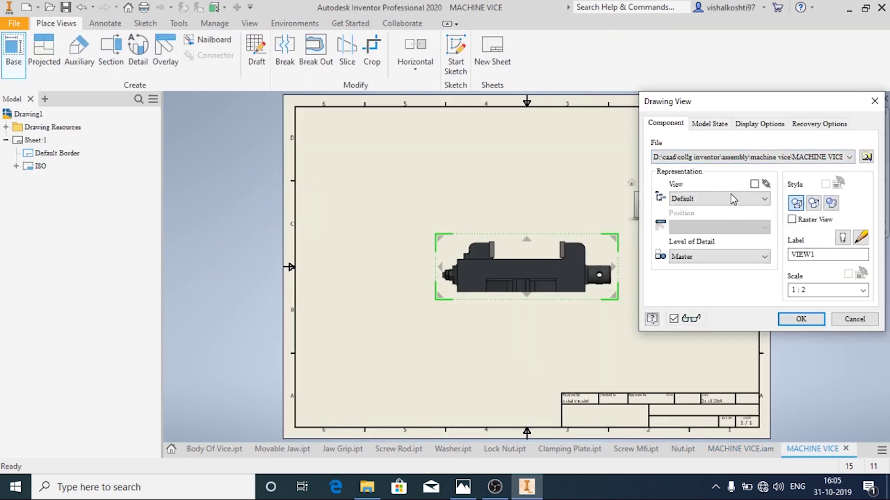
pyautogui.click(866, 157)
pyautogui.scroll(-1, 465, 217)
pyautogui.scroll(1, 464, 230)
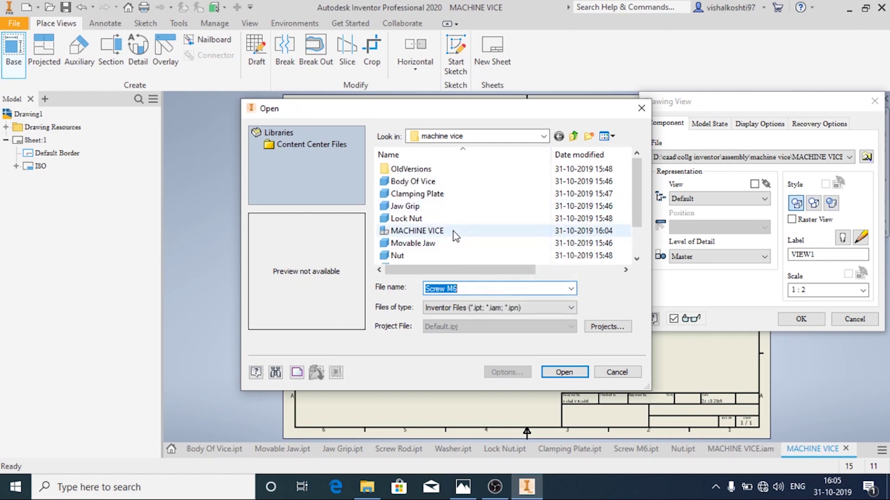
pyautogui.moveTo(455, 235)
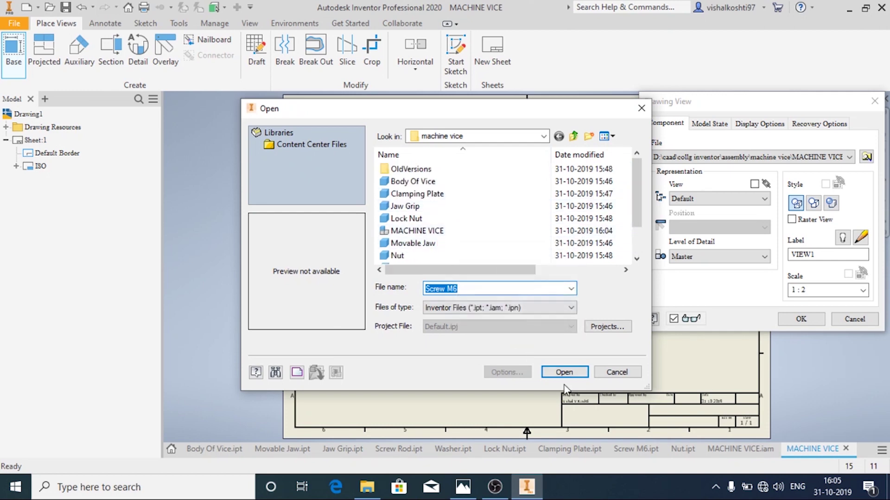
pyautogui.click(507, 232)
pyautogui.click(565, 371)
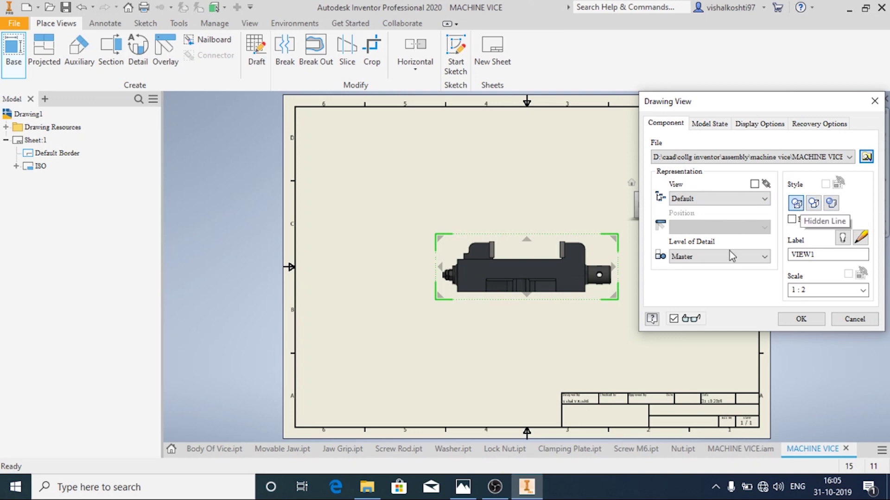
# Try a 1:1 scale for the base view and check how it fits on the sheet
pyautogui.click(862, 291)
pyautogui.click(863, 291)
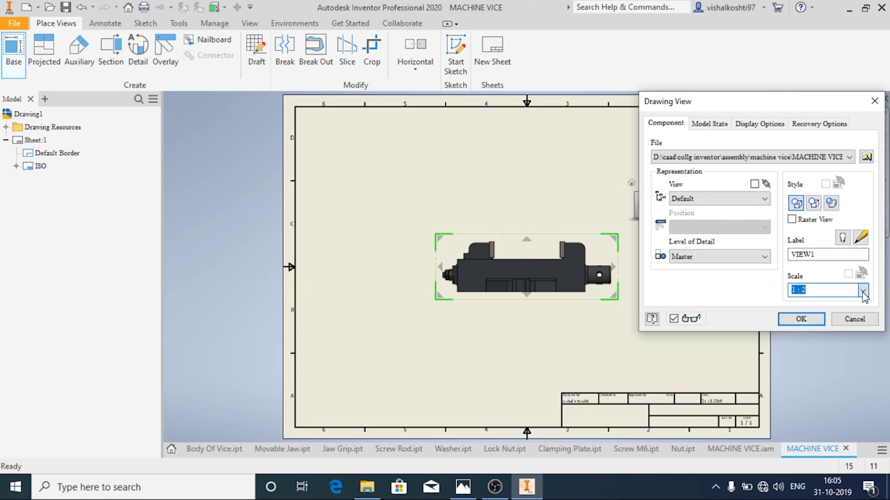
pyautogui.click(860, 292)
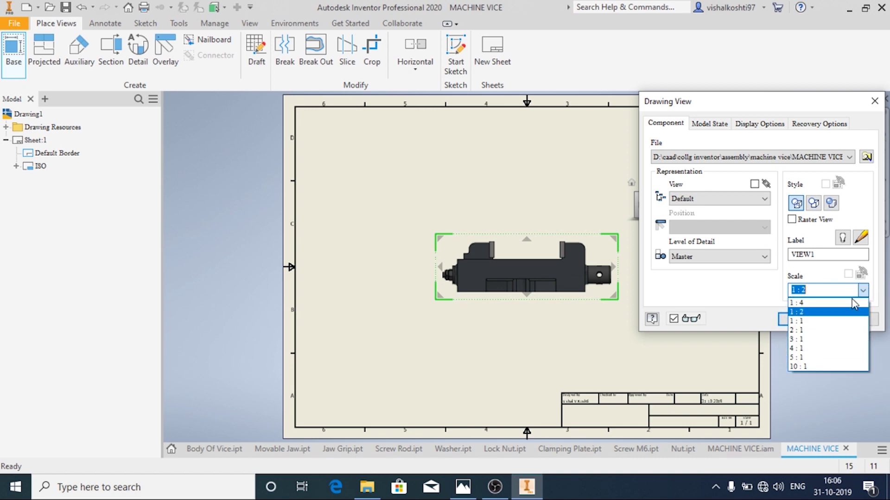
pyautogui.click(839, 321)
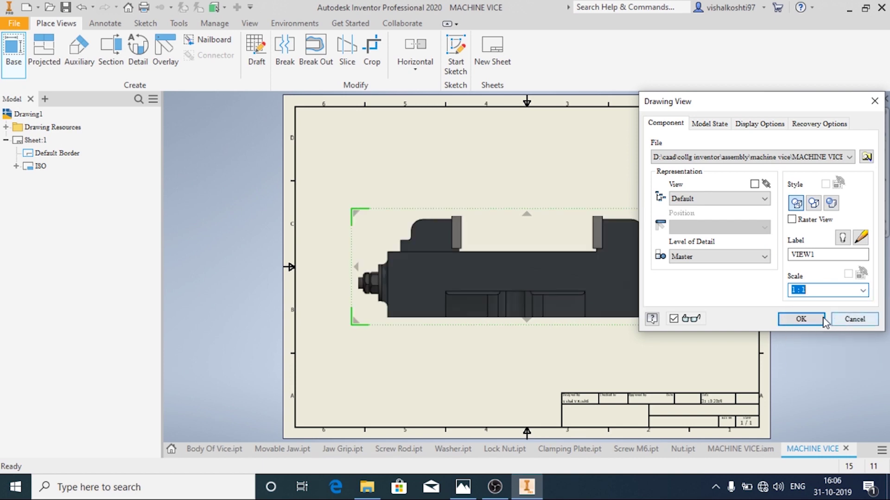
pyautogui.scroll(5, 539, 285)
pyautogui.scroll(-3, 539, 282)
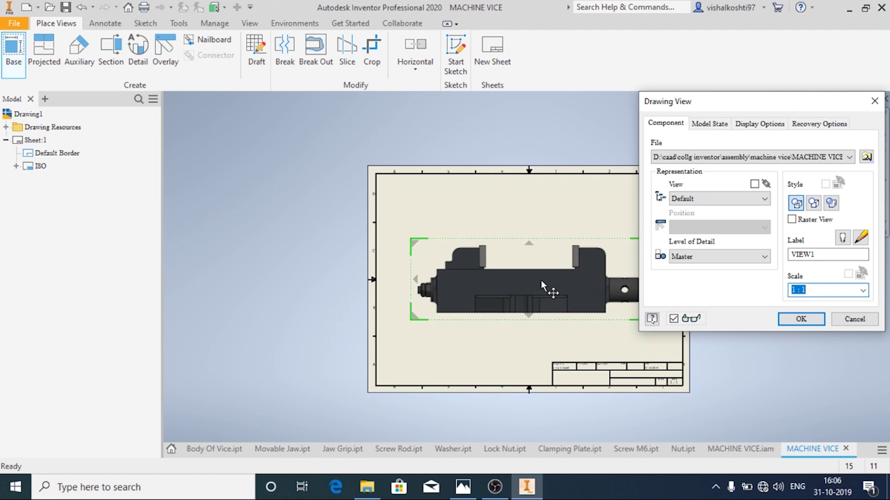
pyautogui.scroll(4, 541, 280)
# Set the base view's scale to 1:2 and orient it to the top of the vice
pyautogui.click(863, 290)
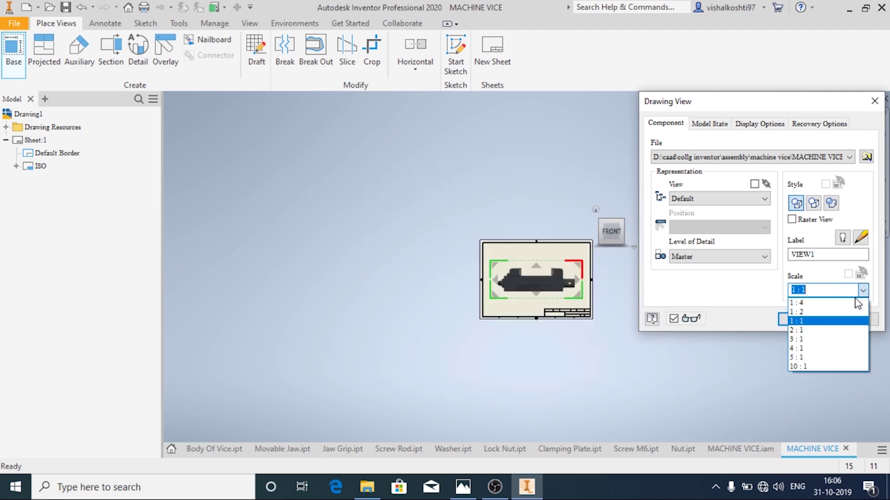
pyautogui.click(801, 310)
pyautogui.scroll(-3, 569, 282)
pyautogui.moveTo(557, 232)
pyautogui.click(588, 221)
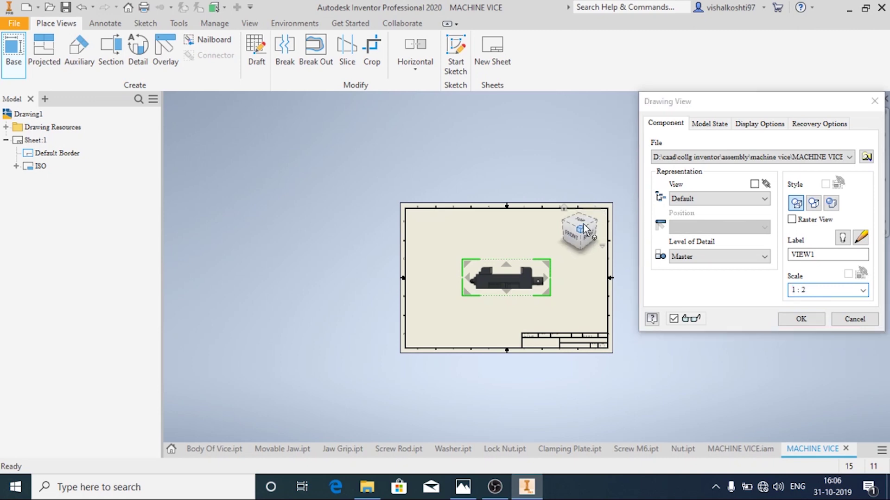
pyautogui.click(579, 226)
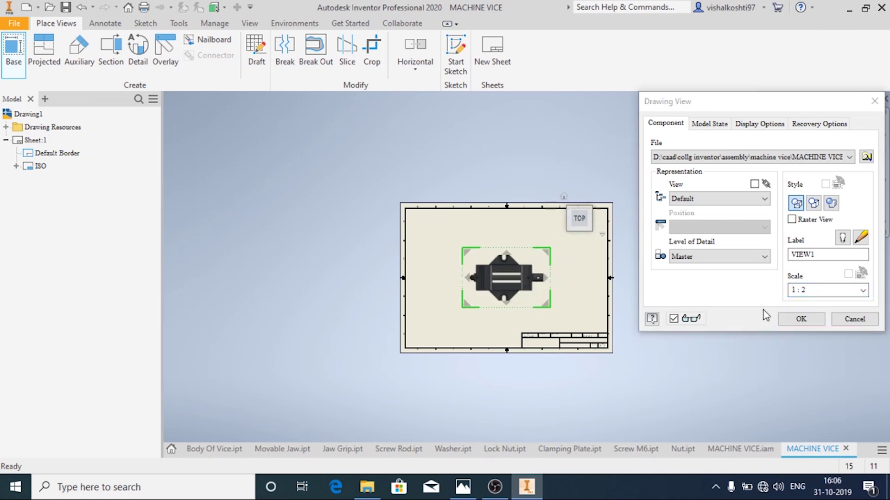
# Place the base view of the vice's top and move it to the lower-left area of the sheet
pyautogui.click(801, 320)
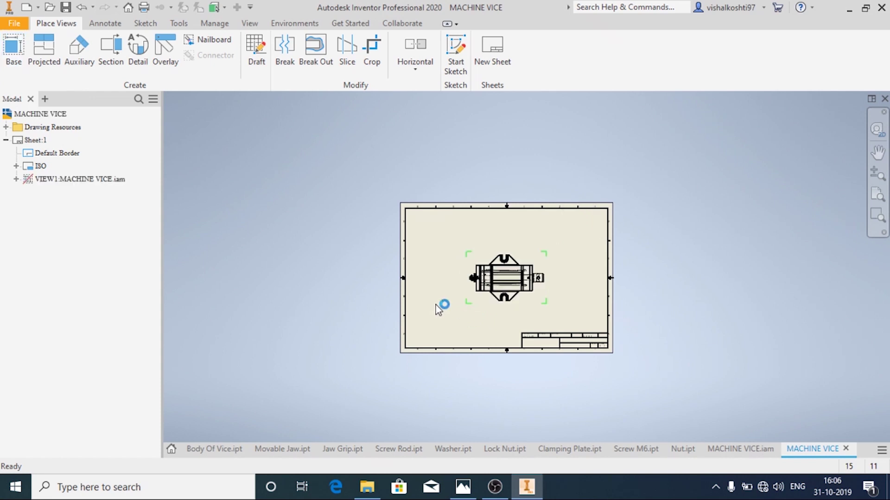
pyautogui.scroll(3, 406, 319)
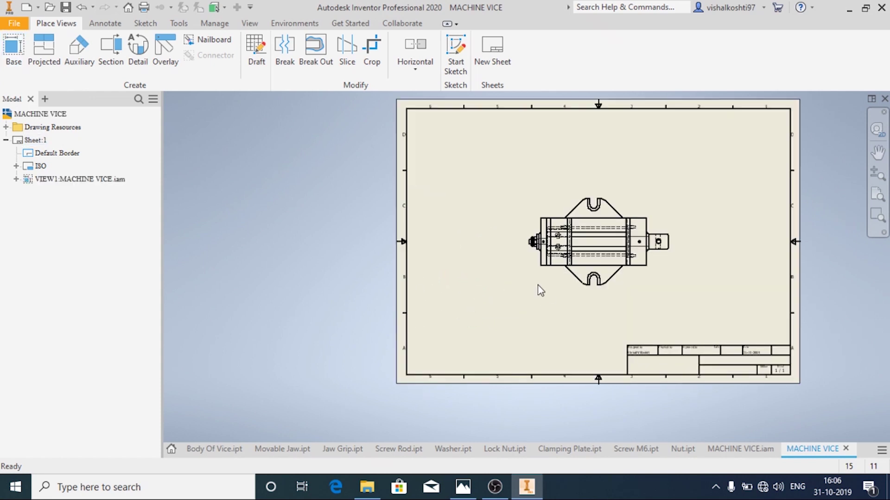
pyautogui.moveTo(536, 294); pyautogui.dragTo(440, 358)
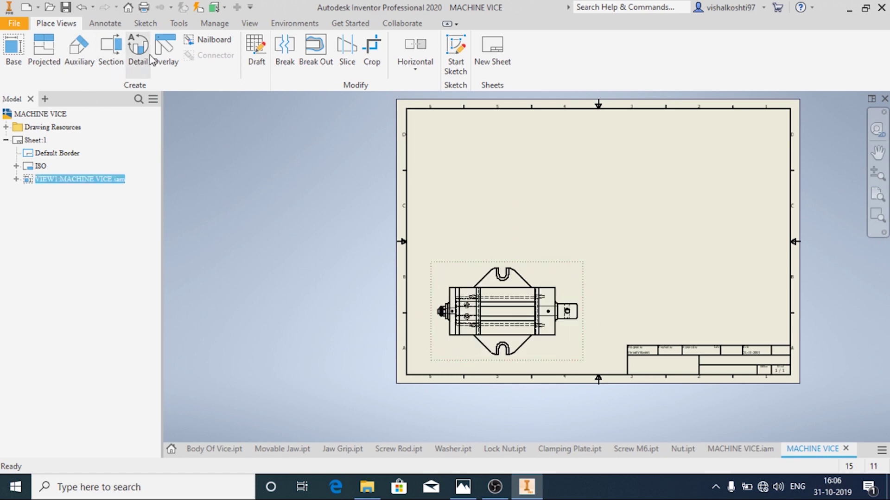
# Start a Section view from the top view with a horizontal section line along the screw rod's centreline, extending past both ends
pyautogui.click(110, 53)
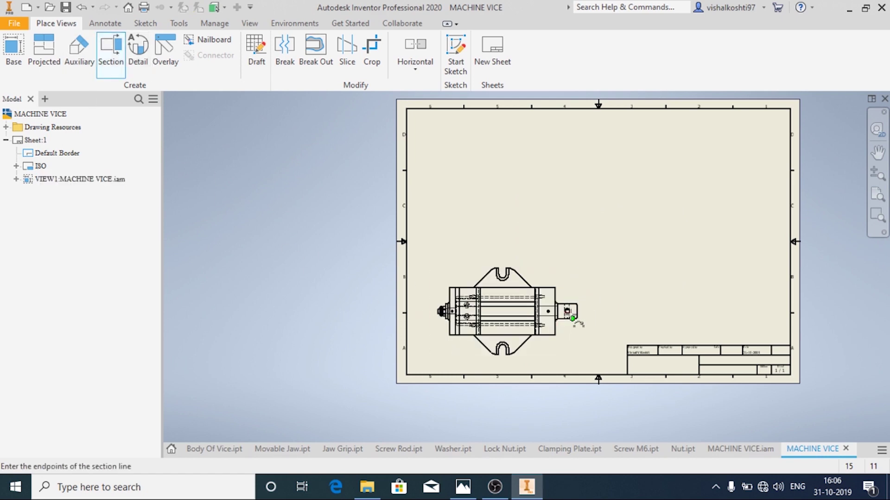
pyautogui.scroll(5, 573, 319)
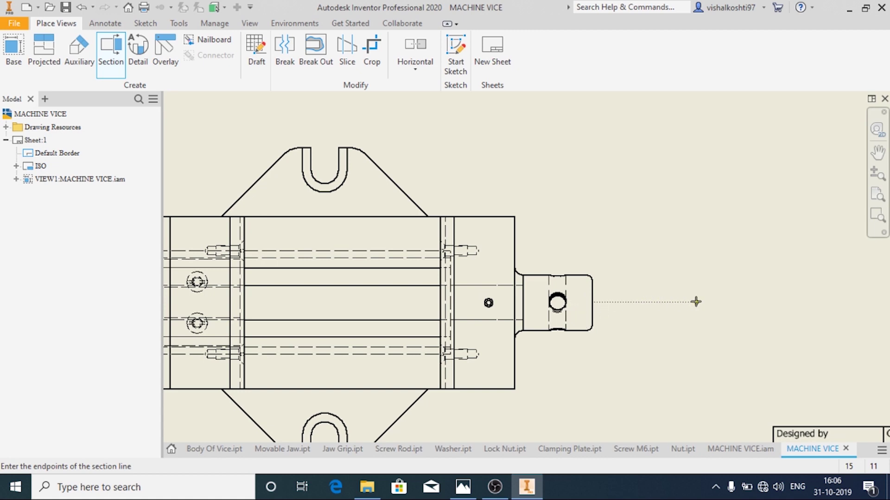
pyautogui.scroll(-5, 659, 305)
pyautogui.click(660, 305)
pyautogui.click(440, 305)
pyautogui.rightClick(465, 308)
pyautogui.click(494, 309)
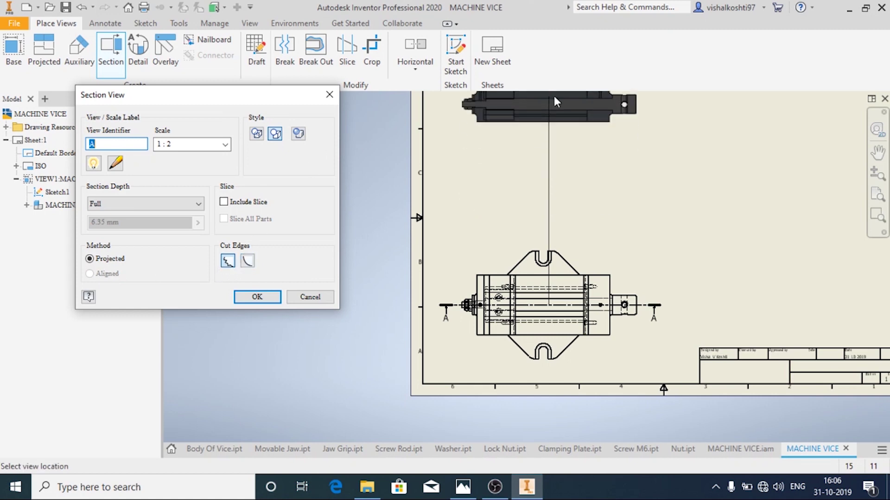
# Place section view A-A directly above the top view
pyautogui.scroll(-3, 534, 188)
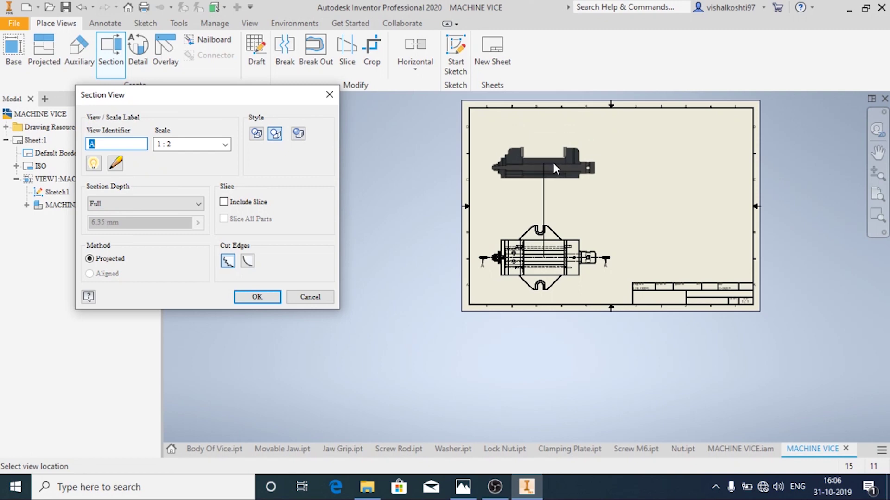
pyautogui.click(553, 164)
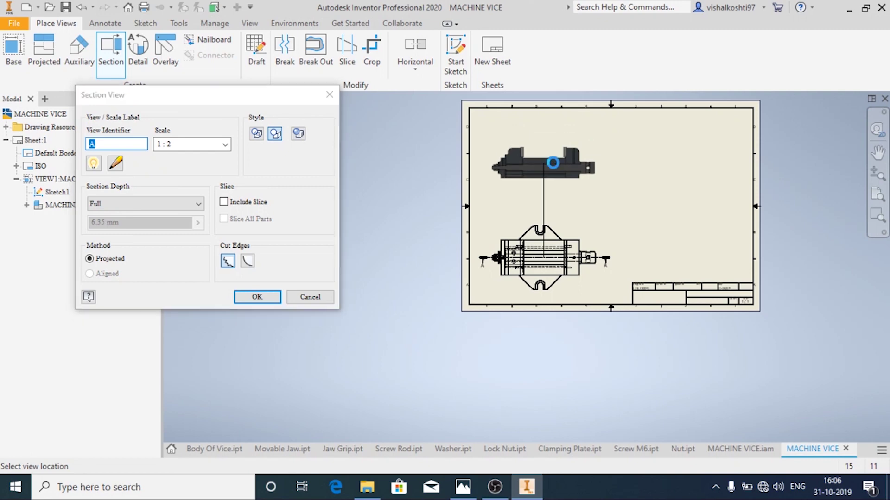
pyautogui.click(260, 299)
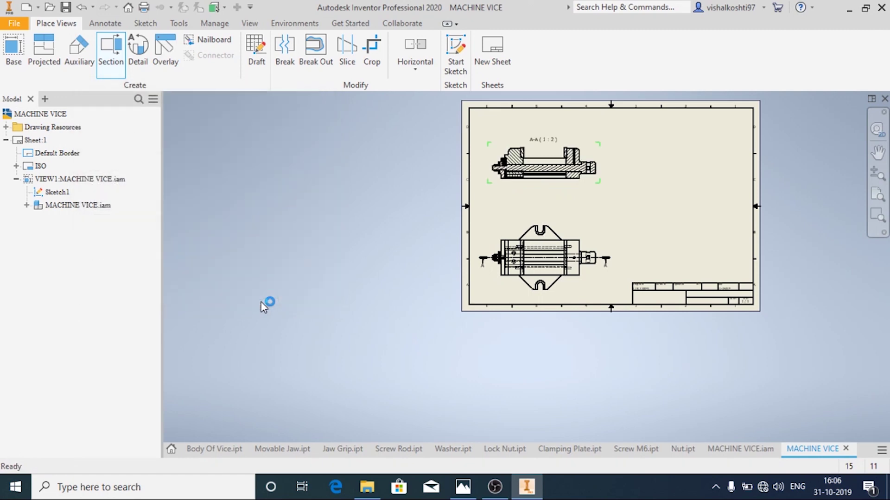
# Start another base view of MACHINE VICE, orient it isometrically from the front, top and right, and set its scale to 1:2
pyautogui.scroll(3, 579, 169)
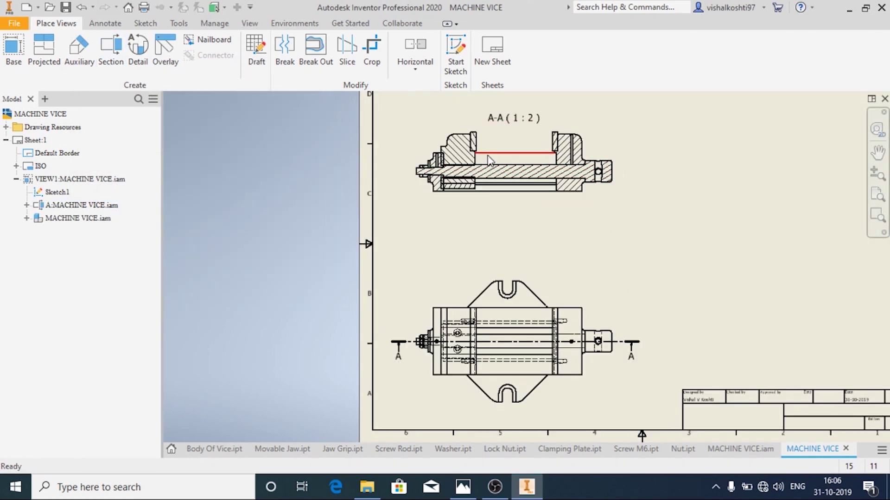
pyautogui.scroll(4, 482, 167)
pyautogui.scroll(-5, 470, 225)
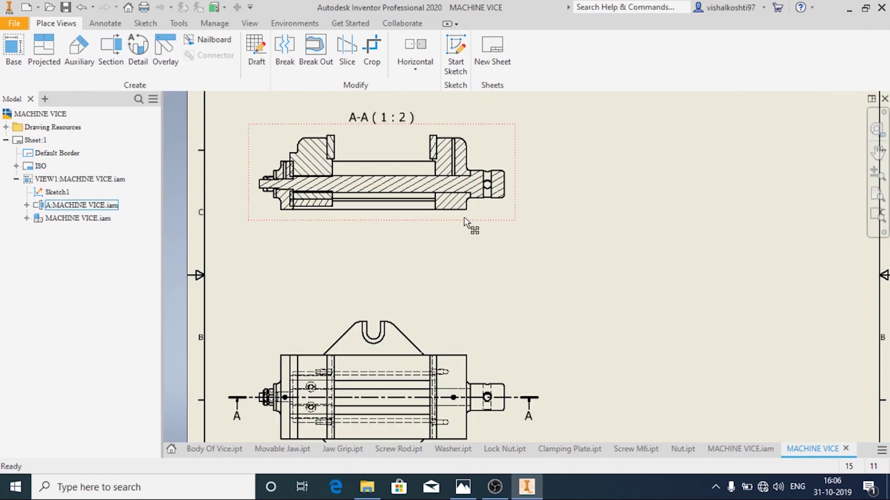
pyautogui.click(13, 58)
pyautogui.moveTo(536, 160)
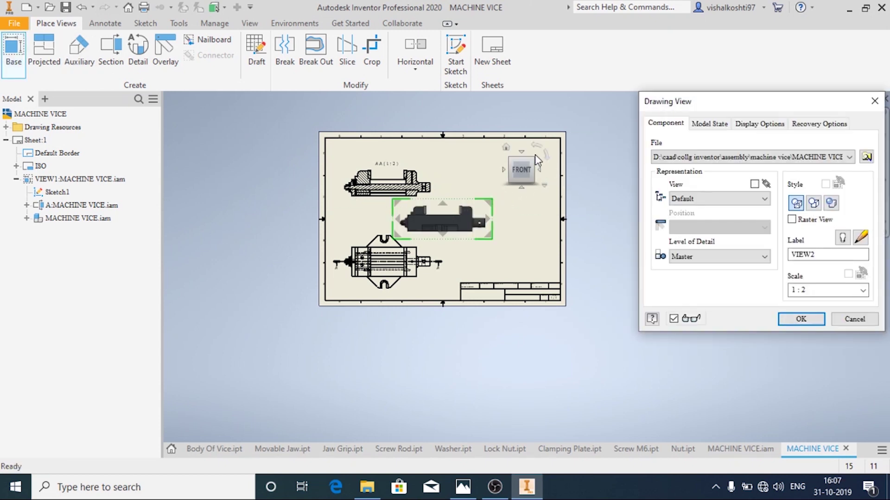
pyautogui.click(534, 161)
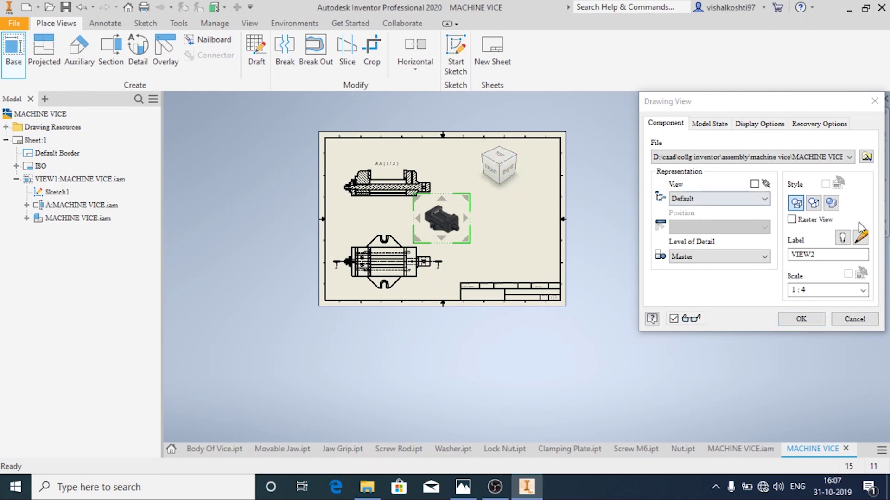
pyautogui.click(831, 204)
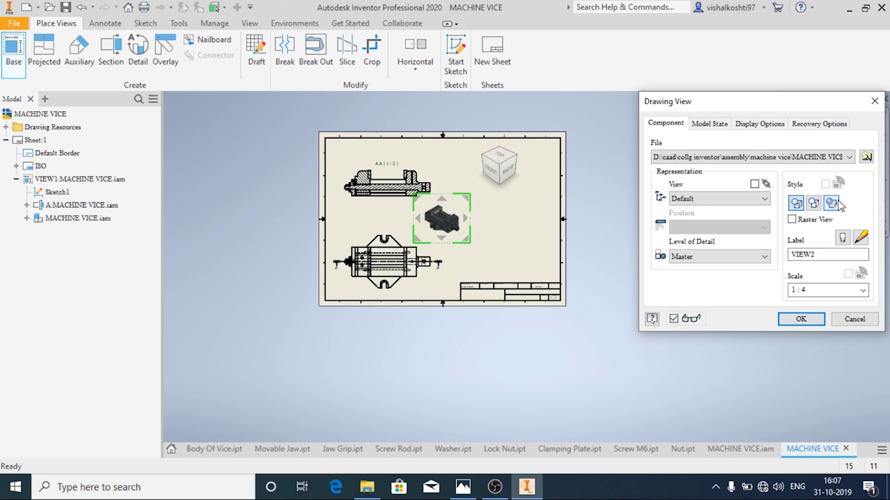
pyautogui.click(862, 290)
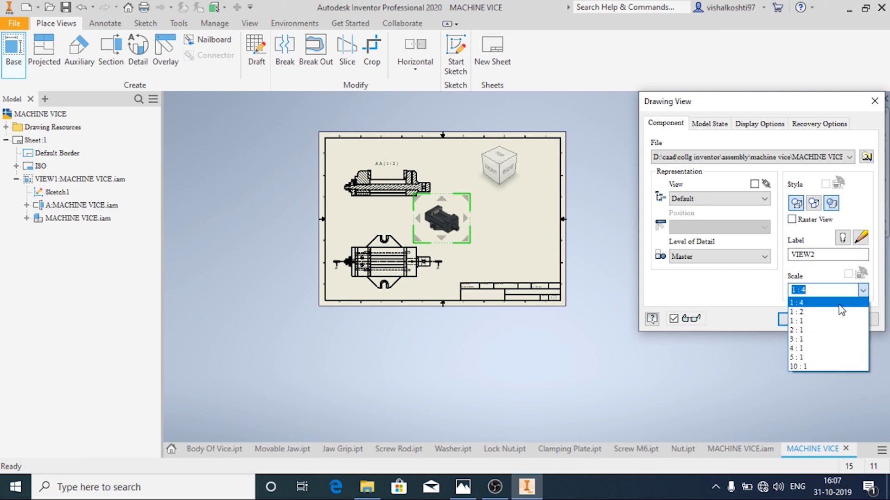
pyautogui.click(834, 312)
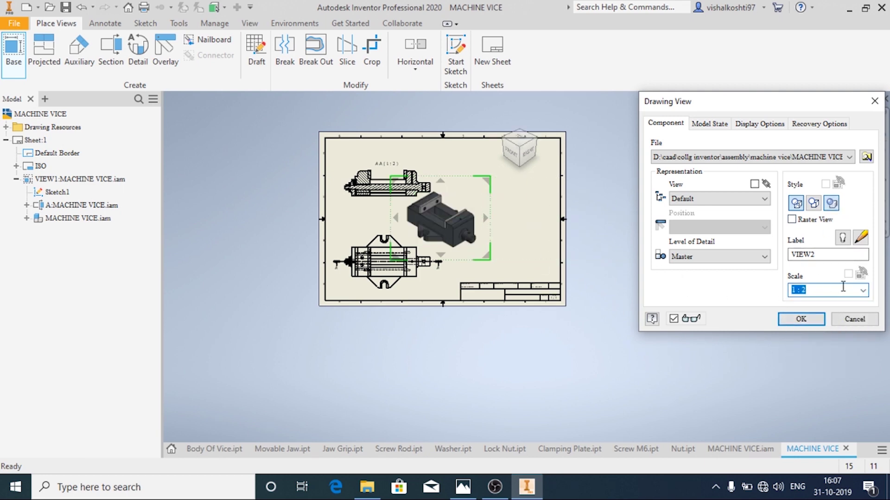
# Set the isometric view's style to unshaded with hidden lines removed and place it on the right half of the sheet
pyautogui.click(831, 204)
pyautogui.click(814, 203)
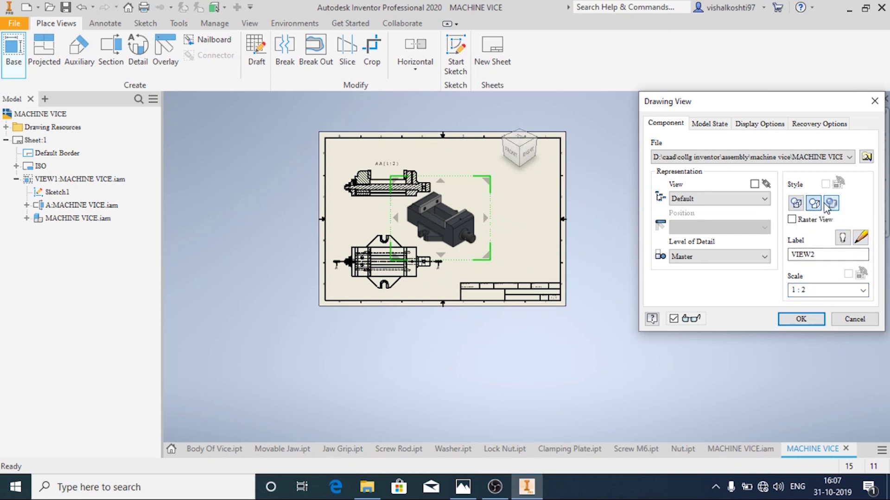
pyautogui.click(801, 319)
pyautogui.moveTo(493, 183); pyautogui.dragTo(555, 182)
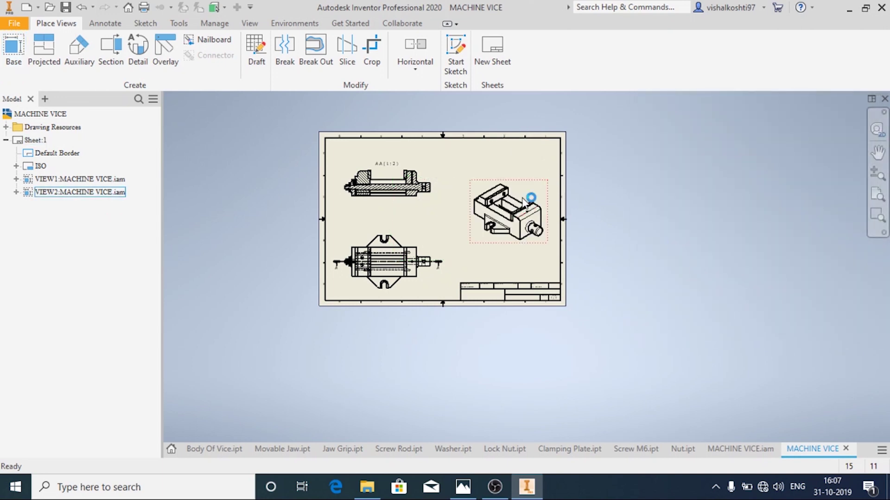
# Edit the isometric view to use the shaded style
pyautogui.scroll(3, 522, 201)
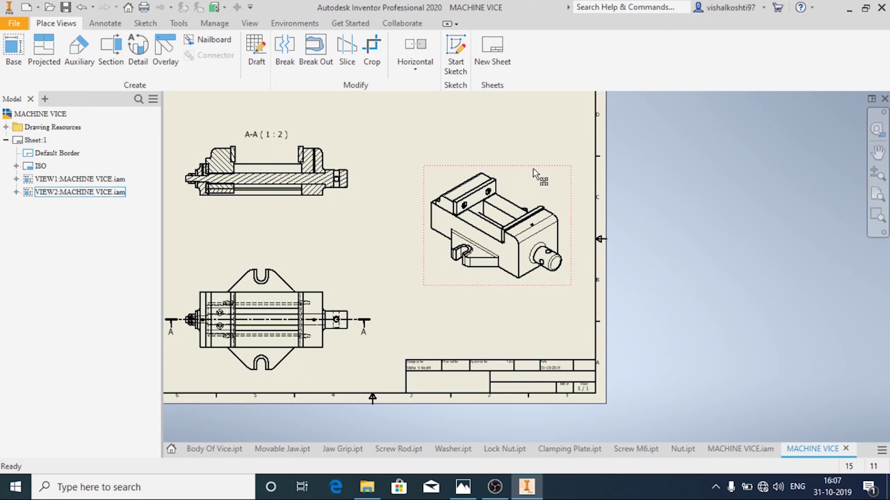
pyautogui.rightClick(533, 169)
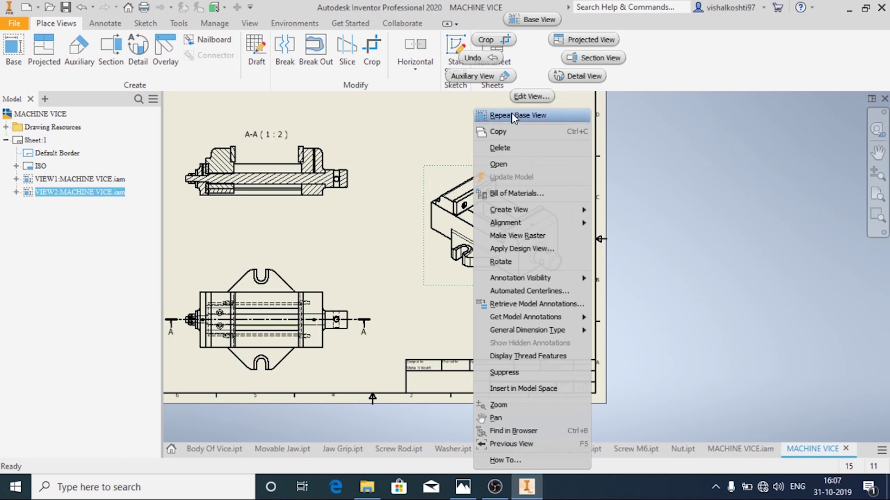
pyautogui.click(521, 101)
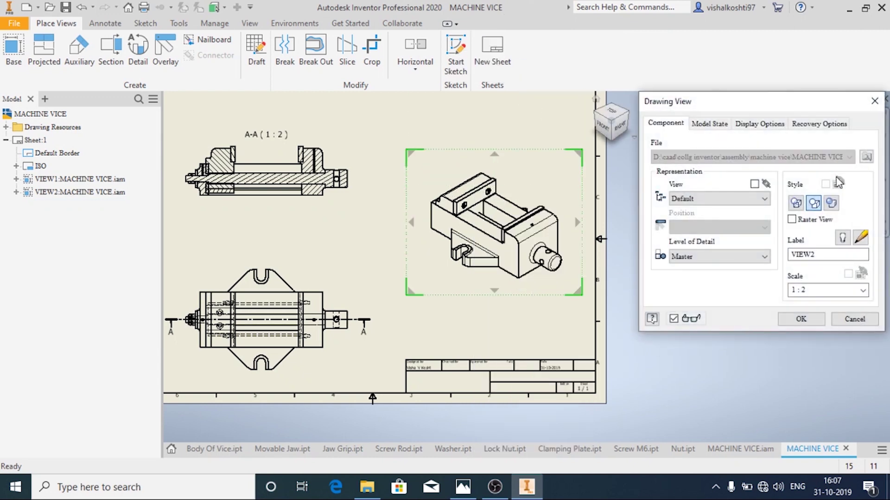
pyautogui.click(832, 204)
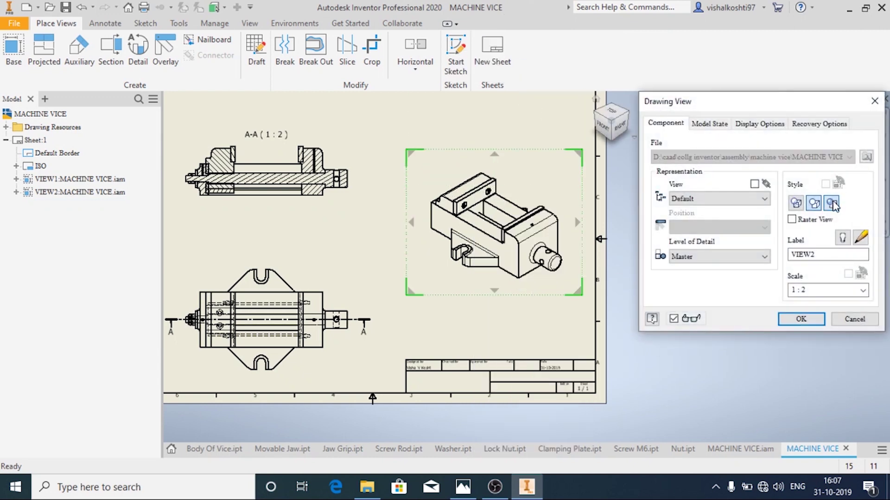
pyautogui.click(801, 319)
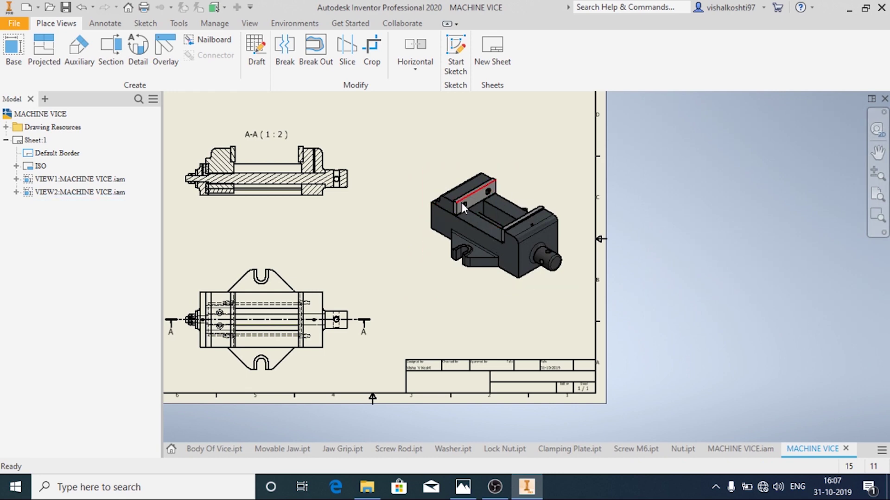
# Move the isometric view into the sheet's upper-right corner
pyautogui.scroll(-4, 489, 233)
pyautogui.scroll(2, 491, 225)
pyautogui.moveTo(492, 219)
pyautogui.mouseDown()
pyautogui.moveTo(508, 198)
pyautogui.moveTo(509, 156)
pyautogui.mouseUp()
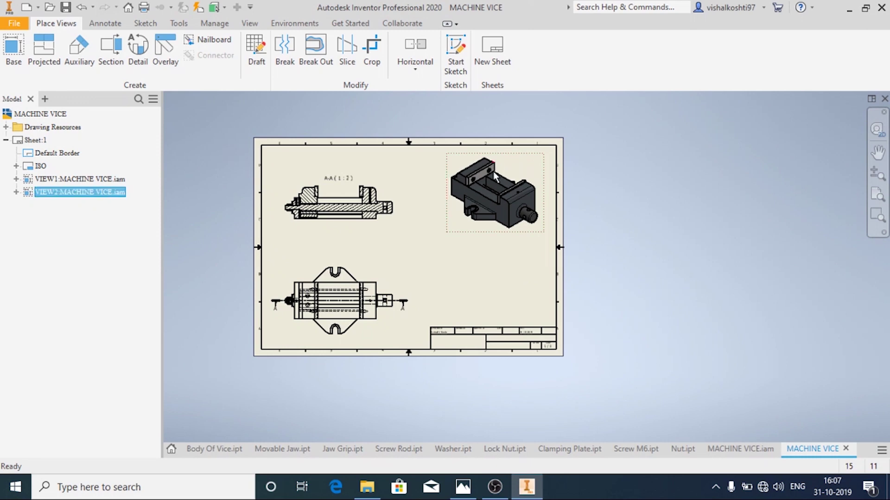
# Create a structured, first-level parts list from the MACHINE VICE assembly and place it against the right border above the title block
pyautogui.click(105, 23)
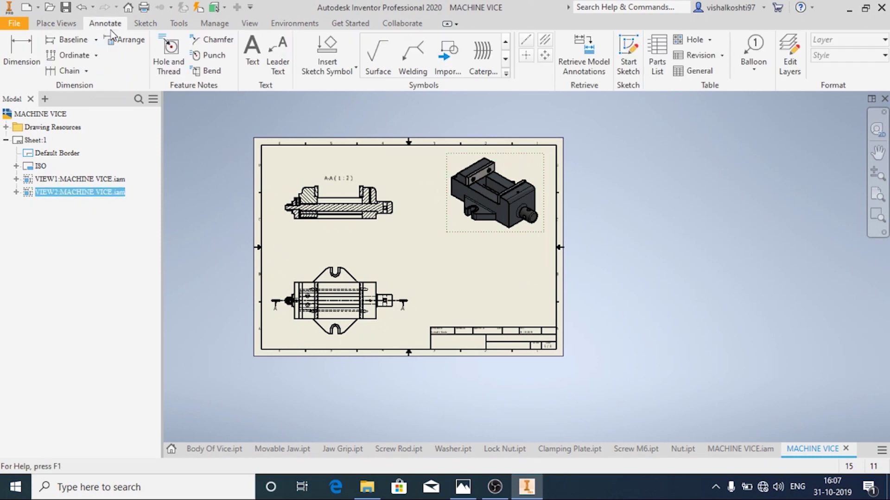
pyautogui.click(657, 65)
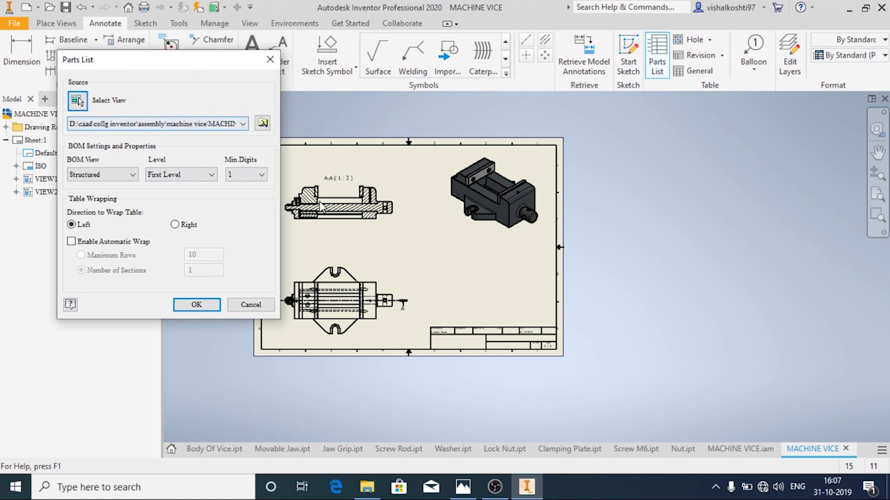
pyautogui.click(204, 305)
pyautogui.click(199, 229)
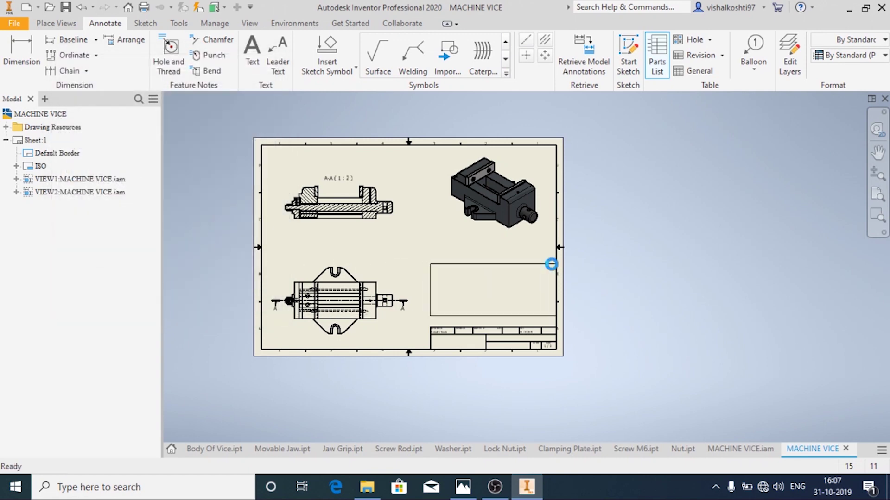
pyautogui.click(555, 263)
pyautogui.scroll(-3, 508, 283)
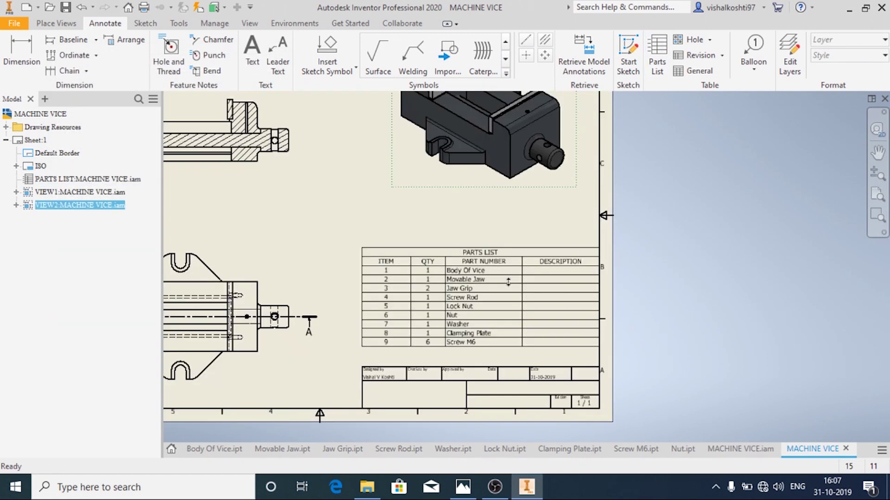
pyautogui.rightClick(553, 268)
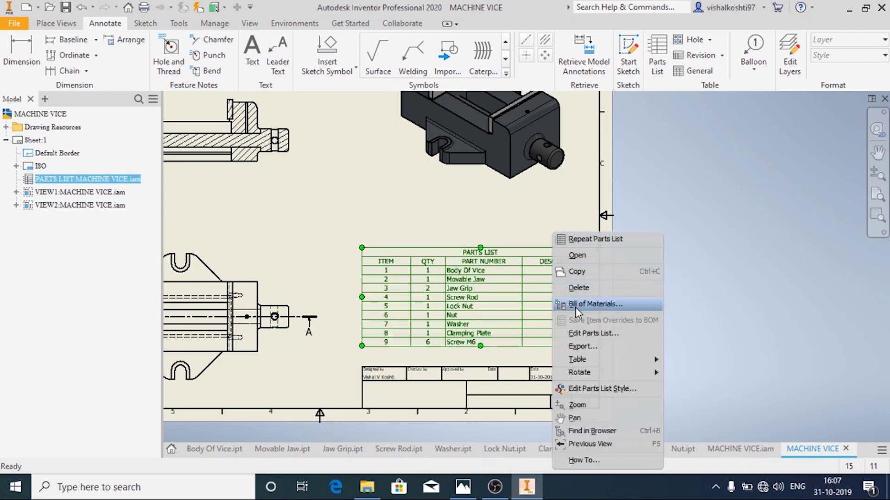
pyautogui.moveTo(590, 365)
pyautogui.click(602, 389)
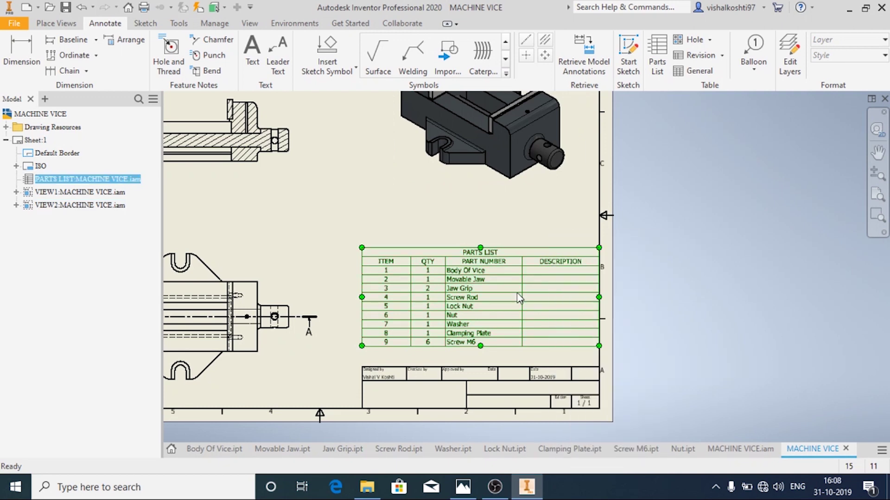
pyautogui.rightClick(519, 298)
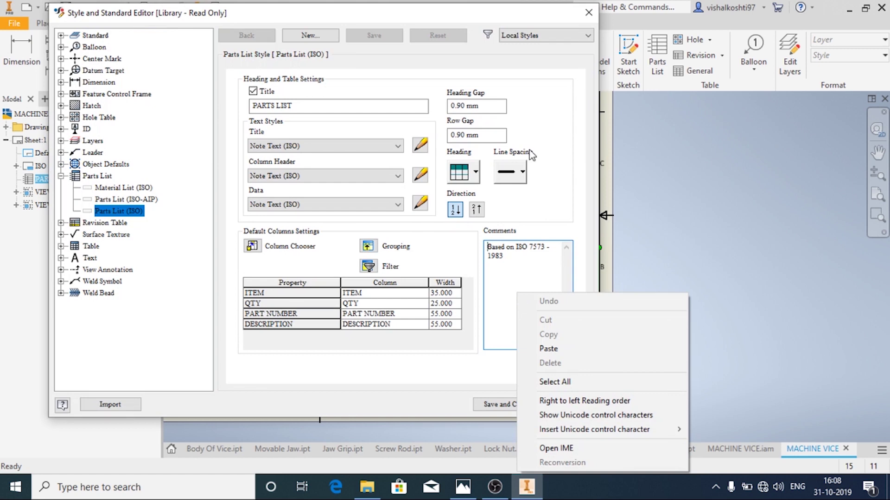
pyautogui.click(588, 13)
# Edit the parts list and remove DESCRIPTION from its selected column properties
pyautogui.rightClick(538, 282)
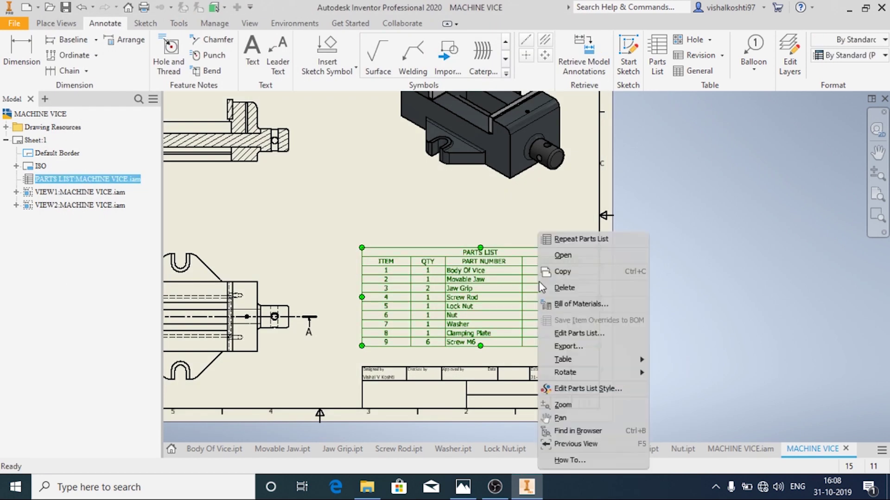
pyautogui.click(577, 333)
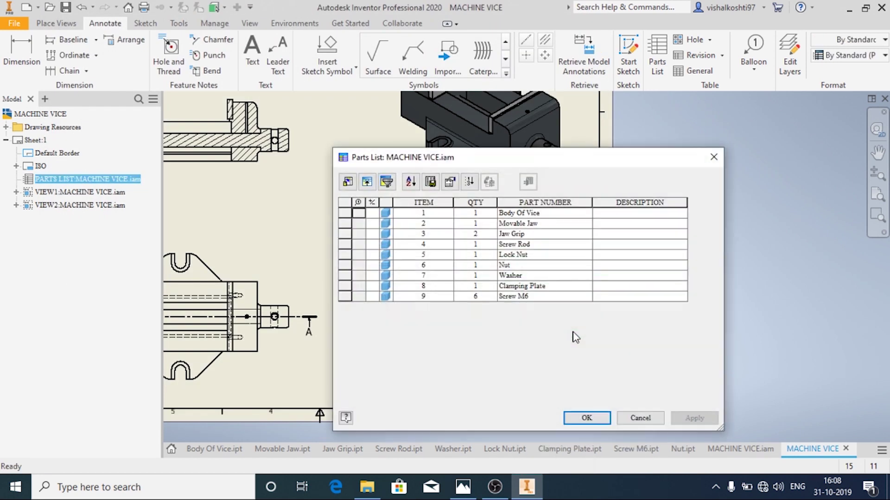
pyautogui.click(347, 181)
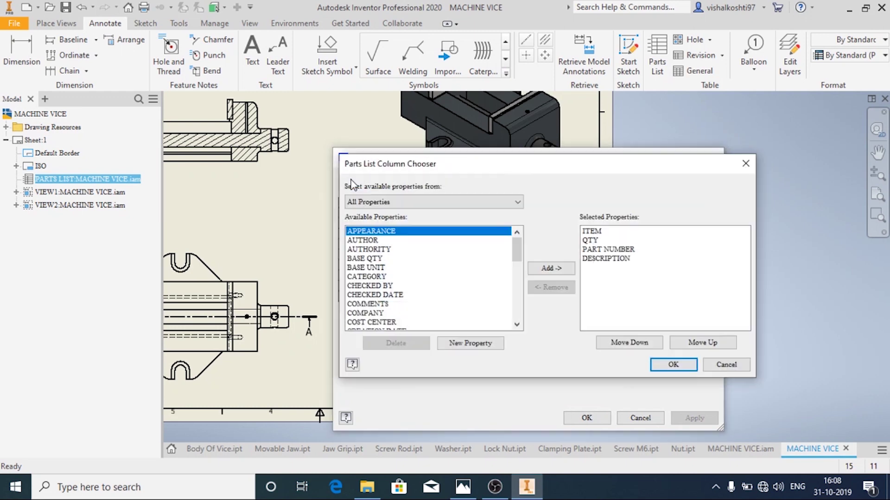
pyautogui.click(604, 259)
pyautogui.click(551, 287)
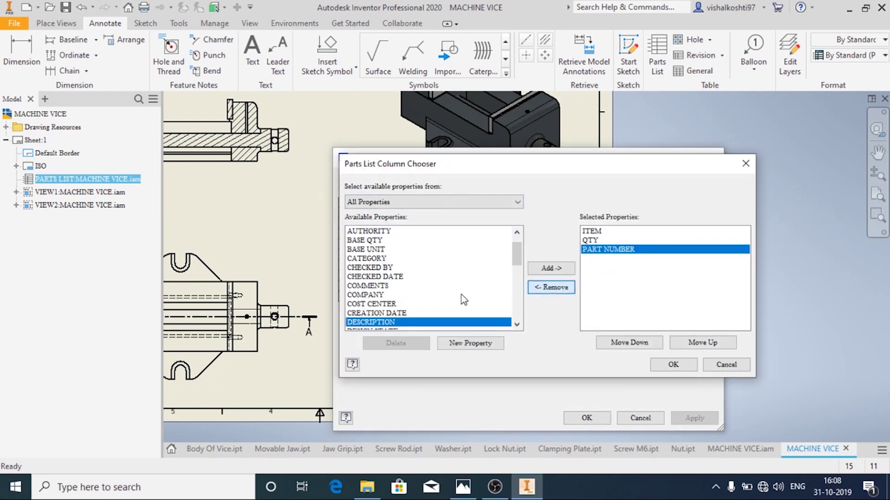
pyautogui.scroll(-8, 412, 255)
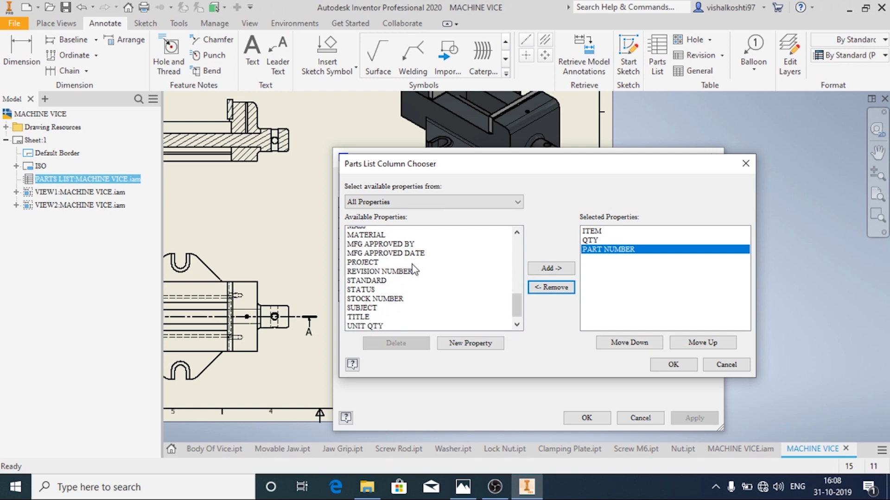
pyautogui.press('space')
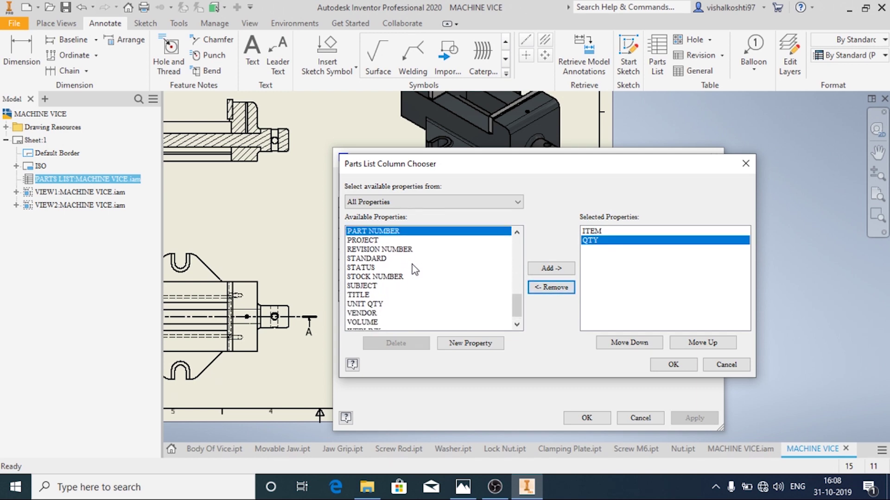
pyautogui.scroll(5, 414, 270)
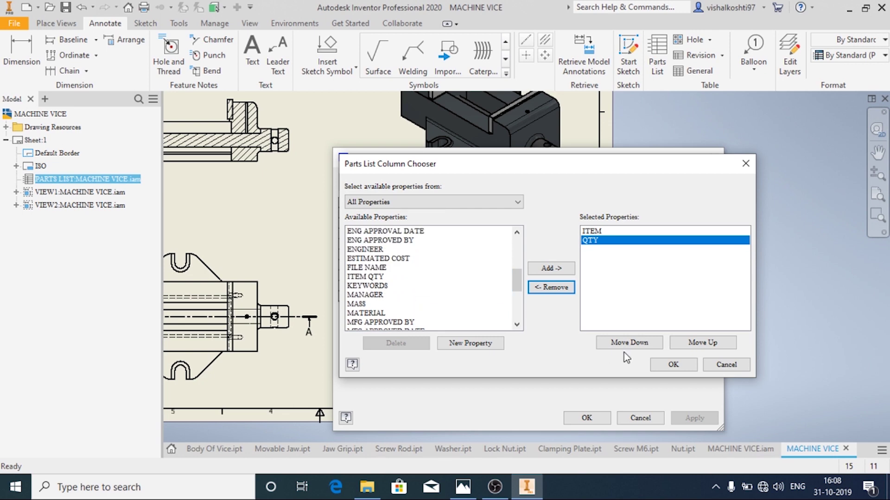
pyautogui.click(726, 365)
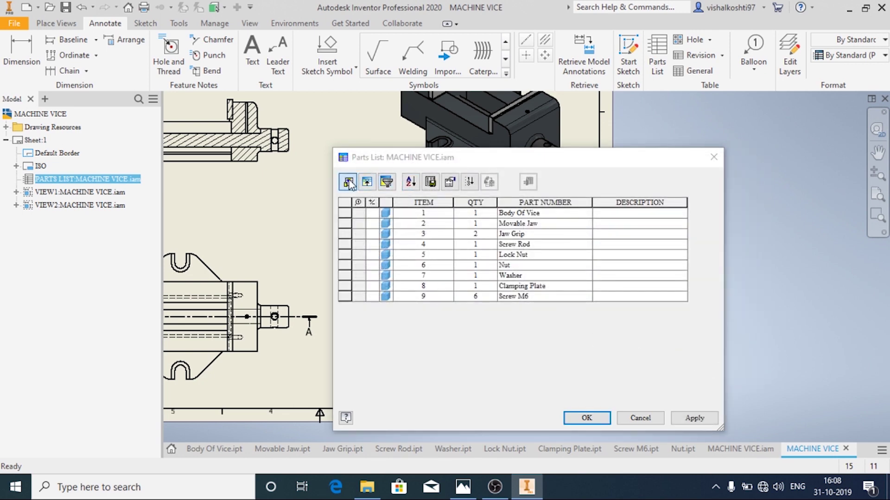
# Reopen the parts list's column chooser and take DESCRIPTION out of the selected properties
pyautogui.click(352, 181)
pyautogui.click(635, 259)
pyautogui.click(537, 287)
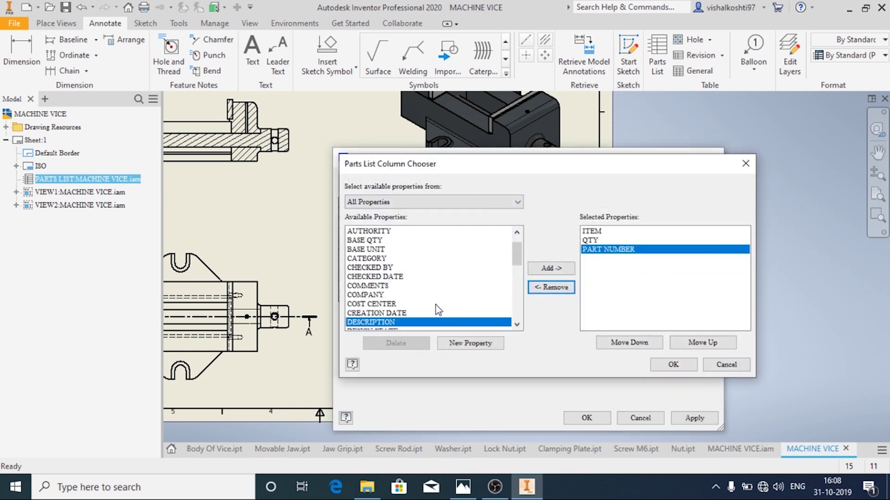
# Add MATERIAL to the parts list's selected properties after PART NUMBER and apply the edited parts list
pyautogui.scroll(-6, 436, 305)
pyautogui.scroll(-2, 435, 306)
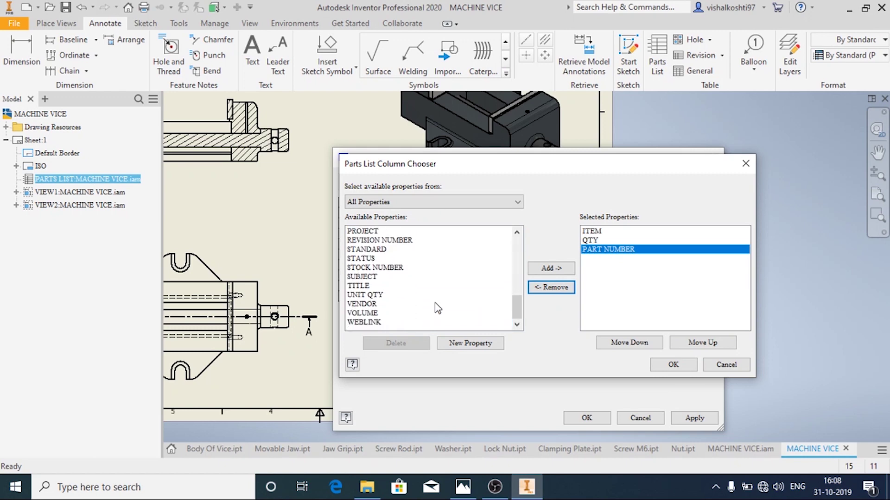
pyautogui.scroll(5, 436, 307)
pyautogui.scroll(-1, 424, 306)
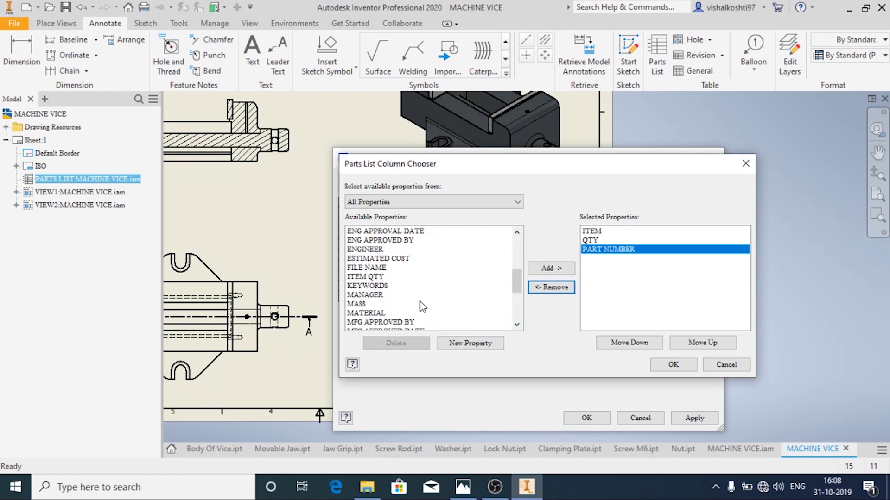
pyautogui.click(390, 314)
pyautogui.click(551, 268)
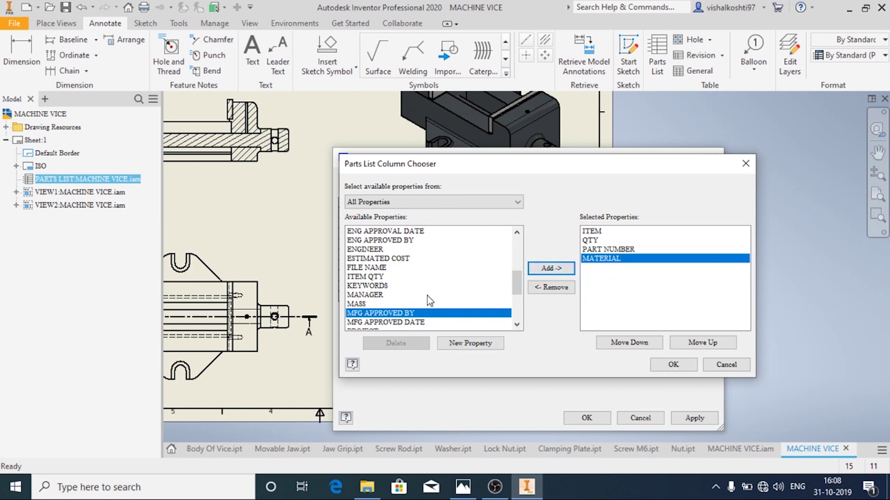
pyautogui.scroll(-1, 428, 278)
pyautogui.scroll(-4, 430, 267)
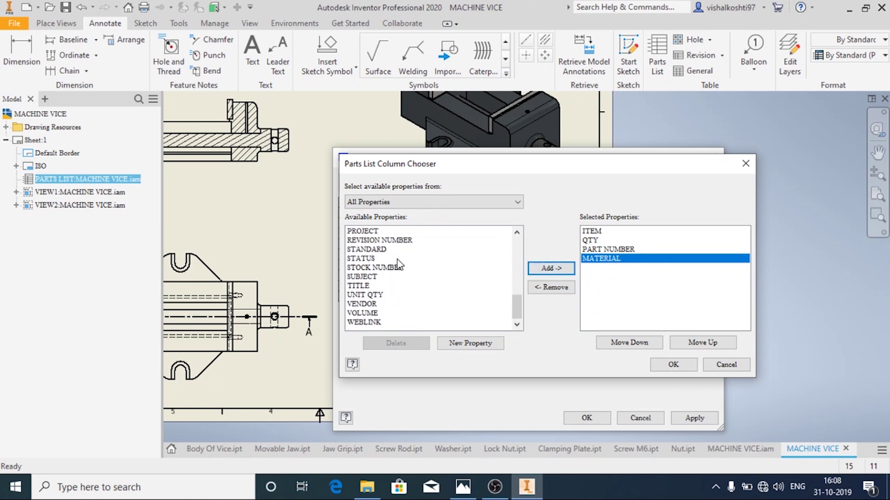
pyautogui.scroll(5, 397, 263)
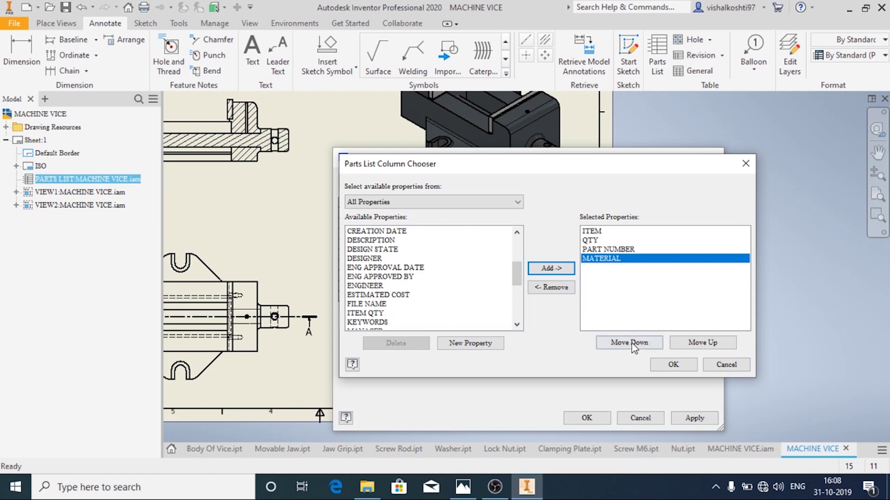
pyautogui.click(674, 365)
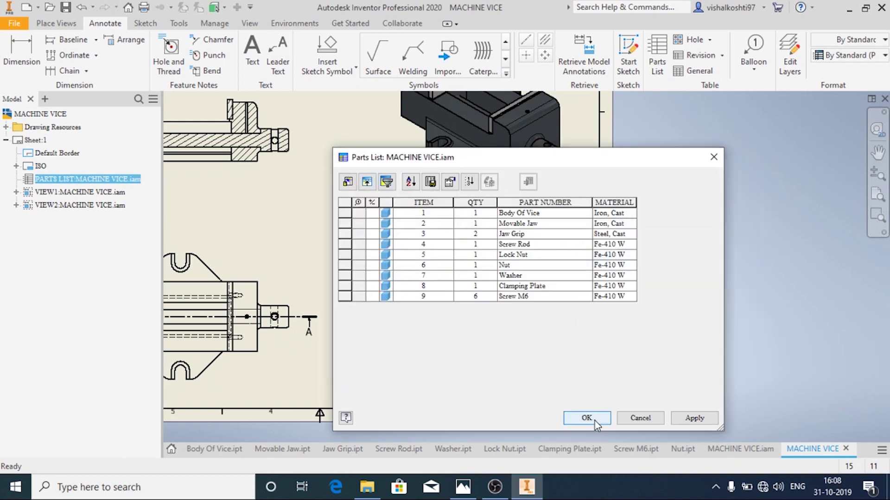
pyautogui.click(689, 418)
pyautogui.click(598, 419)
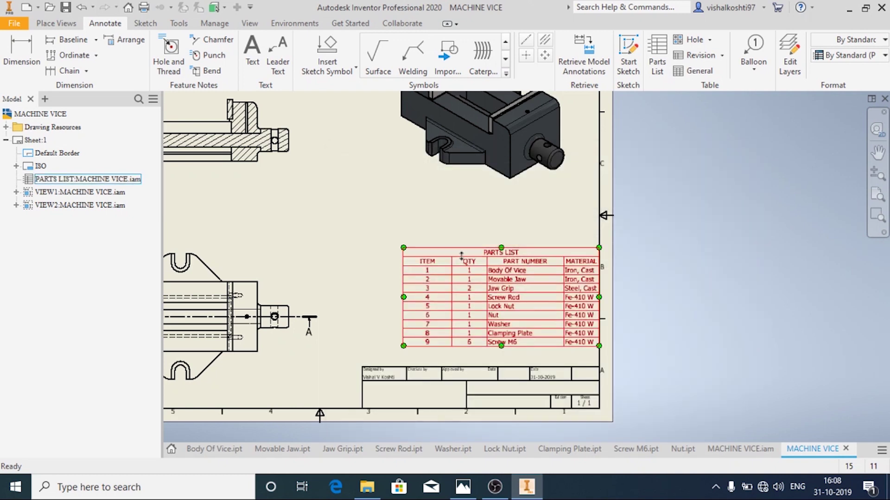
# Move the parts list slightly inward from the right sheet border and widen it by extending its left edge
pyautogui.moveTo(473, 274)
pyautogui.mouseDown()
pyautogui.moveTo(444, 273)
pyautogui.moveTo(452, 278)
pyautogui.moveTo(482, 250)
pyautogui.mouseUp()
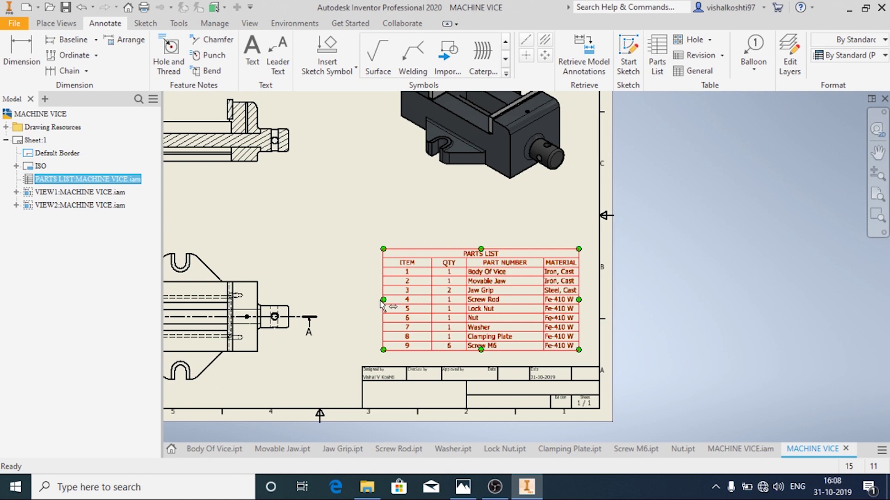
pyautogui.moveTo(381, 306); pyautogui.dragTo(372, 303)
pyautogui.click(650, 281)
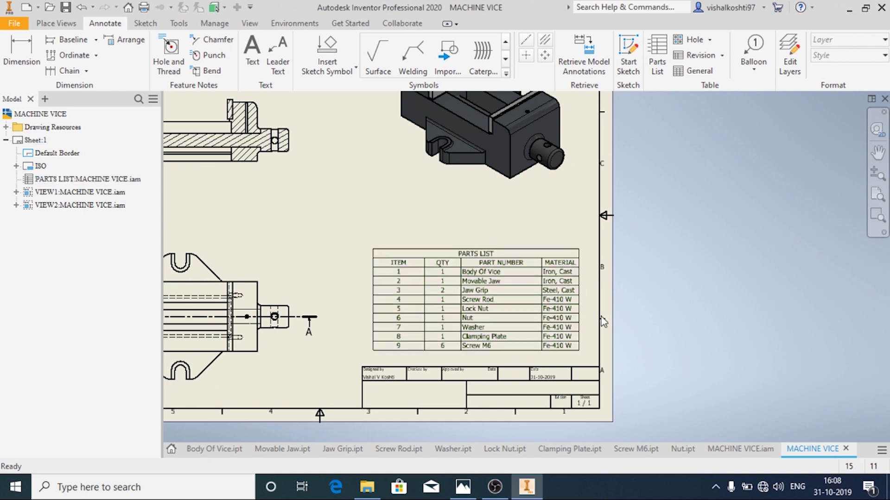
# Auto-balloon section view A-A, selecting all of its components and choosing the balloon placement
pyautogui.press('Home')
pyautogui.scroll(5, 510, 276)
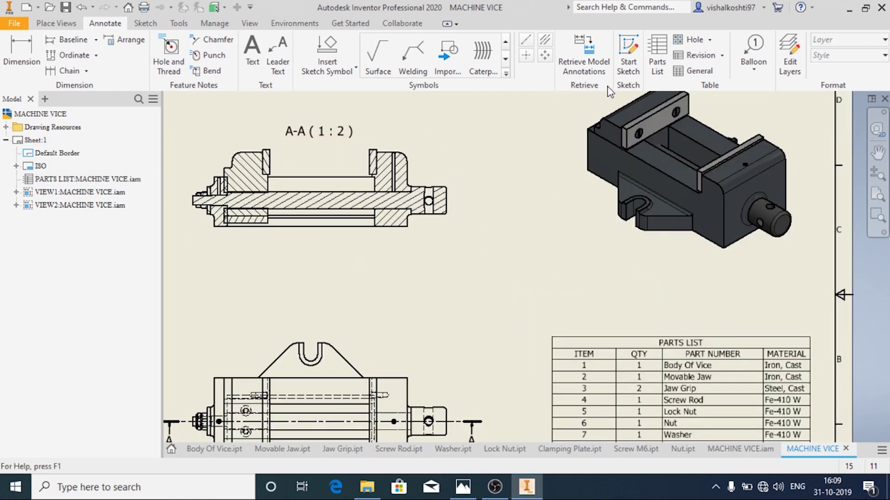
pyautogui.click(744, 70)
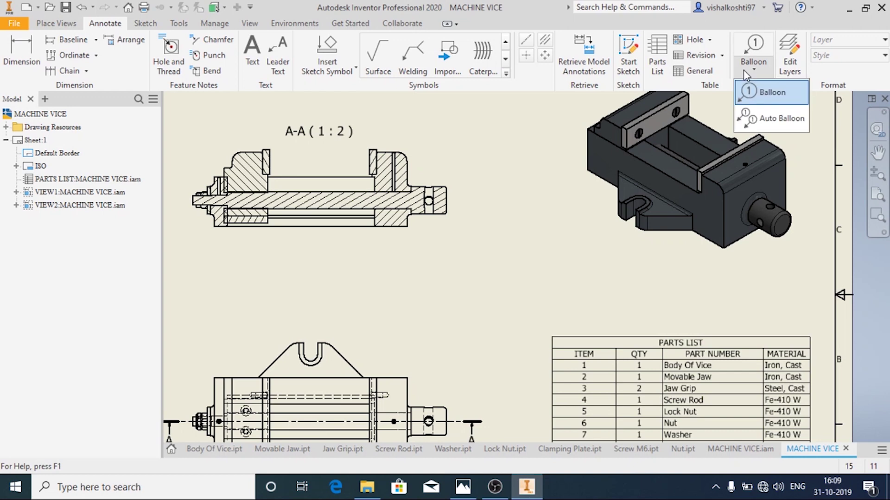
pyautogui.click(778, 117)
pyautogui.click(425, 160)
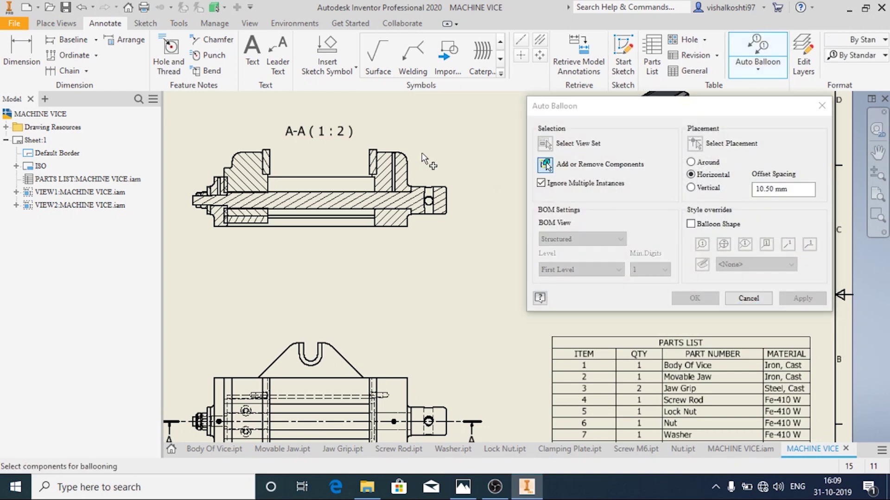
pyautogui.moveTo(170, 113); pyautogui.dragTo(481, 262)
pyautogui.click(695, 144)
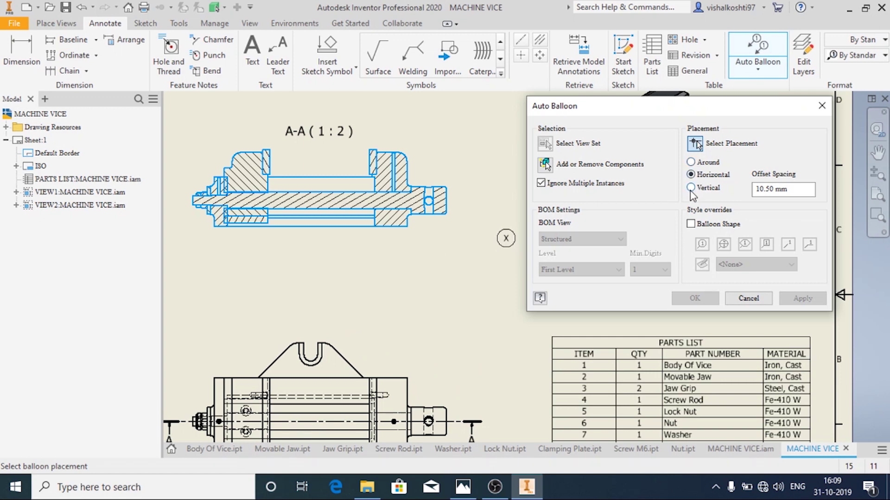
pyautogui.scroll(-3, 347, 280)
pyautogui.scroll(1, 307, 267)
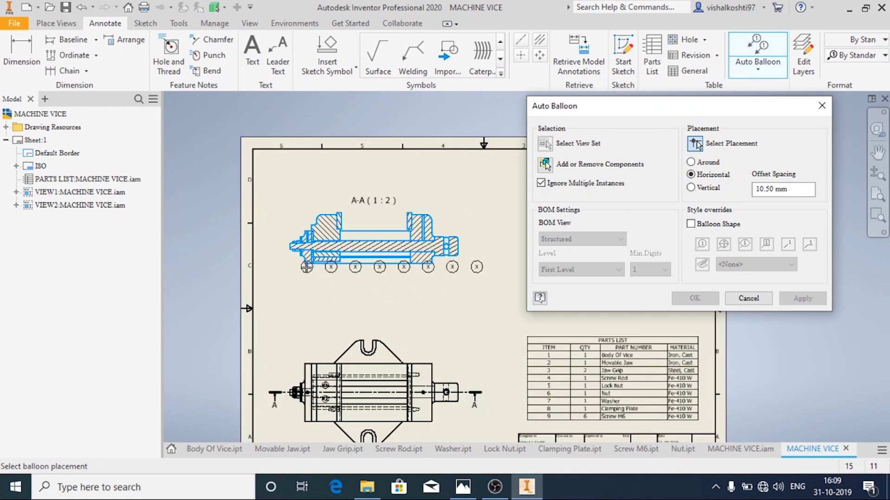